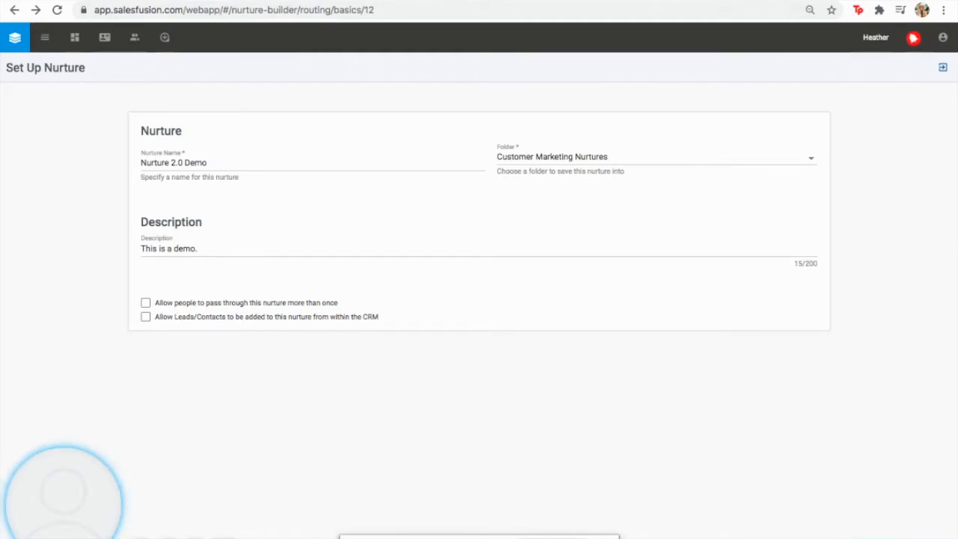
Switch to the legacy Flow Designer showing the Test Nurture draft with its Send Email step
{"action": "left_click", "coordinate": [369, 2]}
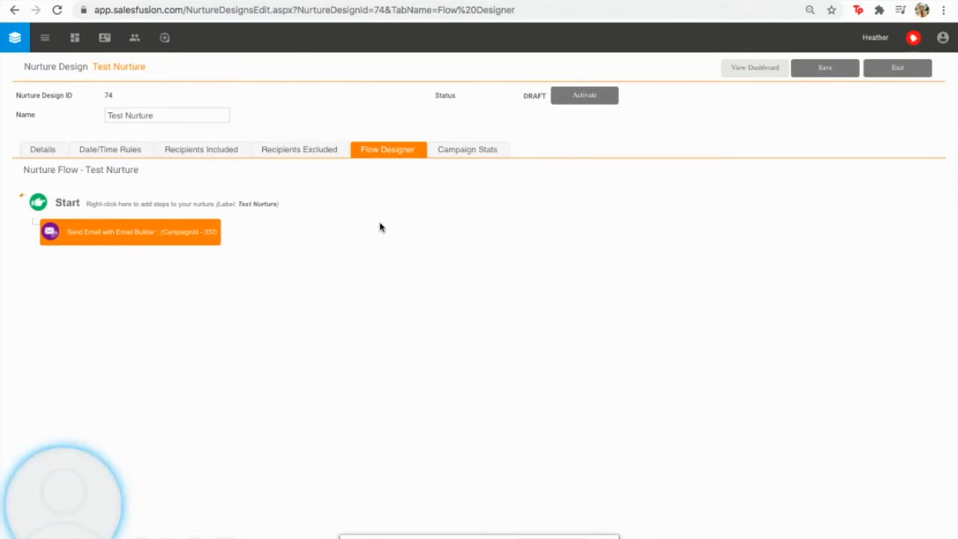
Inspect the Send Email step's context menu without changes, then return to the Nurture 2.0 Demo setup form
{"action": "right_click", "coordinate": [124, 233]}
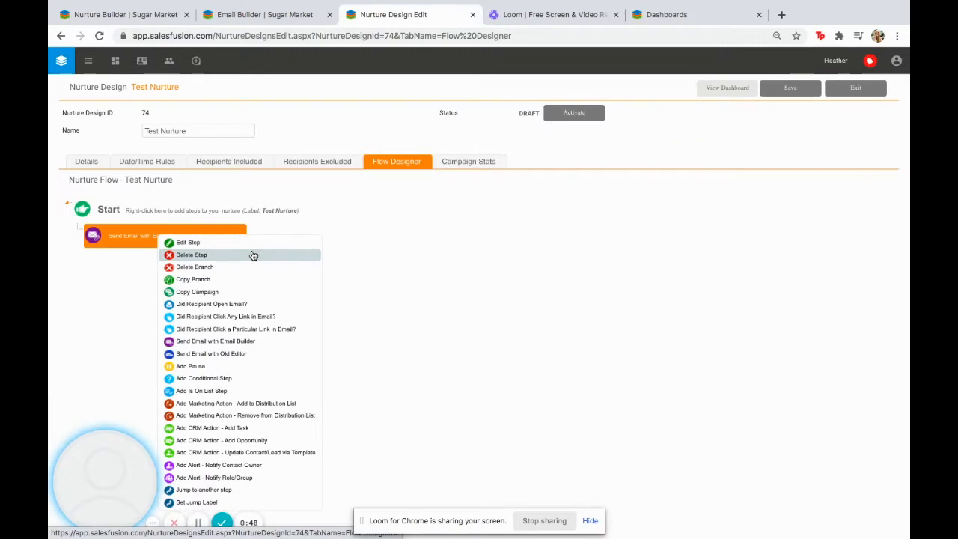
{"action": "left_click", "coordinate": [428, 191]}
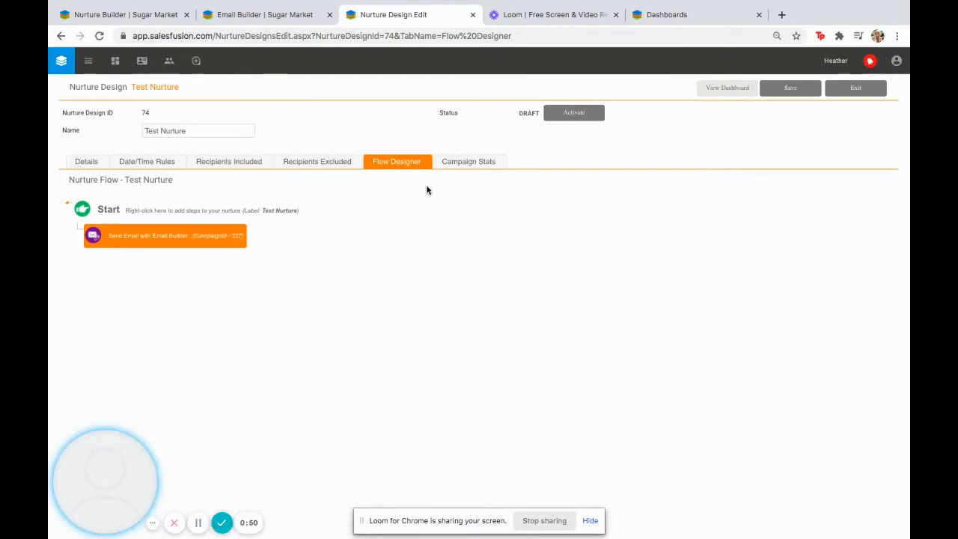
{"action": "left_click", "coordinate": [144, 15]}
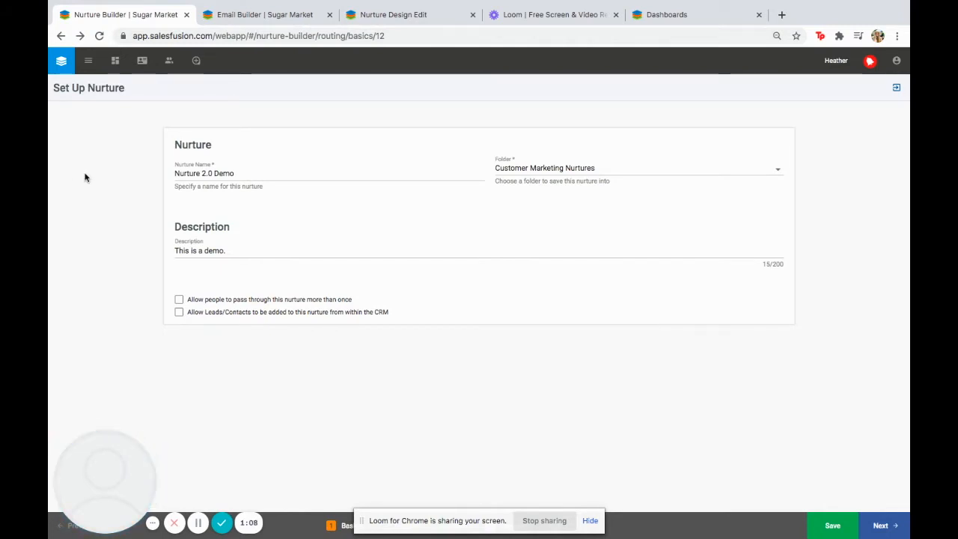
Keep Customer Marketing Nurtures as the folder and save the Nurture 2.0 Demo setup
{"action": "left_click", "coordinate": [537, 176]}
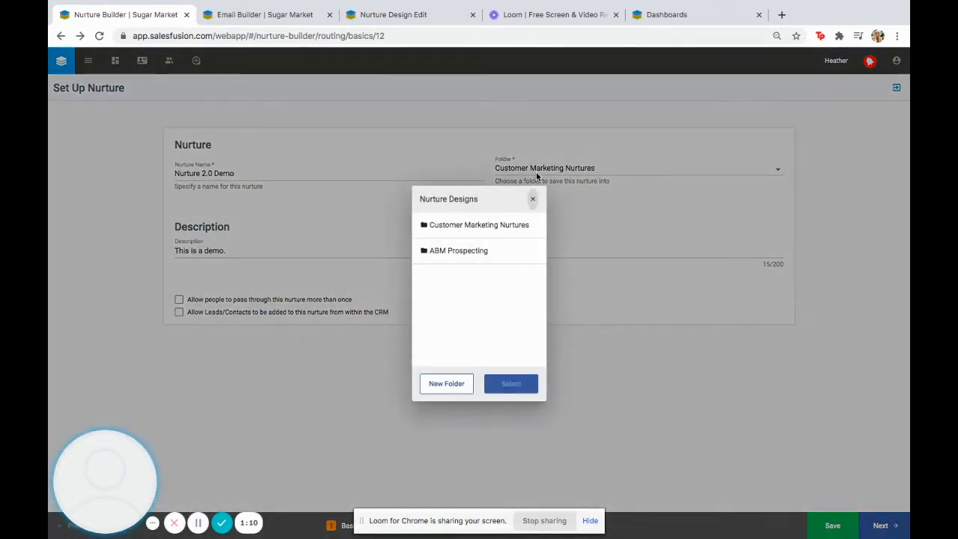
{"action": "left_click", "coordinate": [534, 198]}
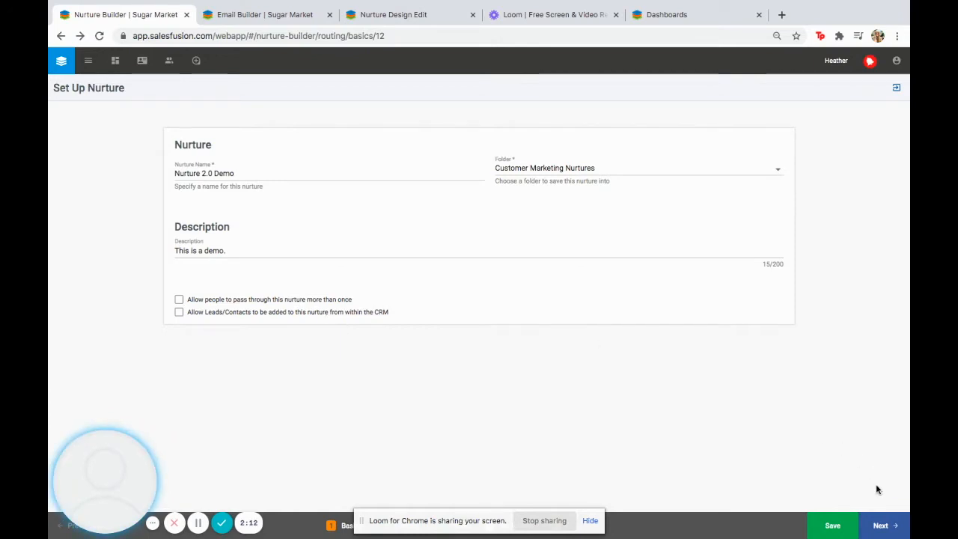
{"action": "left_click", "coordinate": [838, 530]}
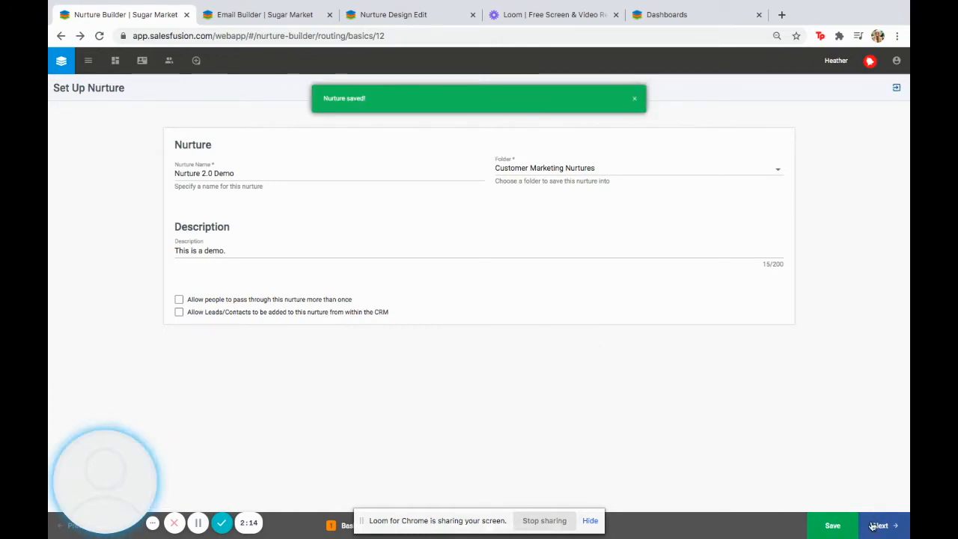
Start Nurture 2.0 Demo with the Blank layout, then switch back to the legacy Test Nurture flow
{"action": "left_click", "coordinate": [873, 526]}
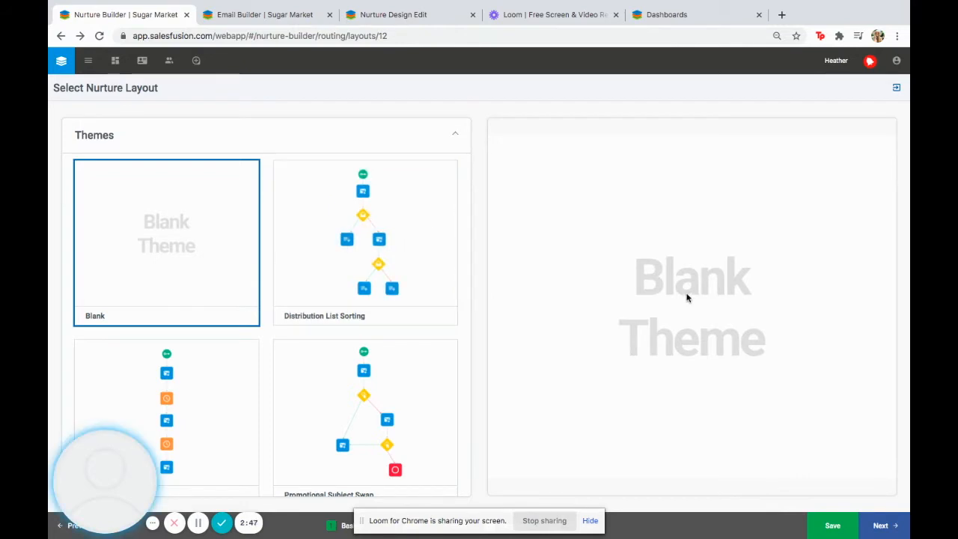
{"action": "scroll", "coordinate": [290, 238], "scroll_direction": "down", "scroll_amount": 3}
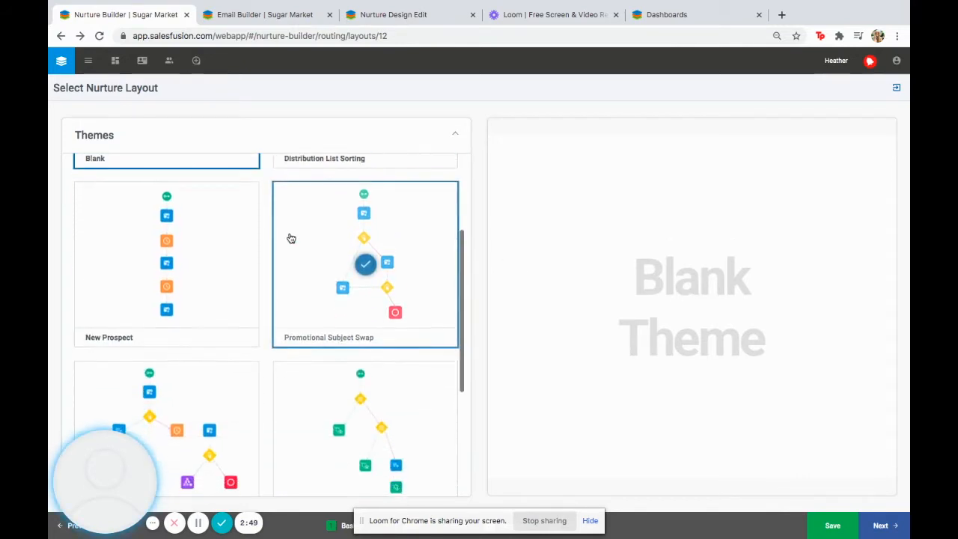
{"action": "scroll", "coordinate": [291, 238], "scroll_direction": "down", "scroll_amount": 1}
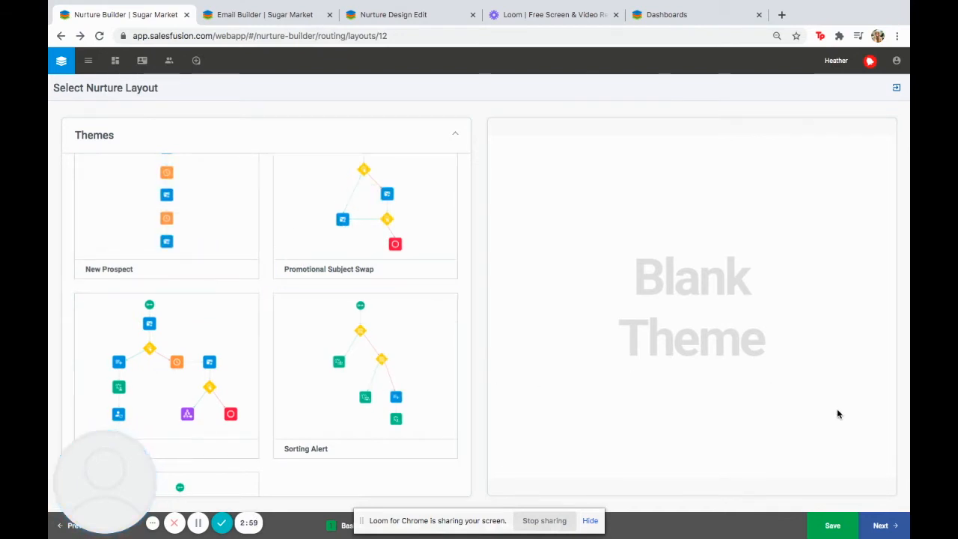
{"action": "left_click", "coordinate": [884, 525]}
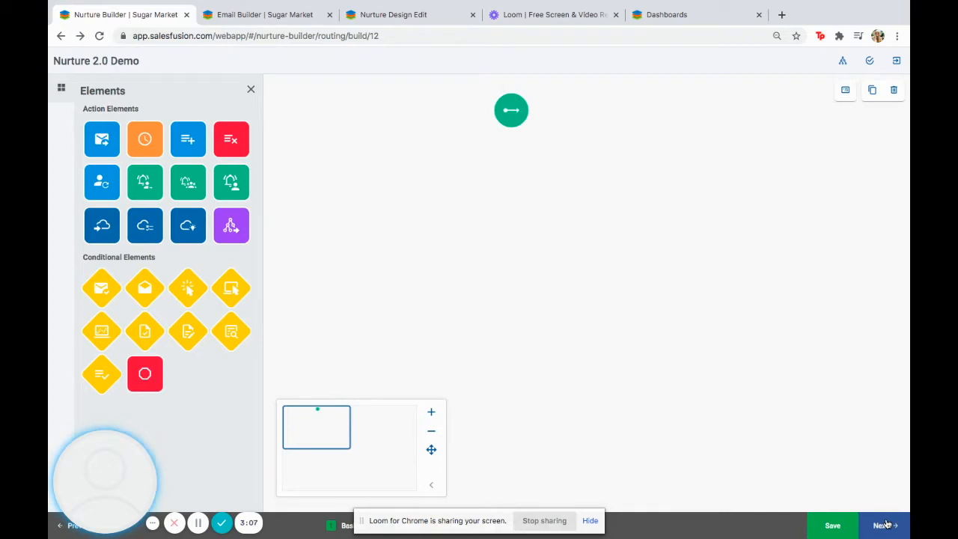
{"action": "left_click", "coordinate": [383, 11]}
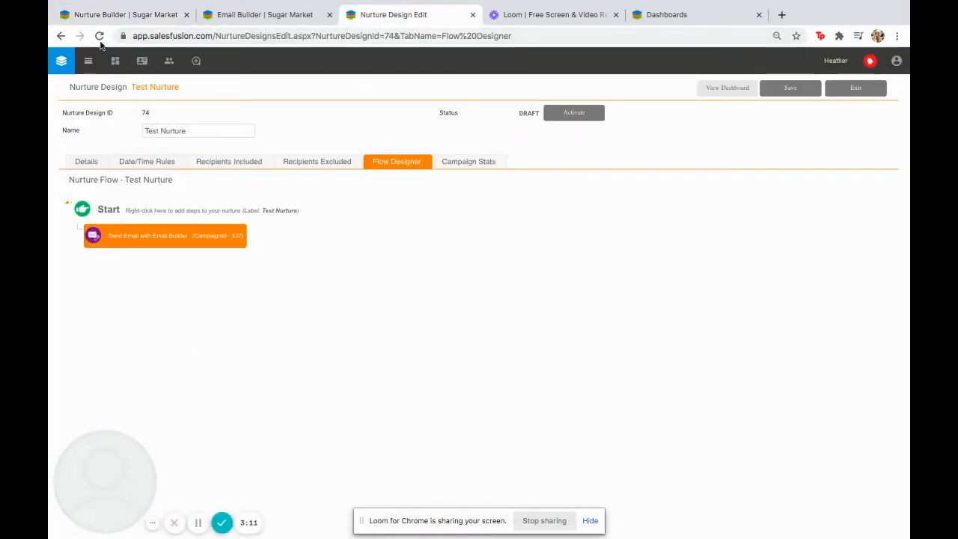
Return to the Nurture 2.0 Demo canvas and drag the start node to the left, halfway down
{"action": "left_click", "coordinate": [107, 14]}
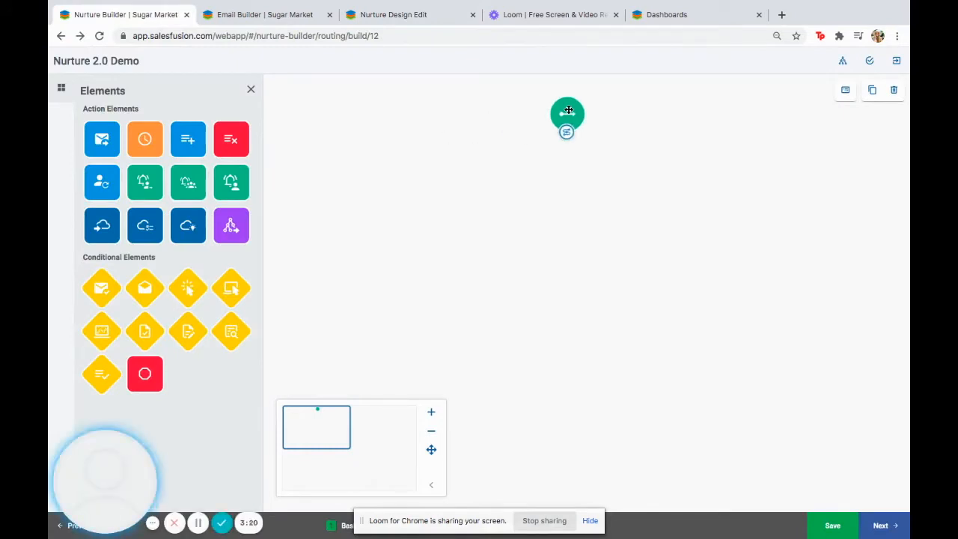
{"action": "mouse_move", "coordinate": [568, 115]}
{"action": "left_mouse_down"}
{"action": "mouse_move", "coordinate": [571, 183]}
{"action": "mouse_move", "coordinate": [644, 193]}
{"action": "mouse_move", "coordinate": [558, 154]}
{"action": "mouse_move", "coordinate": [560, 116]}
{"action": "left_mouse_up"}
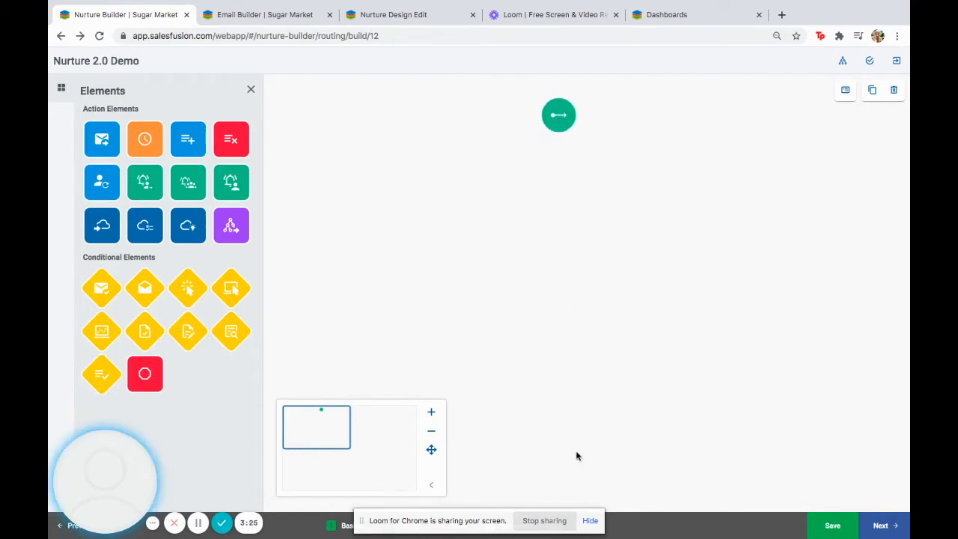
{"action": "left_click_drag", "start_coordinate": [545, 115], "coordinate": [284, 260]}
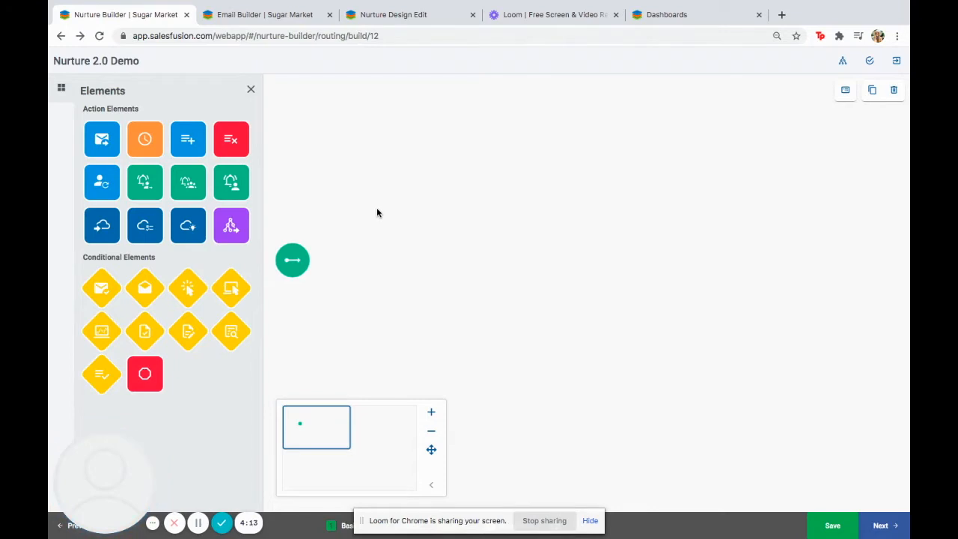
{"action": "mouse_move", "coordinate": [291, 256]}
{"action": "mouse_move", "coordinate": [307, 276]}
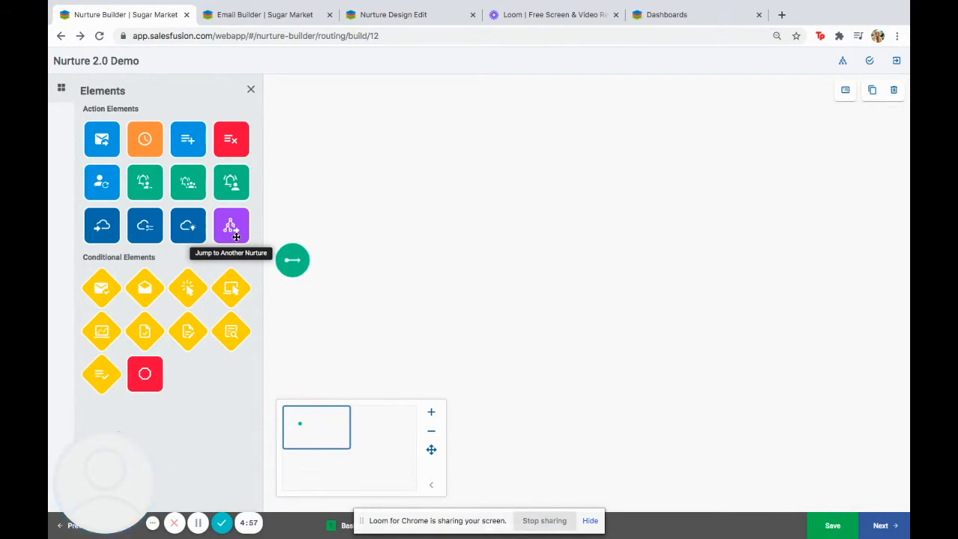
{"action": "mouse_move", "coordinate": [306, 254]}
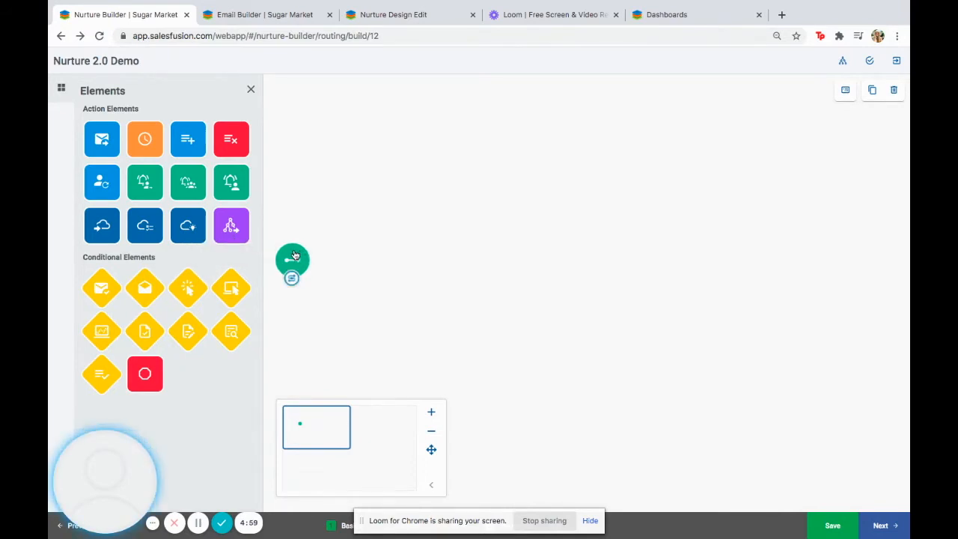
Place a Wait element right of the start node and set it to pause 1 Days
{"action": "left_click_drag", "start_coordinate": [144, 139], "coordinate": [374, 260]}
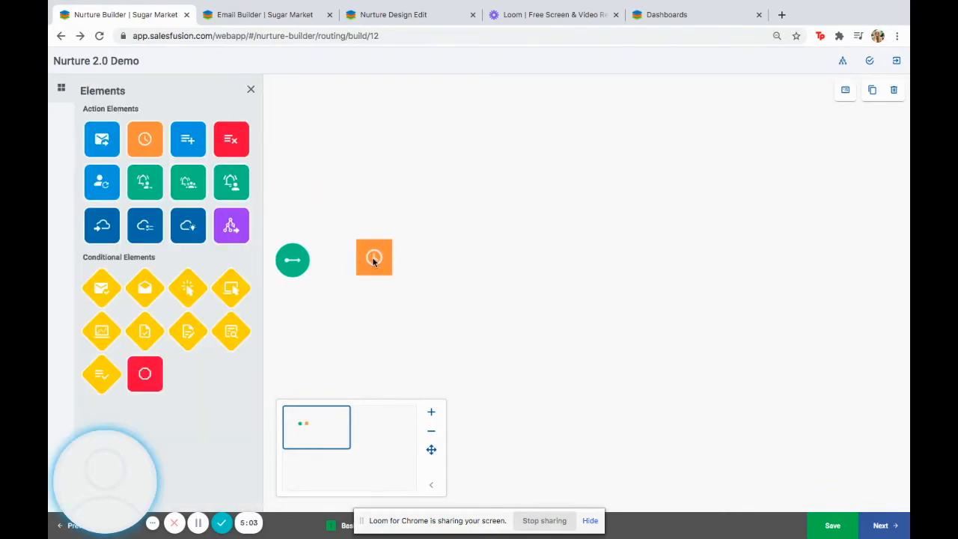
{"action": "mouse_move", "coordinate": [374, 260]}
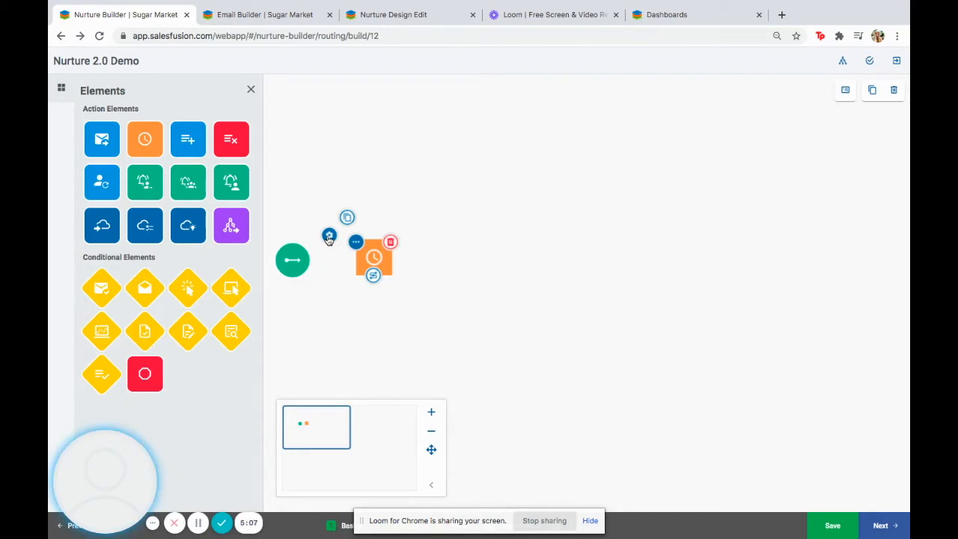
{"action": "left_click", "coordinate": [330, 239]}
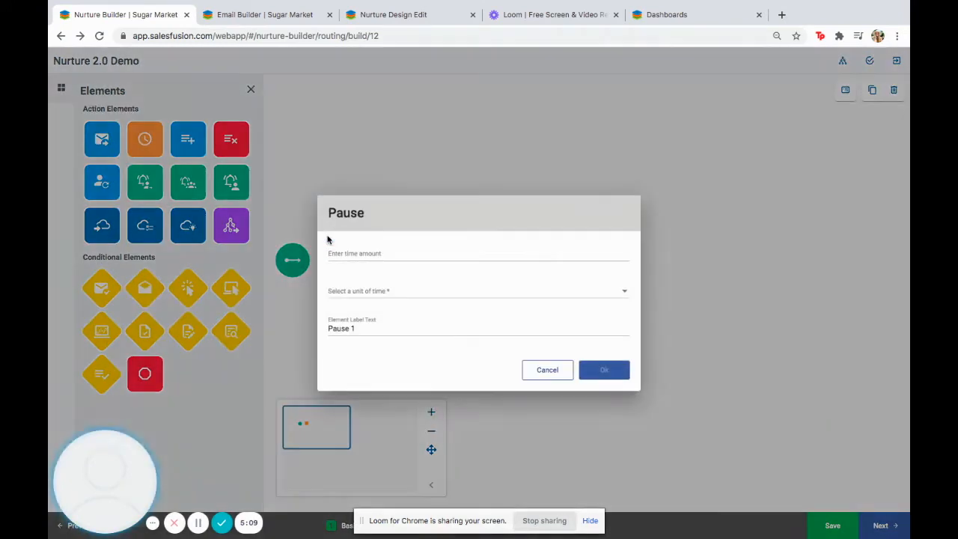
{"action": "left_click", "coordinate": [341, 253]}
{"action": "left_click", "coordinate": [626, 252]}
{"action": "left_click", "coordinate": [622, 290]}
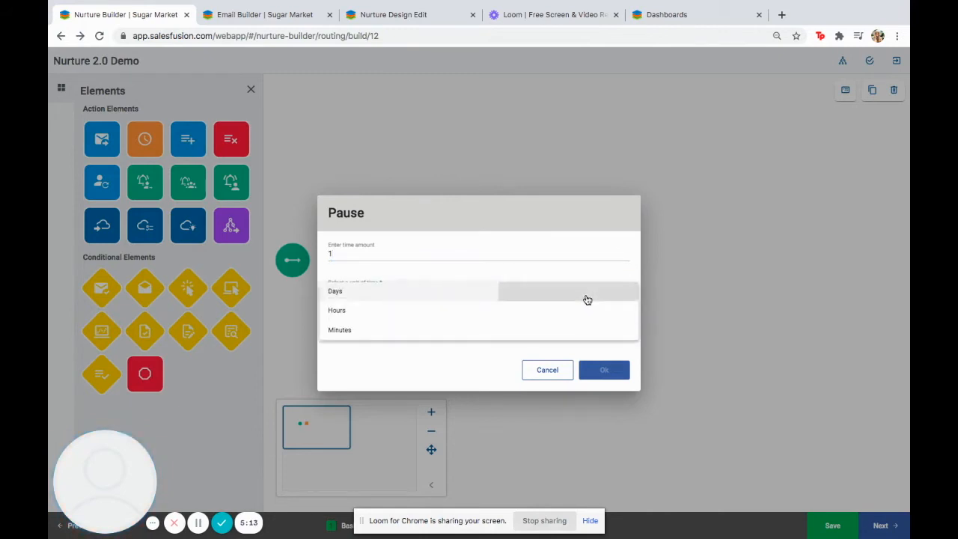
{"action": "left_click", "coordinate": [587, 299]}
{"action": "left_click", "coordinate": [604, 371]}
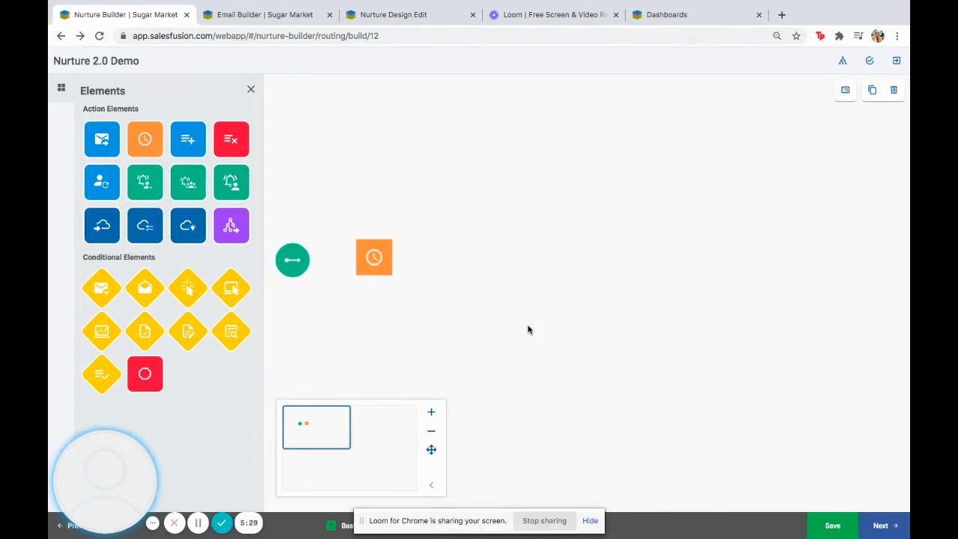
Reopen the pause settings and confirm the unit stays Days
{"action": "mouse_move", "coordinate": [378, 258]}
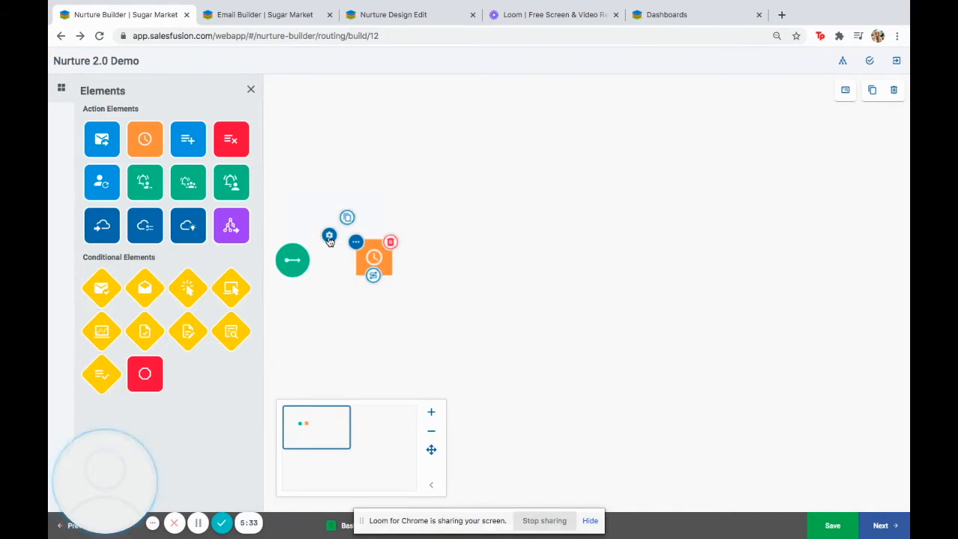
{"action": "left_click", "coordinate": [331, 235]}
{"action": "left_click", "coordinate": [353, 292]}
{"action": "left_click", "coordinate": [356, 295]}
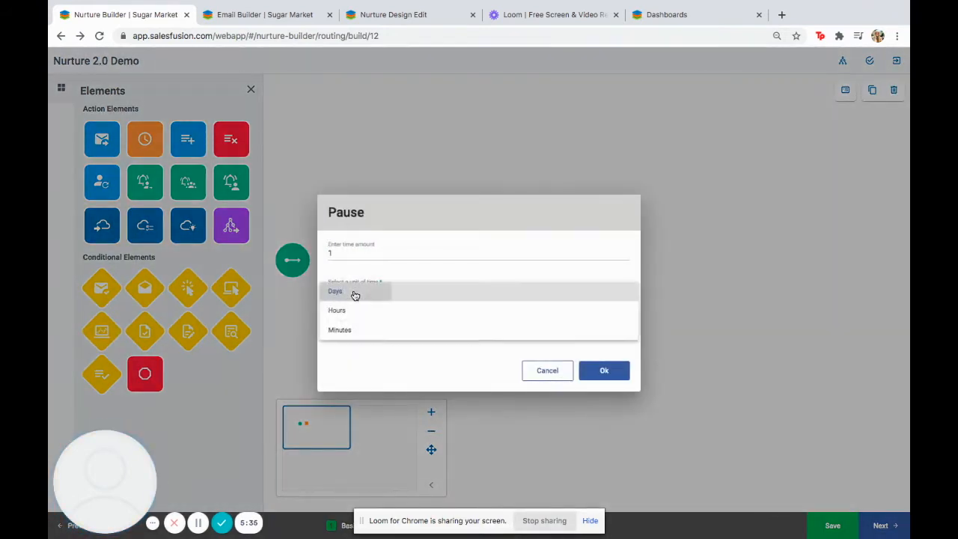
{"action": "left_click", "coordinate": [600, 370]}
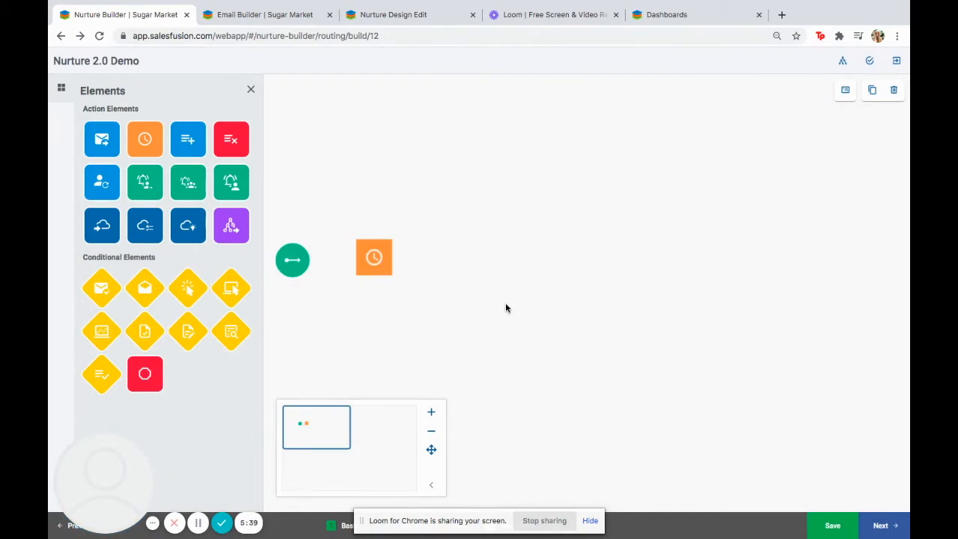
{"action": "mouse_move", "coordinate": [297, 260]}
Drop a Send Email element right of the 1-day pause and connect the flow into it
{"action": "left_click_drag", "start_coordinate": [113, 139], "coordinate": [488, 259]}
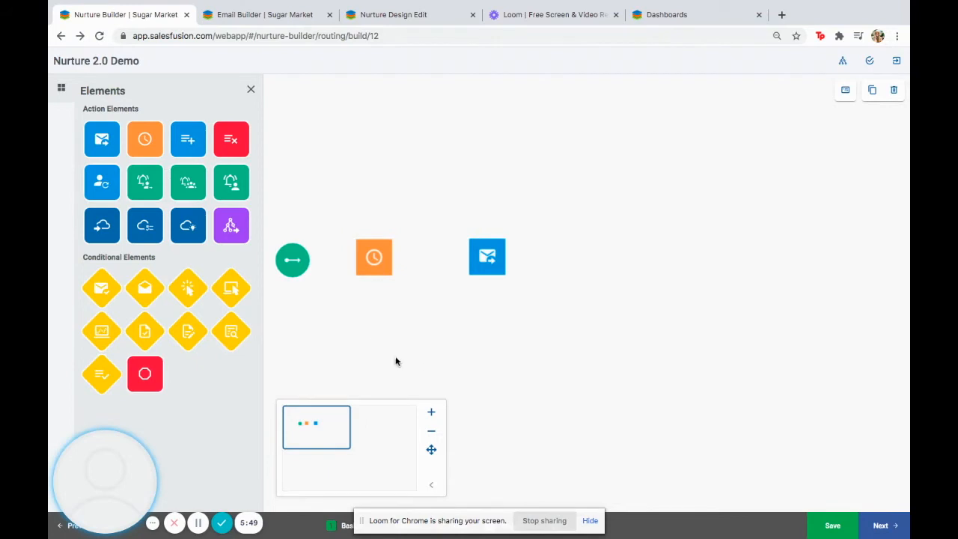
{"action": "mouse_move", "coordinate": [310, 284]}
{"action": "left_click_drag", "start_coordinate": [291, 281], "coordinate": [487, 258]}
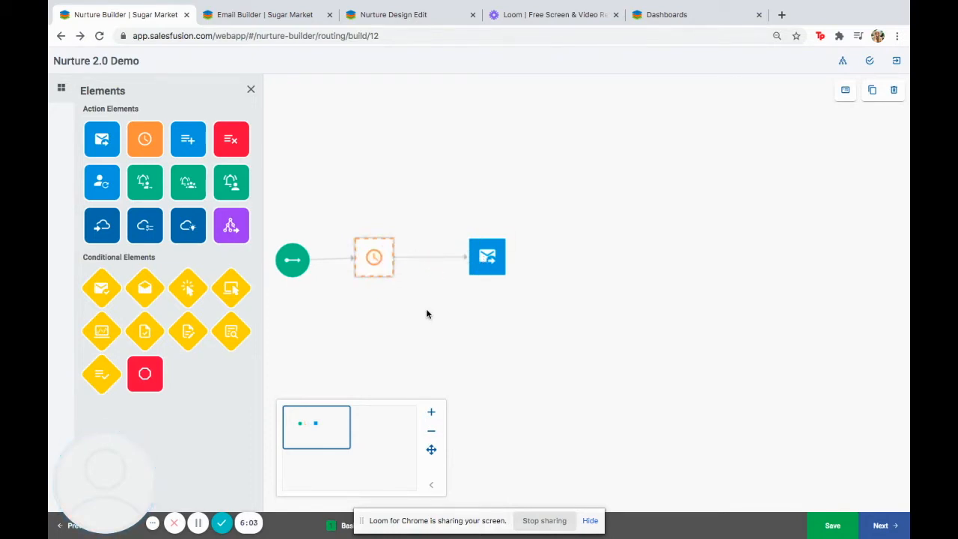
{"action": "mouse_move", "coordinate": [427, 260]}
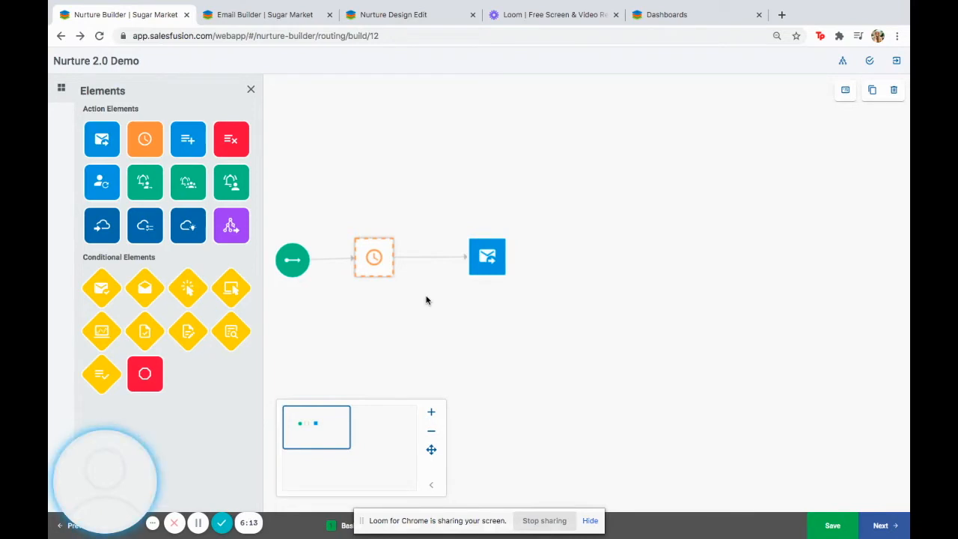
{"action": "mouse_move", "coordinate": [487, 262]}
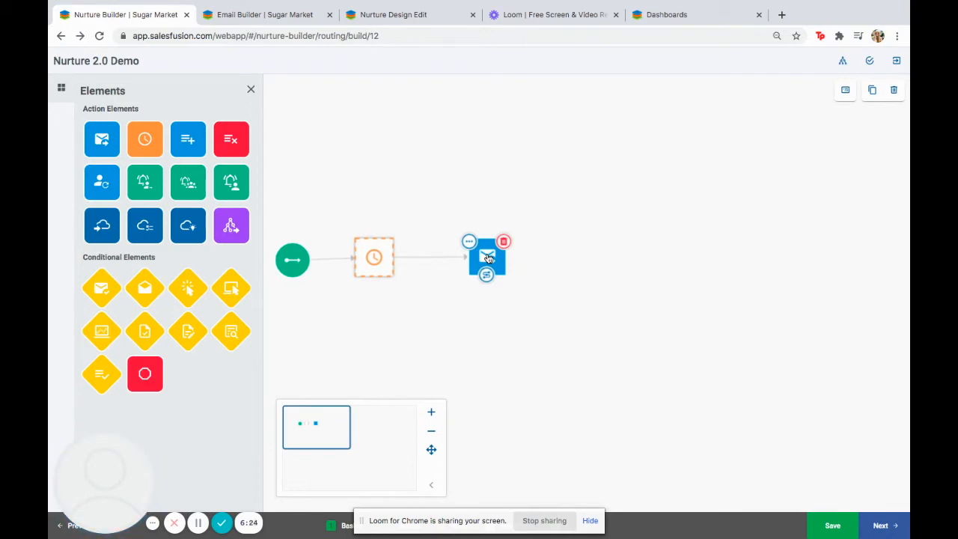
Open the Send Email step's settings and choose Create New for a new email campaign
{"action": "left_click", "coordinate": [469, 241]}
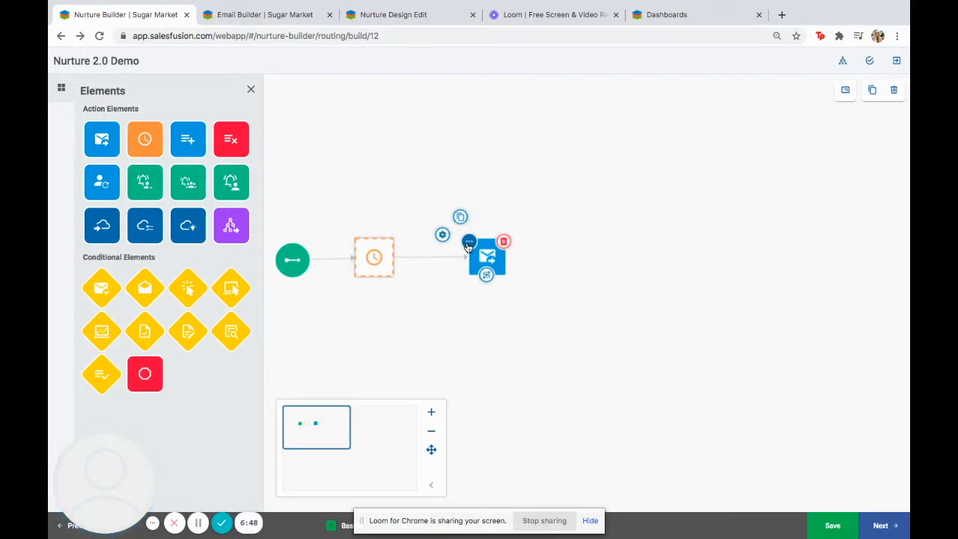
{"action": "left_click", "coordinate": [443, 236]}
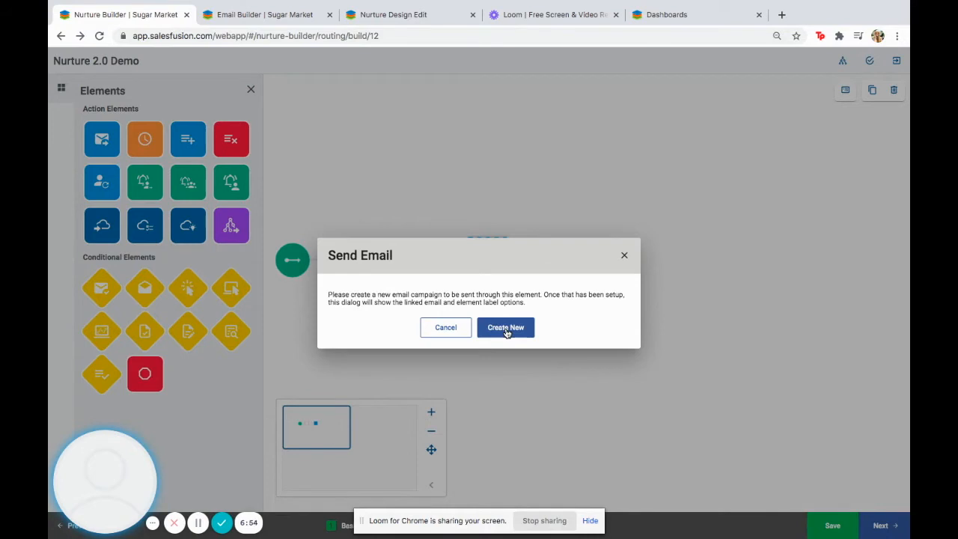
{"action": "left_click", "coordinate": [506, 329]}
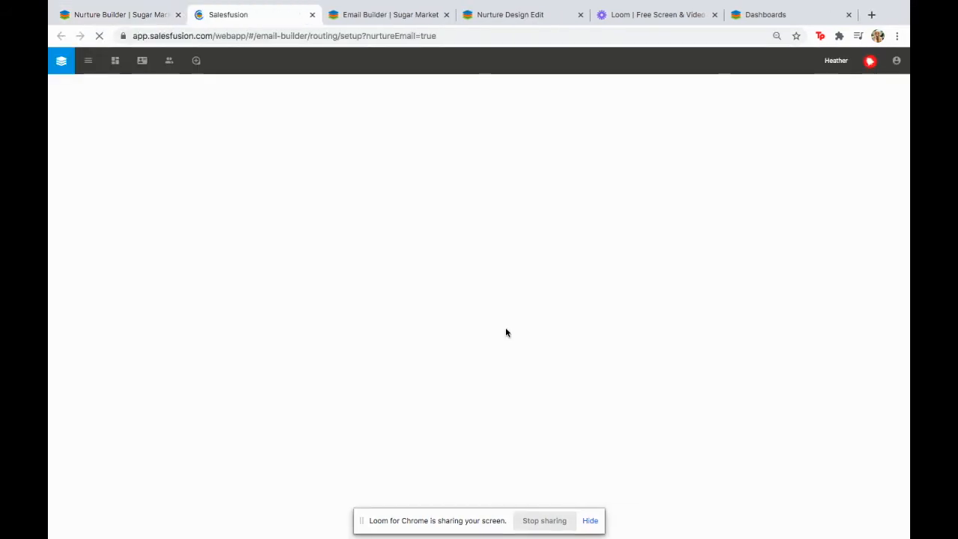
Enter 'Nurtures 2.0 Product Demo Email #1' in the Campaign Name field
{"action": "left_click", "coordinate": [373, 332]}
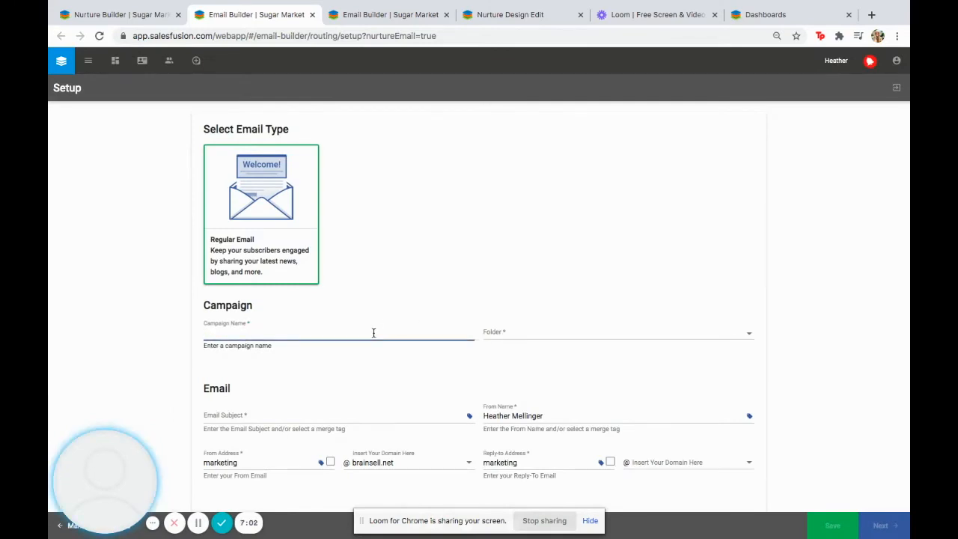
{"action": "type", "text": "Nurtures 2.0 Product Demo Email "}
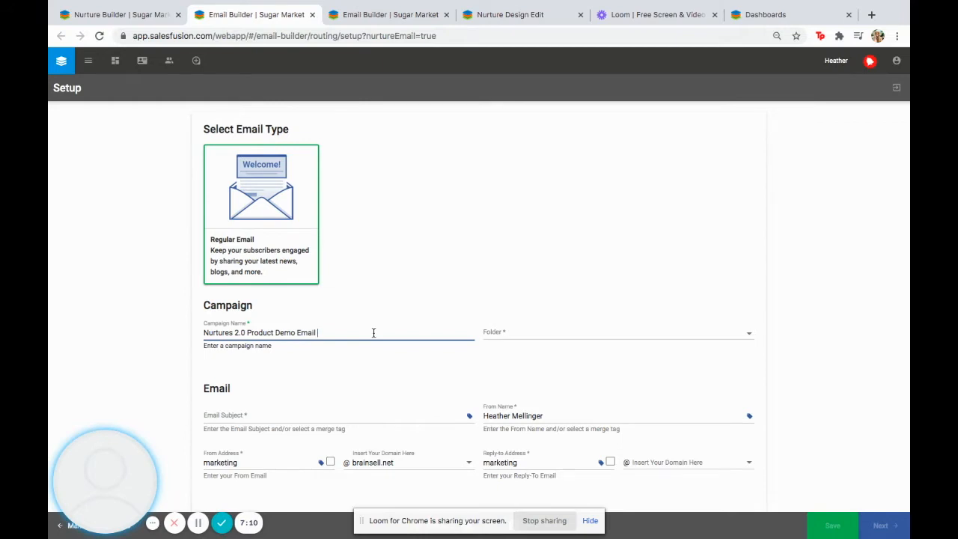
{"action": "type", "text": "#1"}
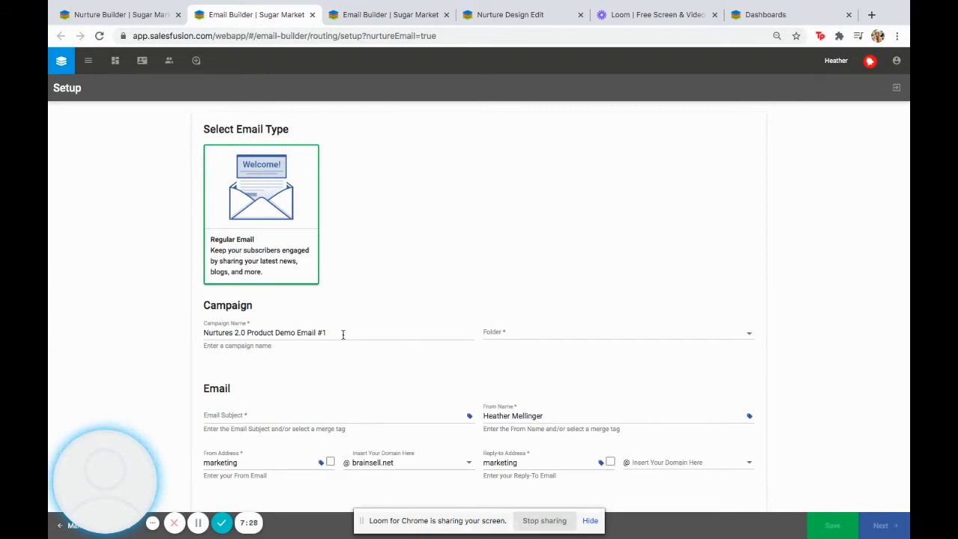
{"action": "left_click", "coordinate": [343, 333]}
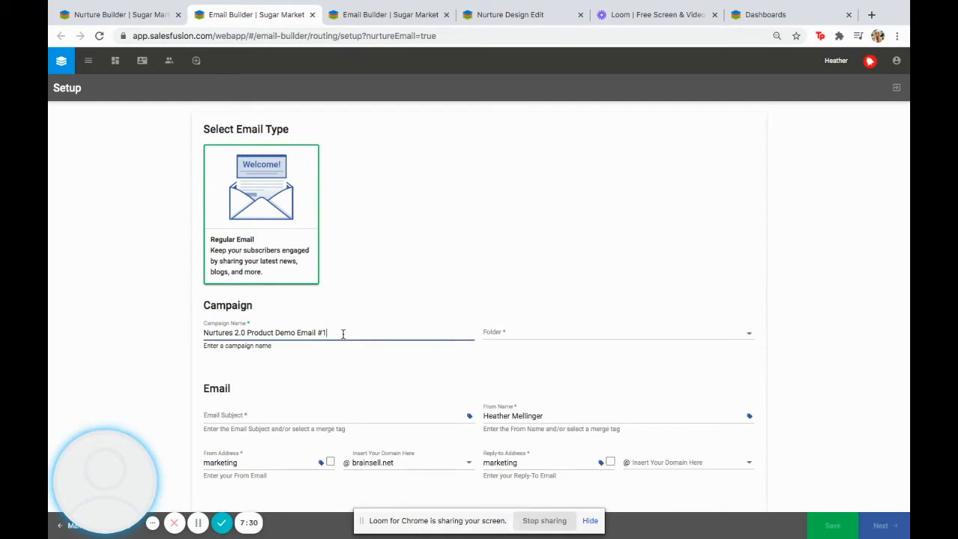
{"action": "left_click", "coordinate": [394, 368]}
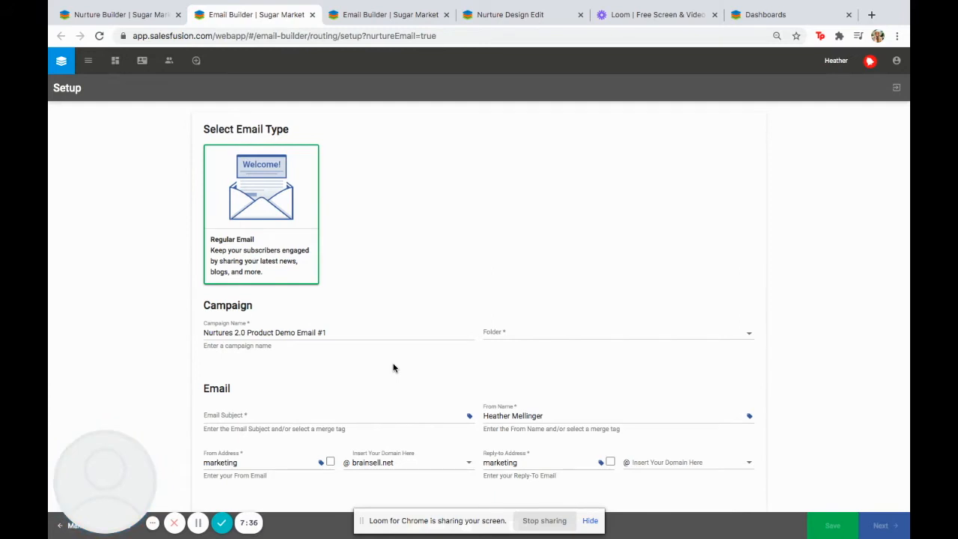
Pick Customer Marketing from the Email Campaigns folder list as the campaign's folder
{"action": "left_click", "coordinate": [539, 339]}
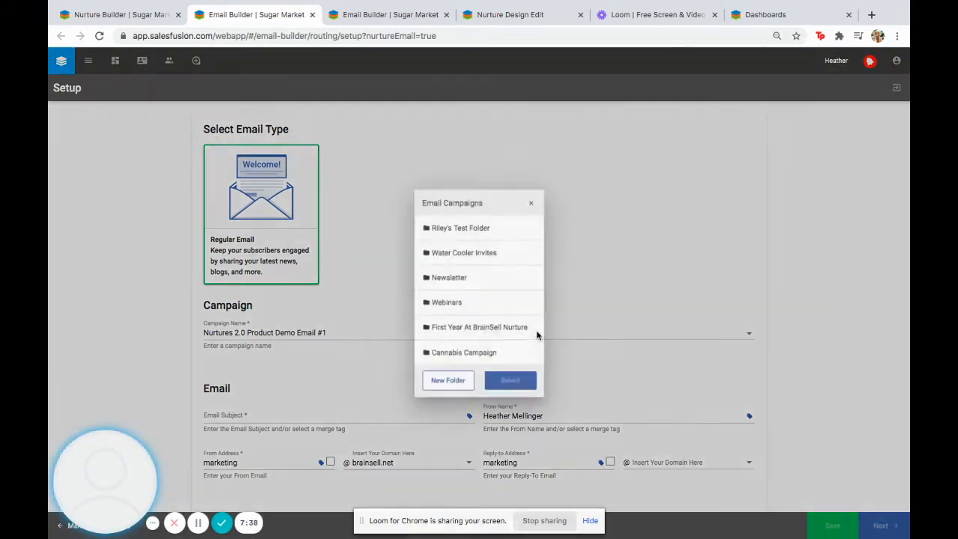
{"action": "scroll", "coordinate": [497, 327], "scroll_direction": "down", "scroll_amount": 3}
{"action": "left_click", "coordinate": [480, 341]}
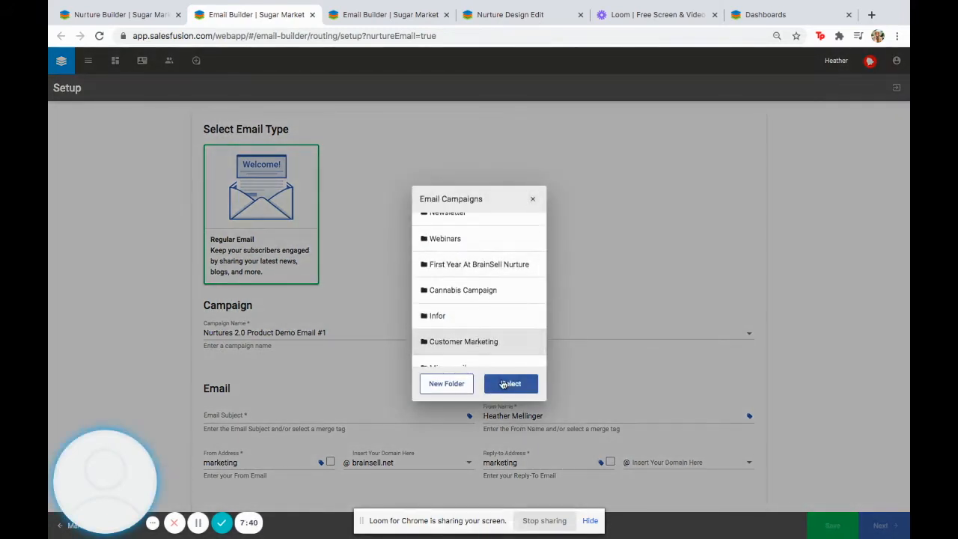
{"action": "left_click", "coordinate": [501, 380]}
{"action": "scroll", "coordinate": [158, 331], "scroll_direction": "down", "scroll_amount": 2}
{"action": "left_click", "coordinate": [238, 291]}
Fill the Email Subject field with 'This is a test' and leave the form unfocused
{"action": "type", "text": "This is a test"}
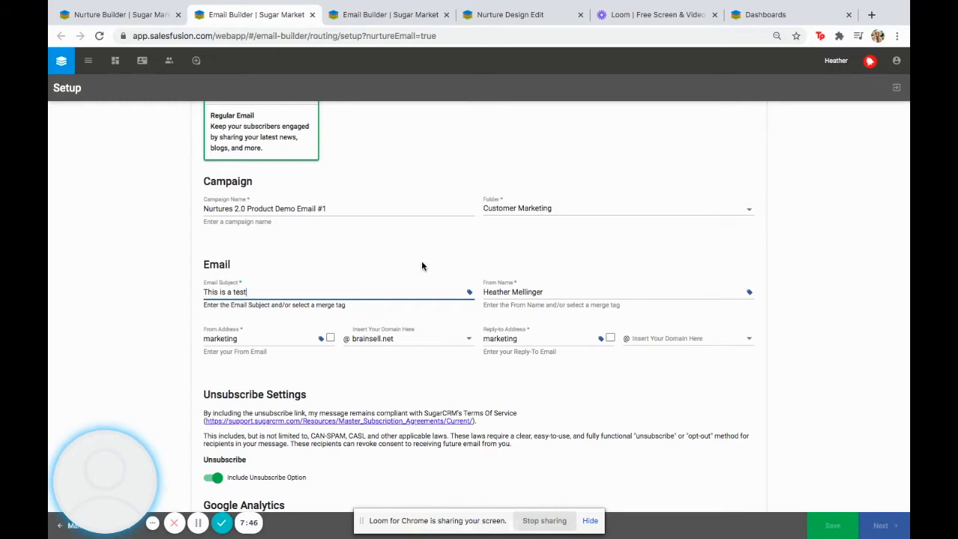
{"action": "left_click", "coordinate": [525, 290]}
{"action": "left_click", "coordinate": [526, 257]}
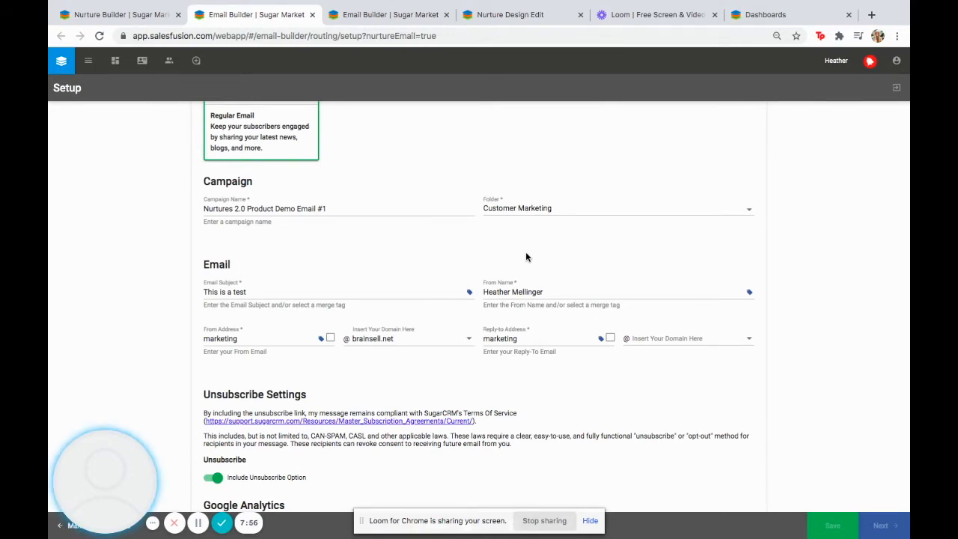
Replace the existing From Name with the sender's full name
{"action": "triple_click", "coordinate": [531, 292]}
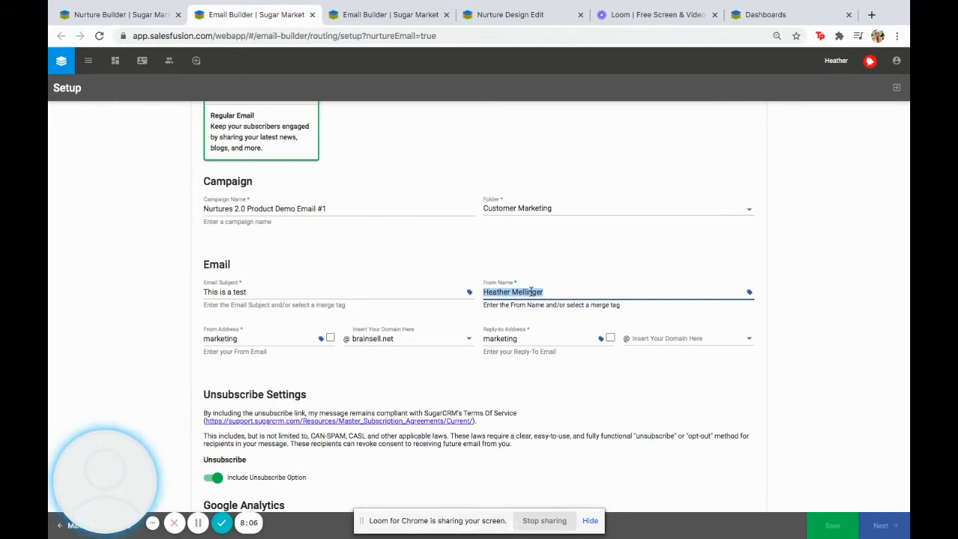
{"action": "type", "text": "Jo"}
{"action": "key", "text": "BackSpace"}
{"action": "type", "text": "John Smith"}
{"action": "left_click", "coordinate": [505, 368]}
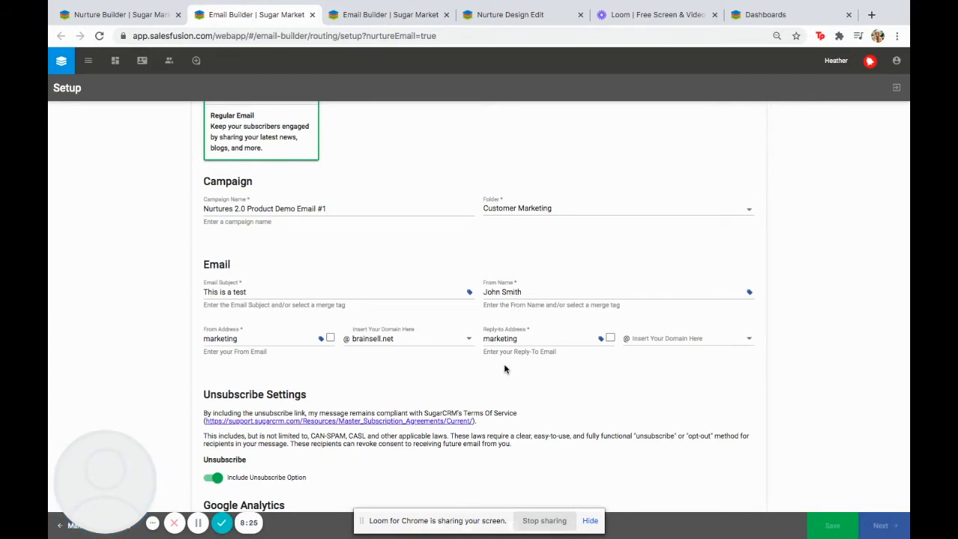
Clear the old username from the From Address
{"action": "double_click", "coordinate": [234, 338]}
{"action": "left_click", "coordinate": [237, 366]}
{"action": "double_click", "coordinate": [240, 337]}
{"action": "key", "text": "BackSpace"}
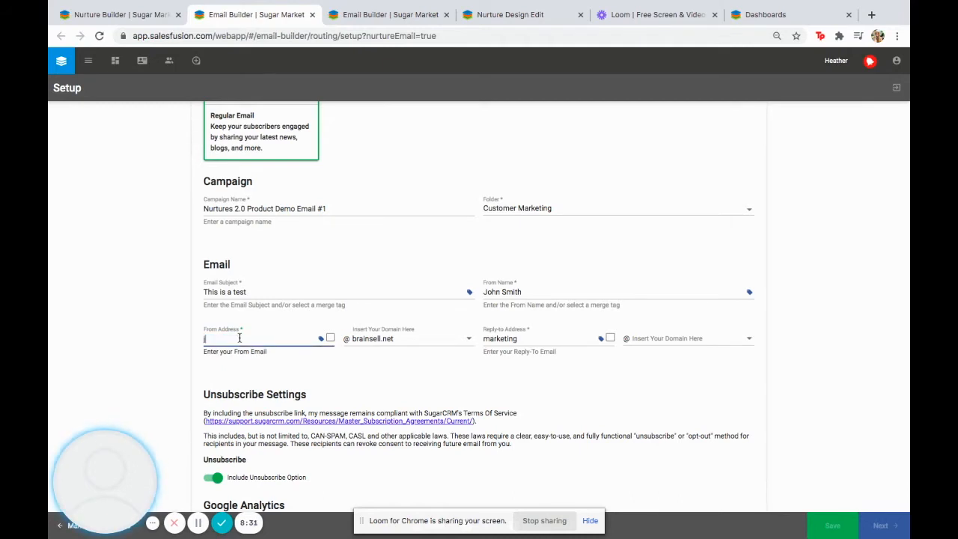
{"action": "left_click", "coordinate": [304, 388]}
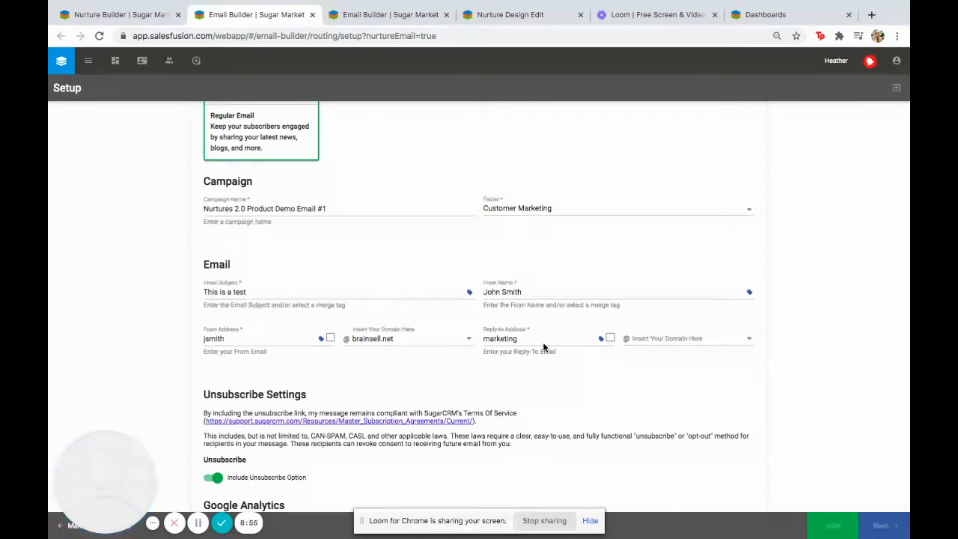
Set the Reply-to Address to the sender's username at brainsell.net
{"action": "double_click", "coordinate": [505, 337]}
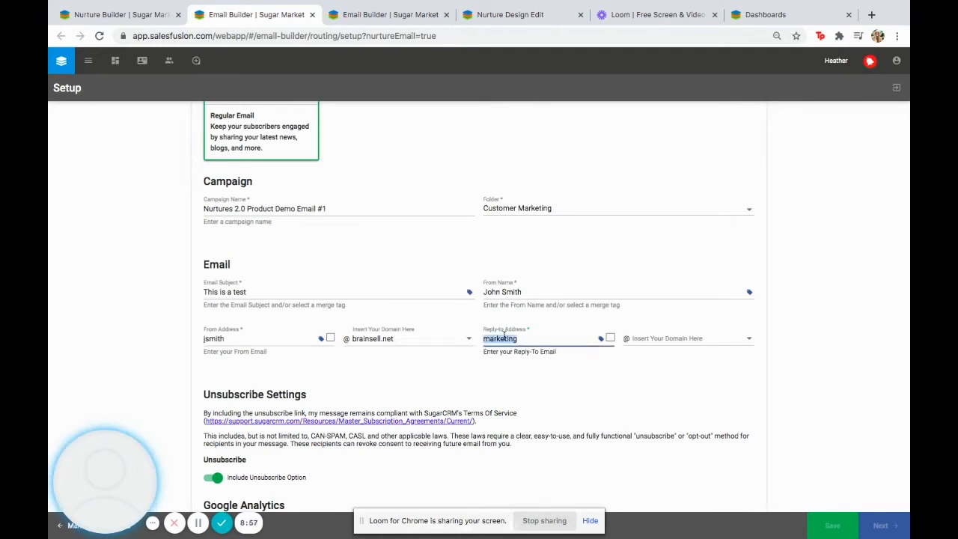
{"action": "left_click", "coordinate": [650, 340]}
{"action": "left_click", "coordinate": [650, 340]}
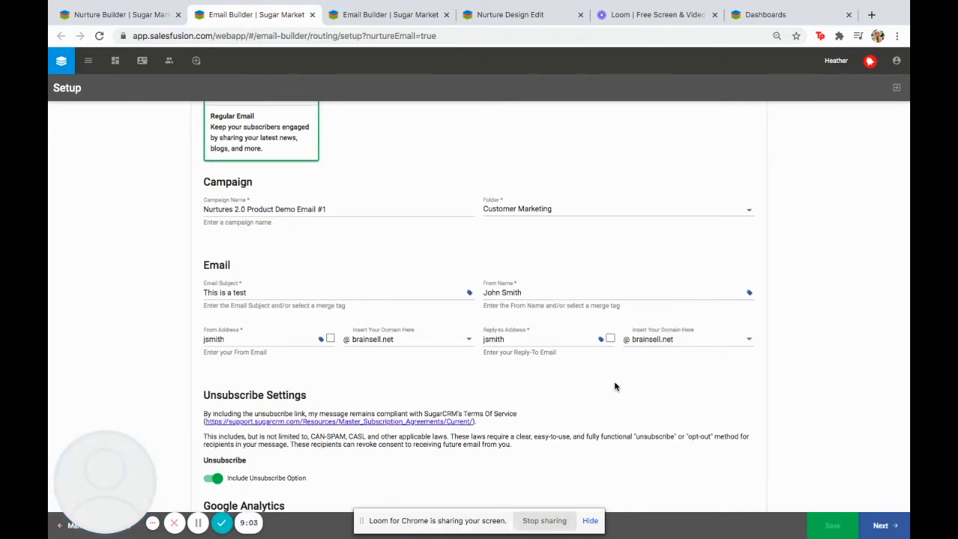
Move to the design step and try the newsletter and Content Delivery layouts
{"action": "left_click", "coordinate": [883, 525]}
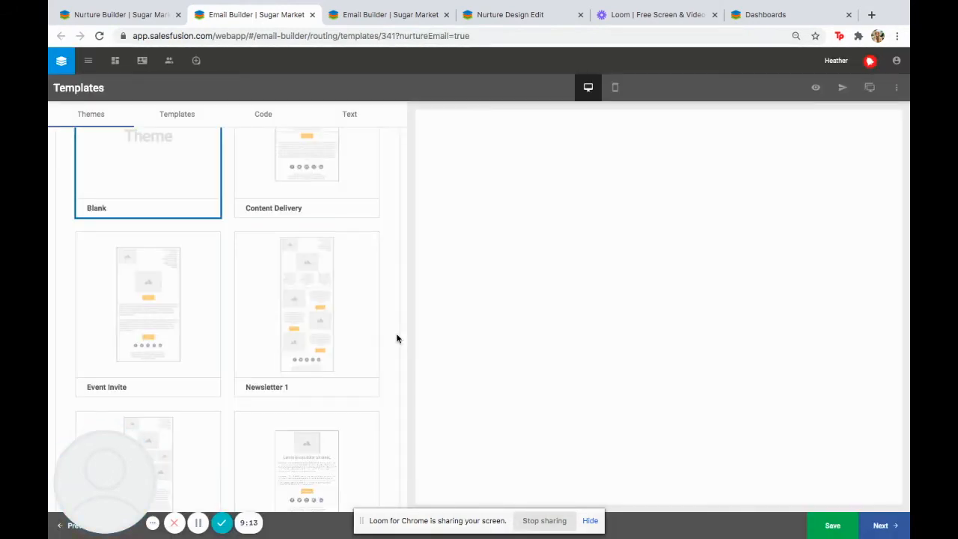
{"action": "scroll", "coordinate": [295, 370], "scroll_direction": "up", "scroll_amount": 3}
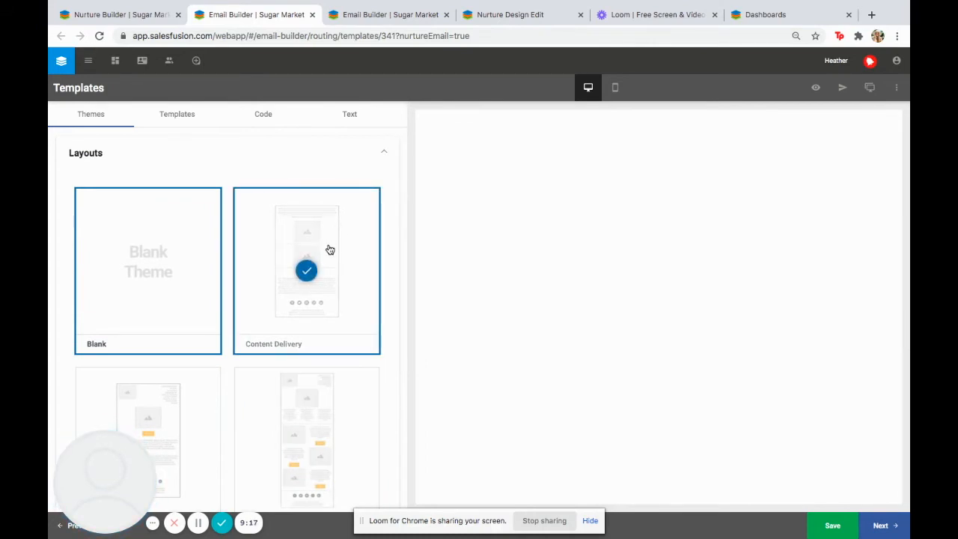
{"action": "left_click", "coordinate": [310, 425]}
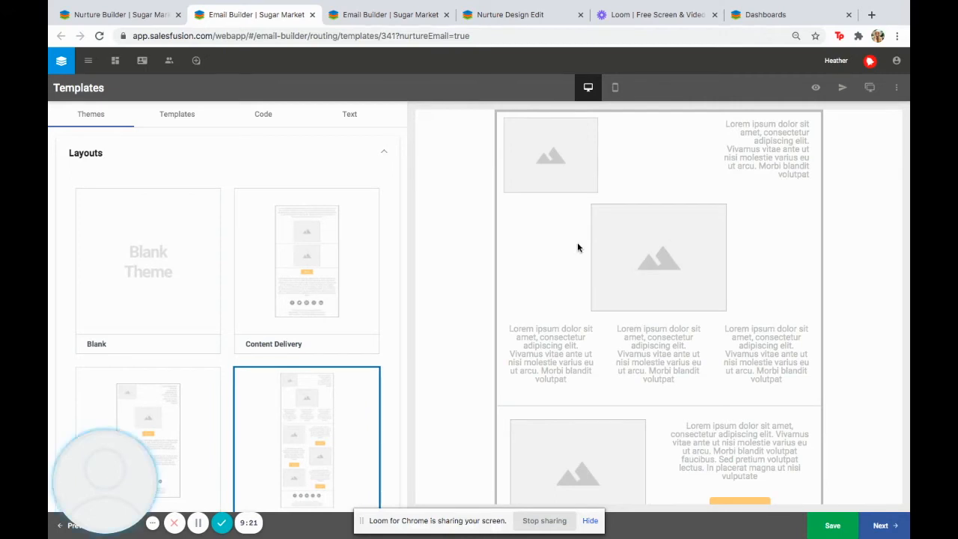
{"action": "scroll", "coordinate": [569, 408], "scroll_direction": "down", "scroll_amount": 5}
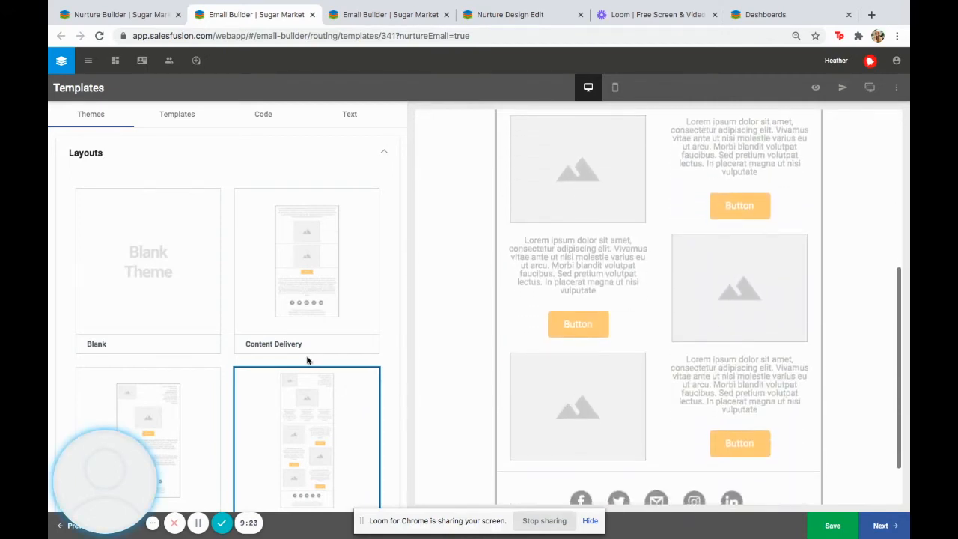
{"action": "left_click", "coordinate": [263, 315]}
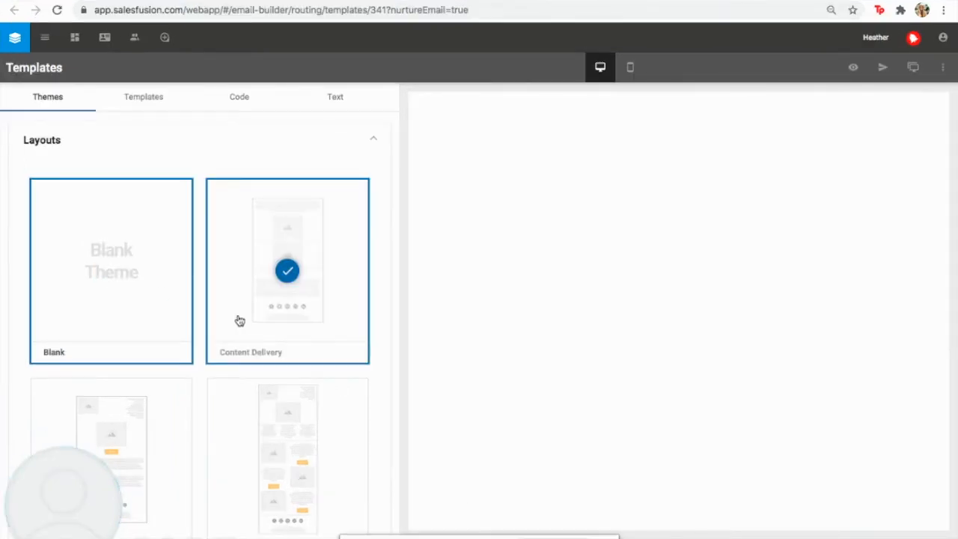
Pick the Sage Cloud Hosting Campaign Alert template from the saved templates
{"action": "left_click", "coordinate": [158, 99]}
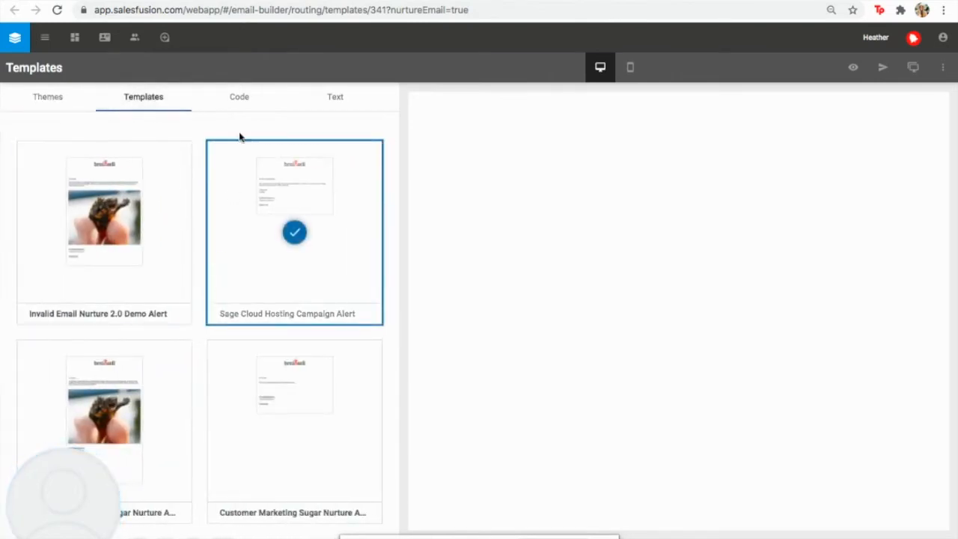
{"action": "left_click", "coordinate": [240, 100]}
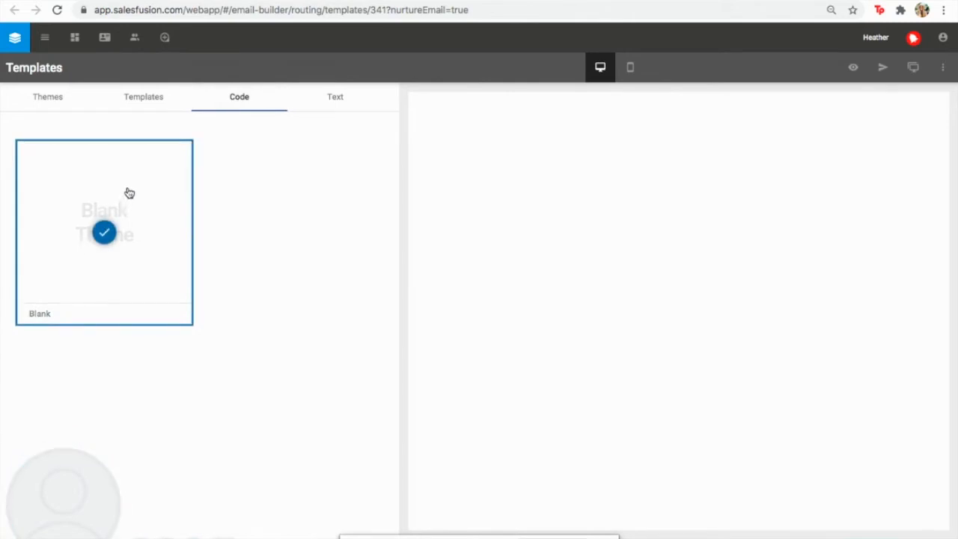
{"action": "left_click", "coordinate": [145, 110]}
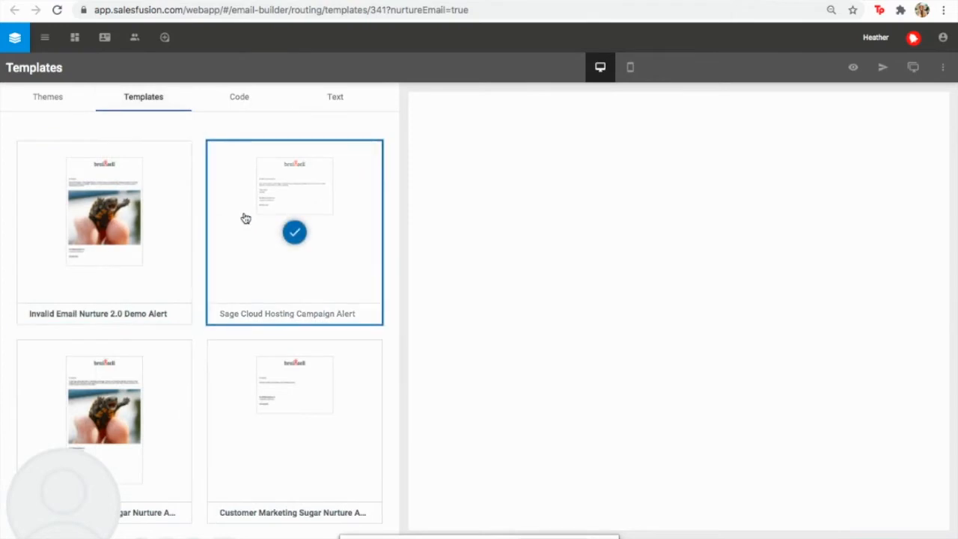
{"action": "left_click", "coordinate": [244, 217]}
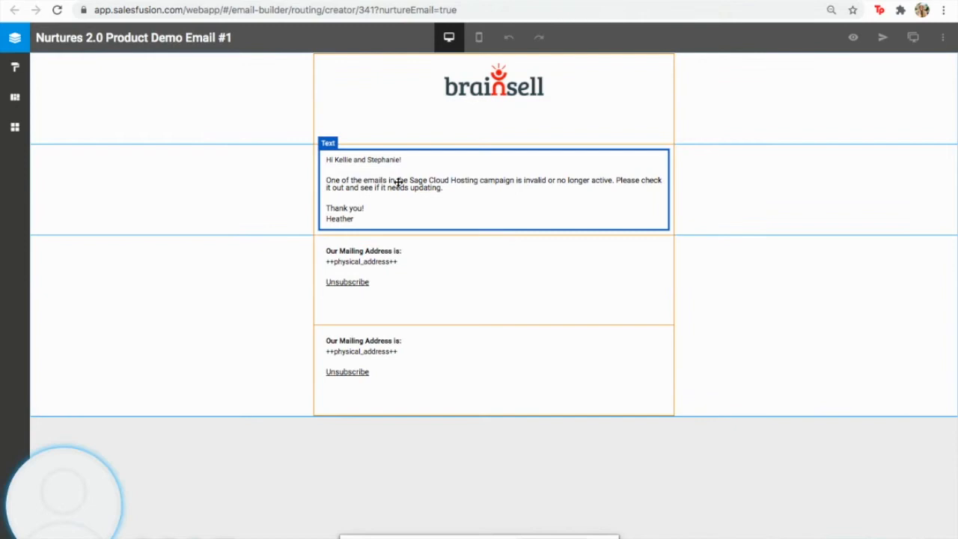
Clear the template message and insert the First Name merge tag after 'Hi'
{"action": "left_click", "coordinate": [374, 206]}
{"action": "left_click_drag", "start_coordinate": [369, 222], "coordinate": [317, 154]}
{"action": "key", "text": "BackSpace"}
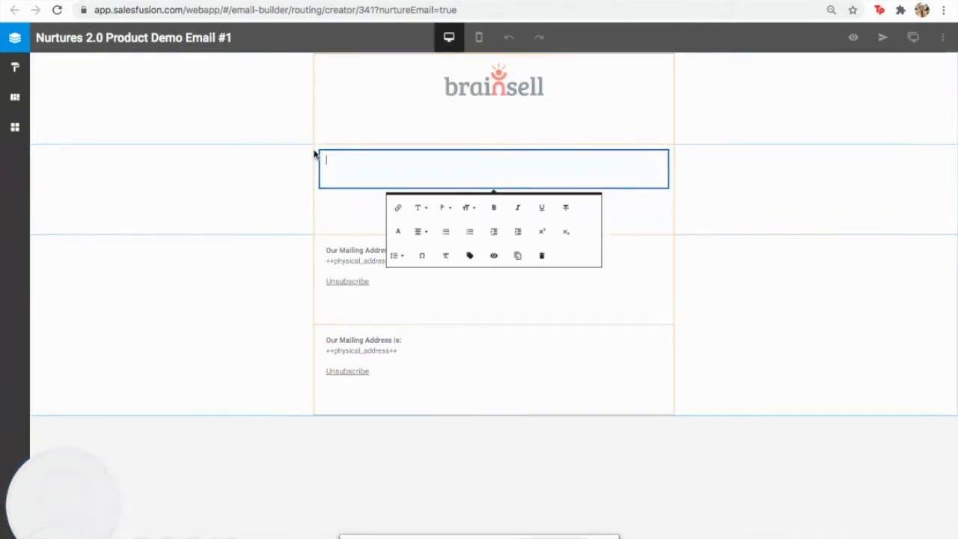
{"action": "left_click", "coordinate": [471, 256]}
{"action": "left_click", "coordinate": [486, 208]}
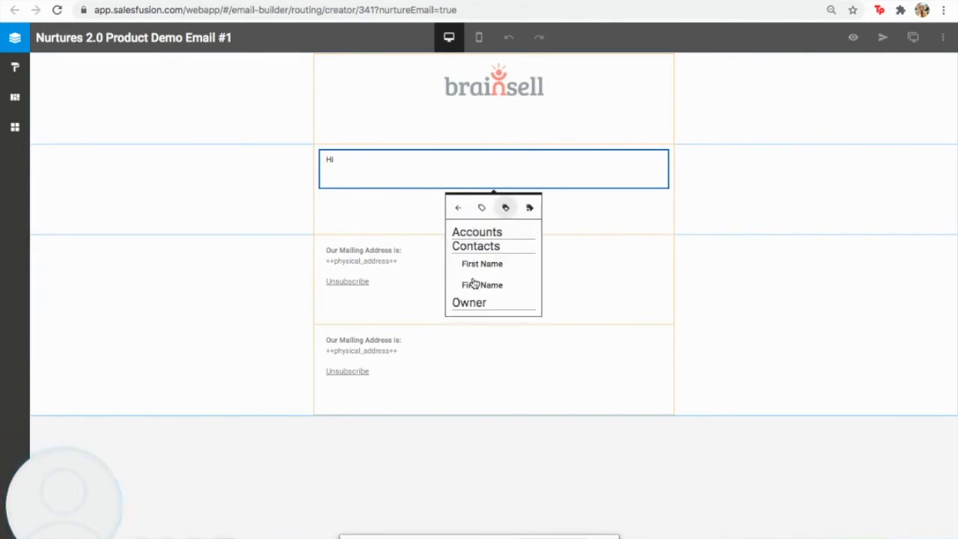
{"action": "left_click", "coordinate": [479, 263]}
Write 'This is a test email.' followed by a 'Regards,' sign-off with the sender's name
{"action": "type", "text": ","}
{"action": "key", "text": "Return"}
{"action": "type", "text": "This is a test em"}
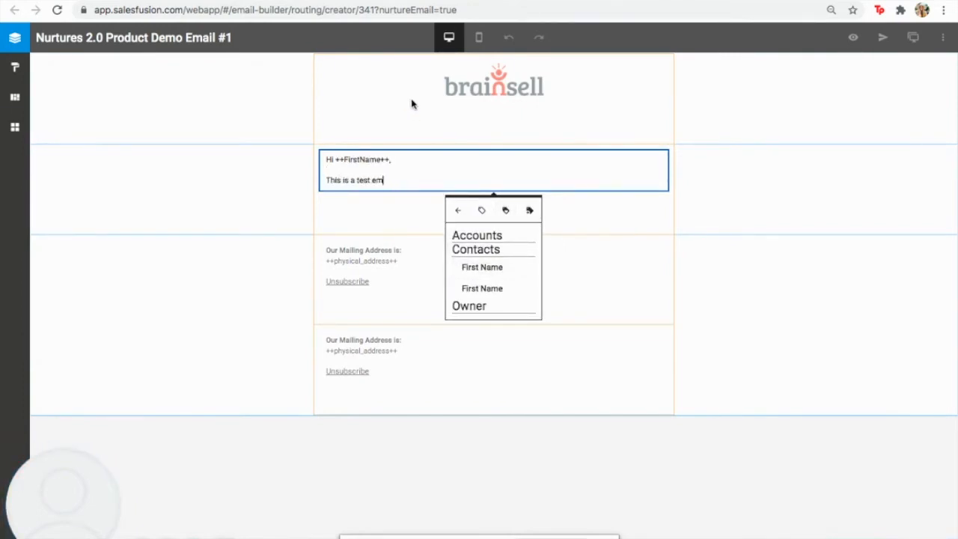
{"action": "type", "text": "ail."}
{"action": "key", "text": "Return"}
{"action": "type", "text": "Regards,"}
{"action": "key", "text": "shift+Return"}
{"action": "type", "text": "Heather"}
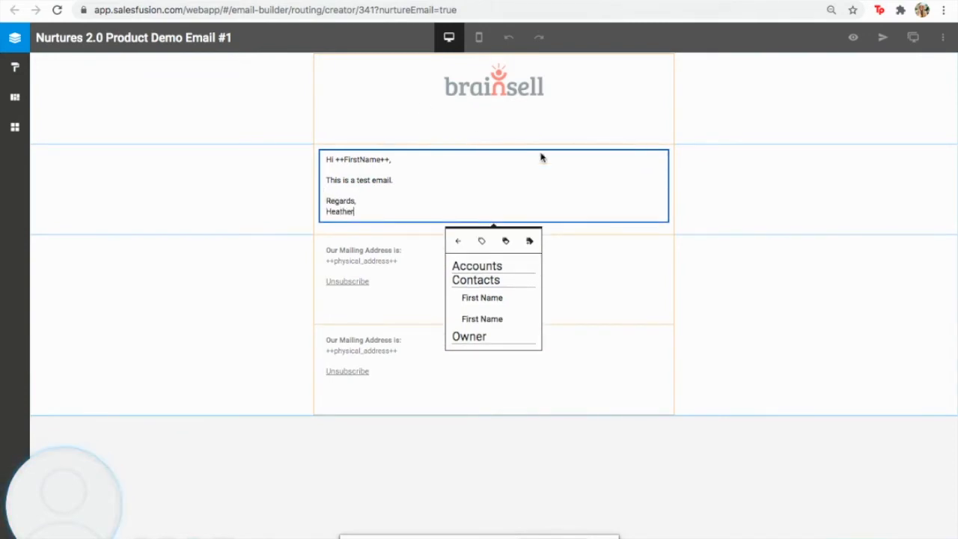
{"action": "left_click", "coordinate": [681, 265]}
Delete the duplicate mailing-address row and preview the finished email
{"action": "left_click", "coordinate": [688, 257]}
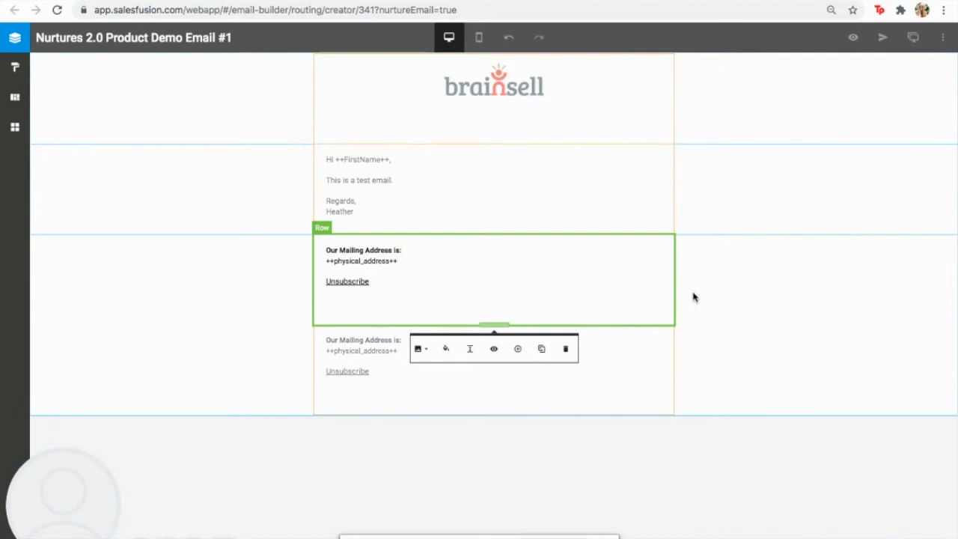
{"action": "left_click", "coordinate": [566, 349]}
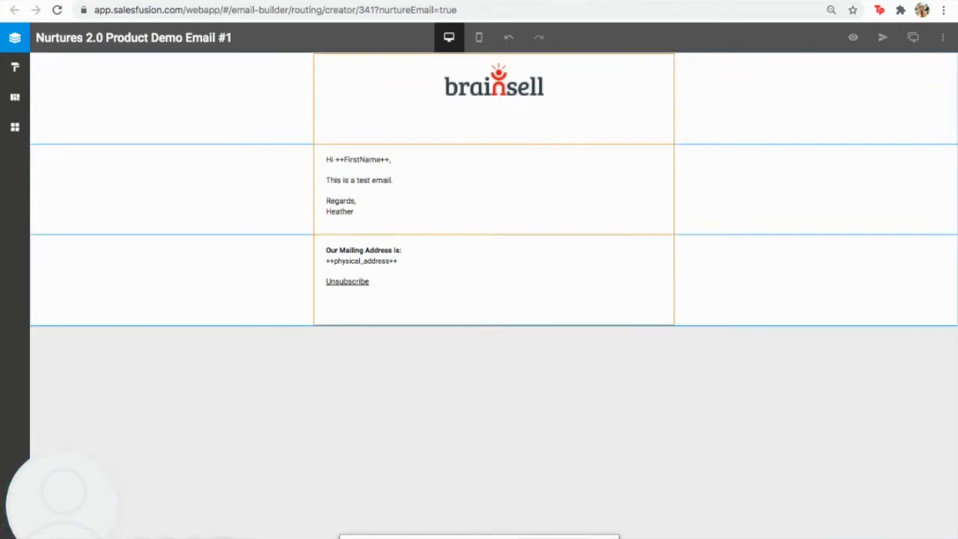
{"action": "left_click", "coordinate": [853, 38]}
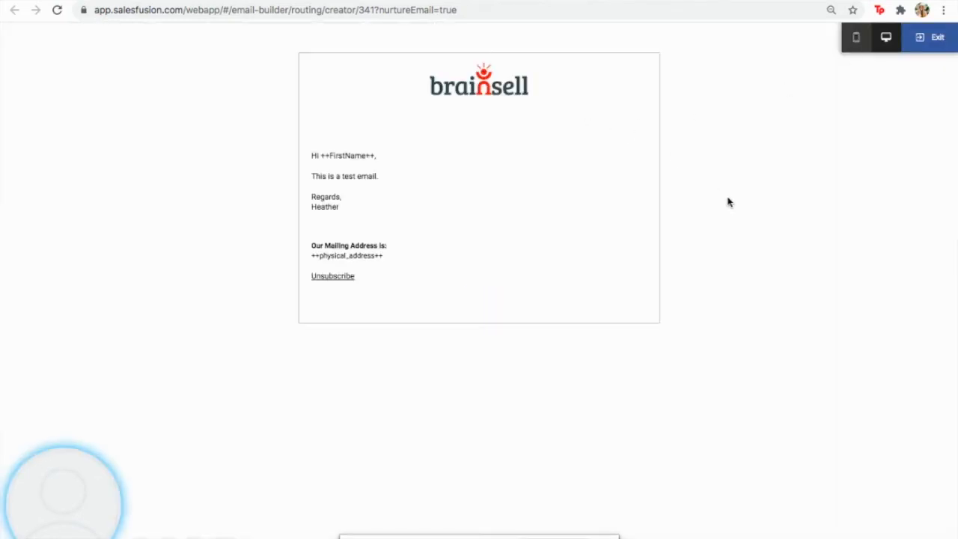
{"action": "left_click", "coordinate": [922, 38]}
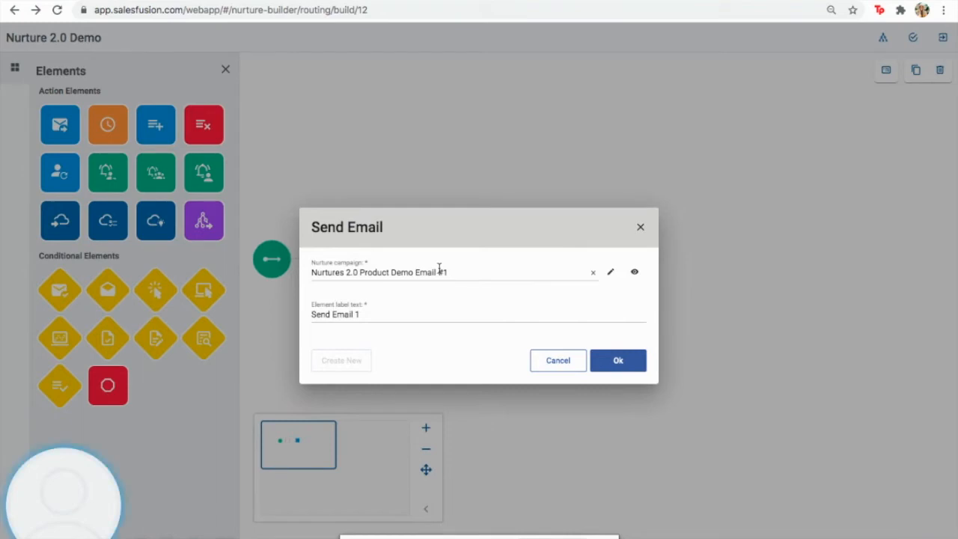
Confirm the Send Email dialog with Nurtures 2.0 Product Demo Email #1 to add the step
{"action": "left_click_drag", "start_coordinate": [455, 272], "coordinate": [312, 272]}
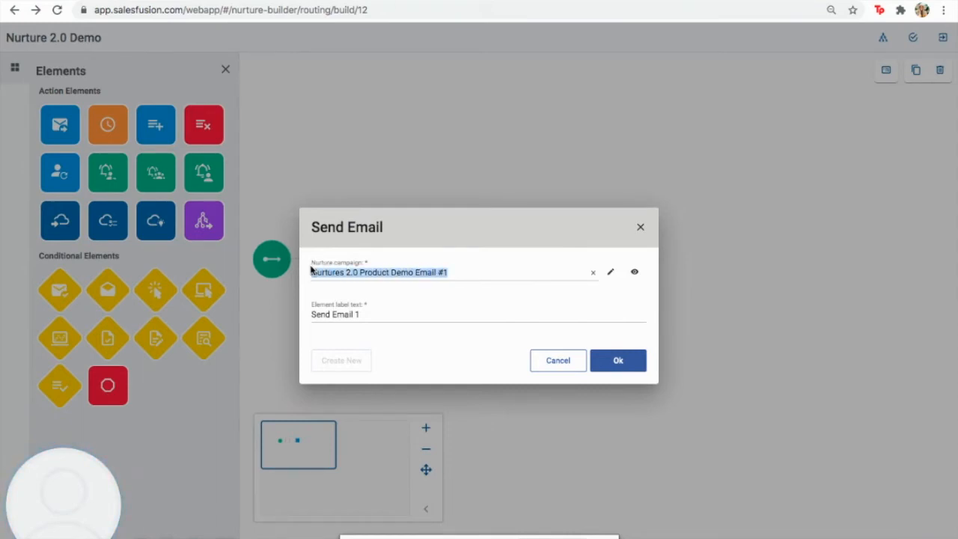
{"action": "left_click", "coordinate": [608, 359]}
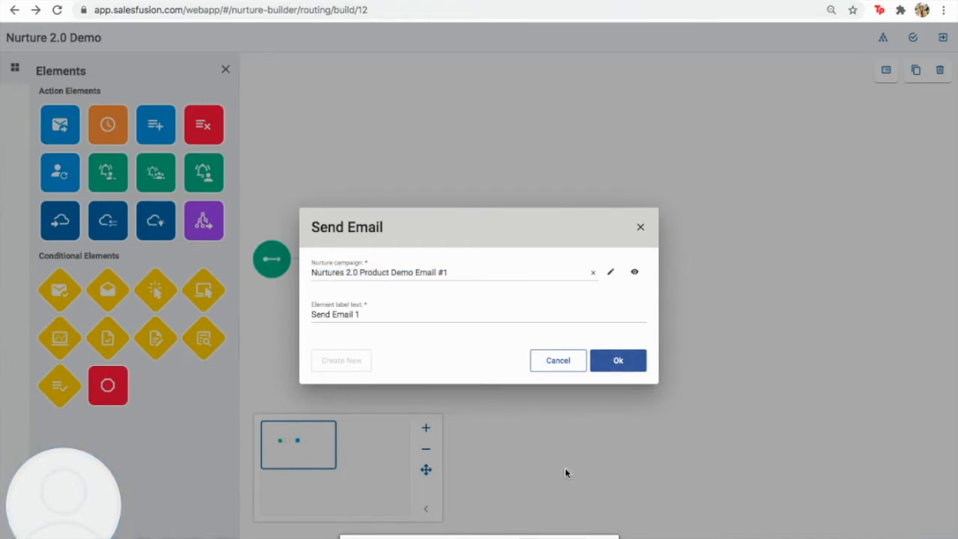
{"action": "left_click", "coordinate": [622, 361]}
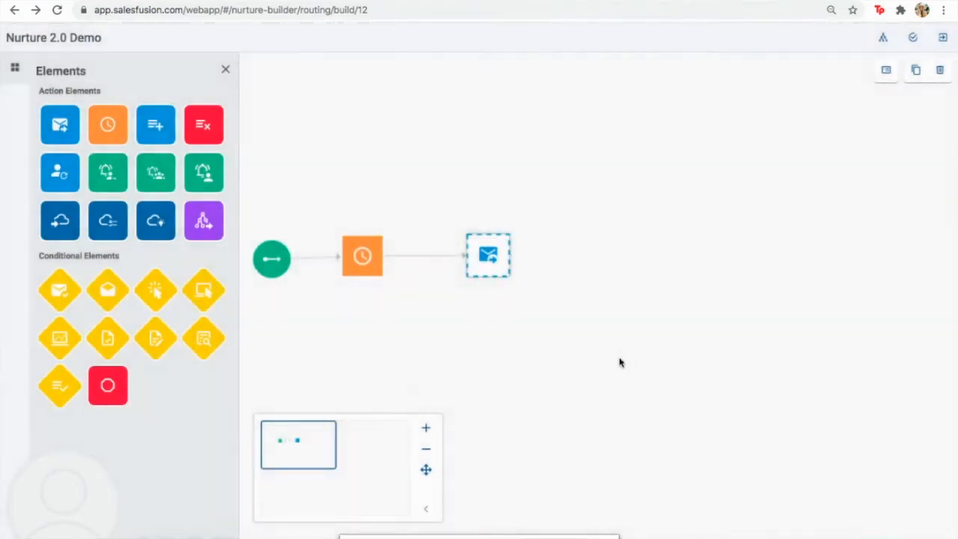
Place an Email Delivered condition on the canvas right of the email step
{"action": "mouse_move", "coordinate": [270, 262]}
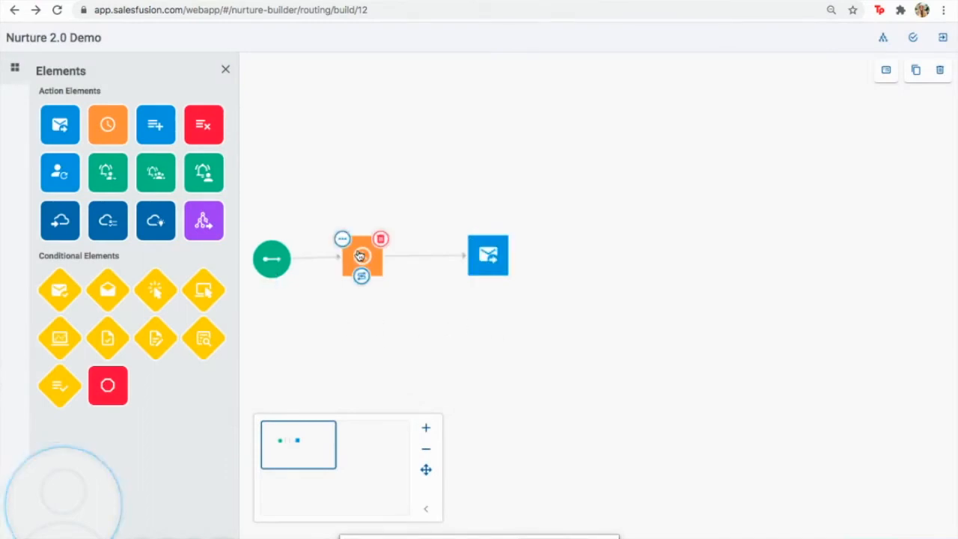
{"action": "mouse_move", "coordinate": [488, 257]}
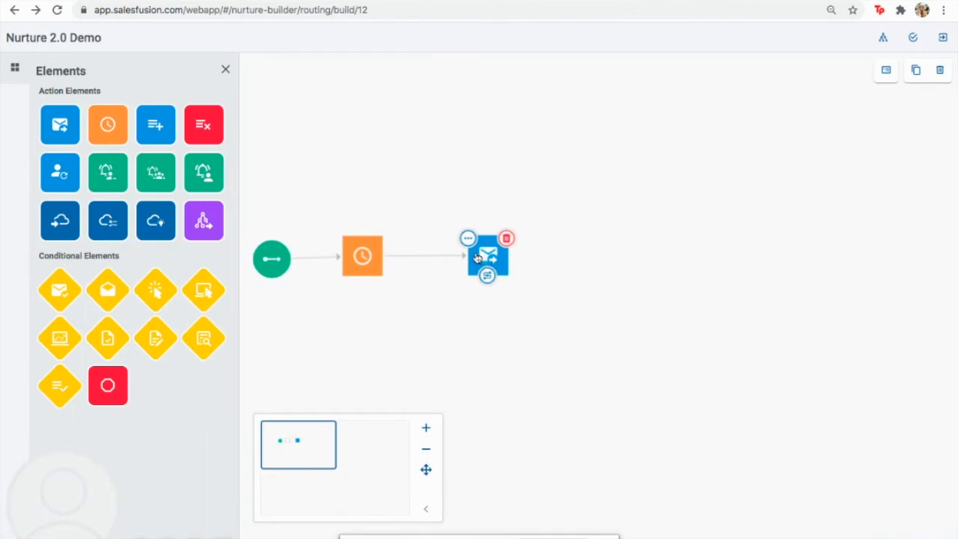
{"action": "left_click_drag", "start_coordinate": [49, 287], "coordinate": [605, 253]}
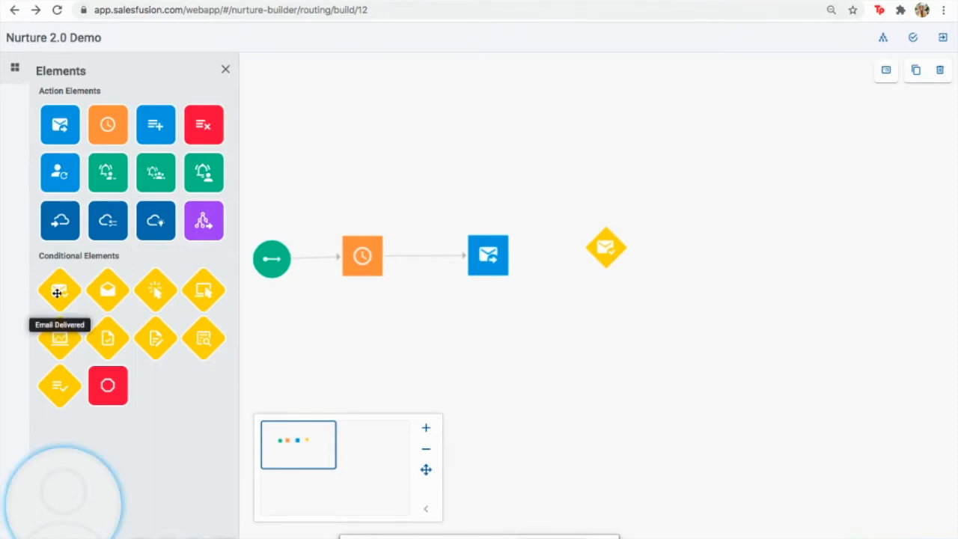
Connect Send Email to the Email Delivered condition and add End Nurture and Alert User elements
{"action": "mouse_move", "coordinate": [610, 252]}
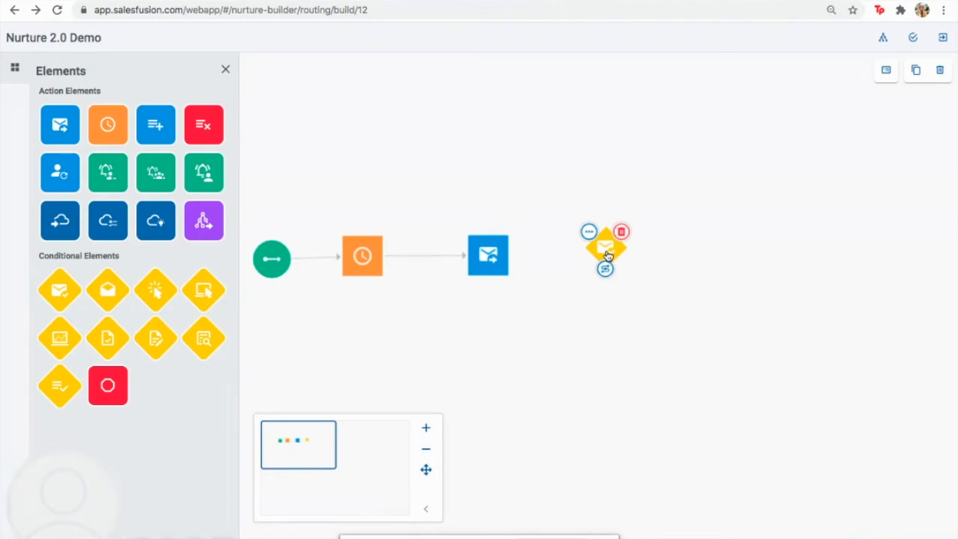
{"action": "mouse_move", "coordinate": [489, 274]}
{"action": "left_click_drag", "start_coordinate": [490, 276], "coordinate": [606, 259]}
{"action": "mouse_move", "coordinate": [605, 276]}
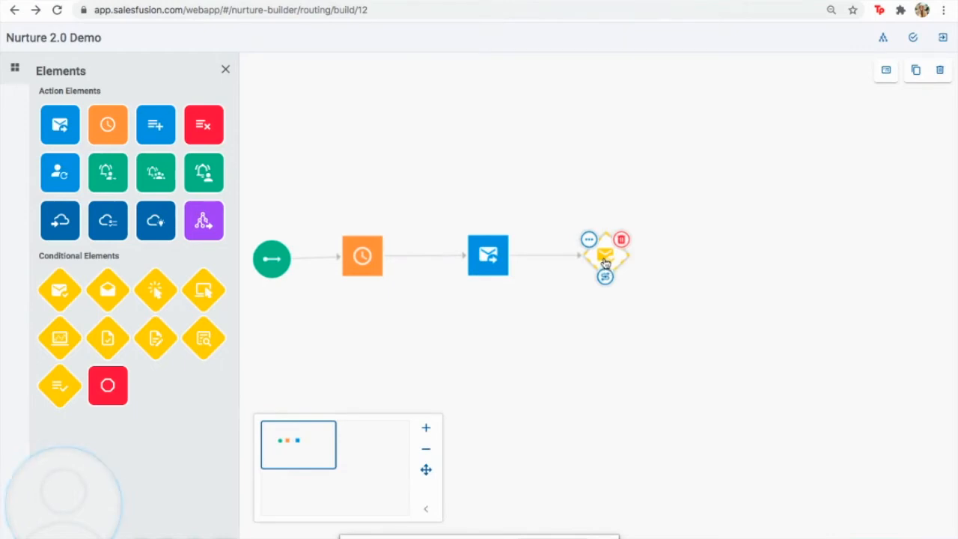
{"action": "left_click_drag", "start_coordinate": [108, 385], "coordinate": [605, 85]}
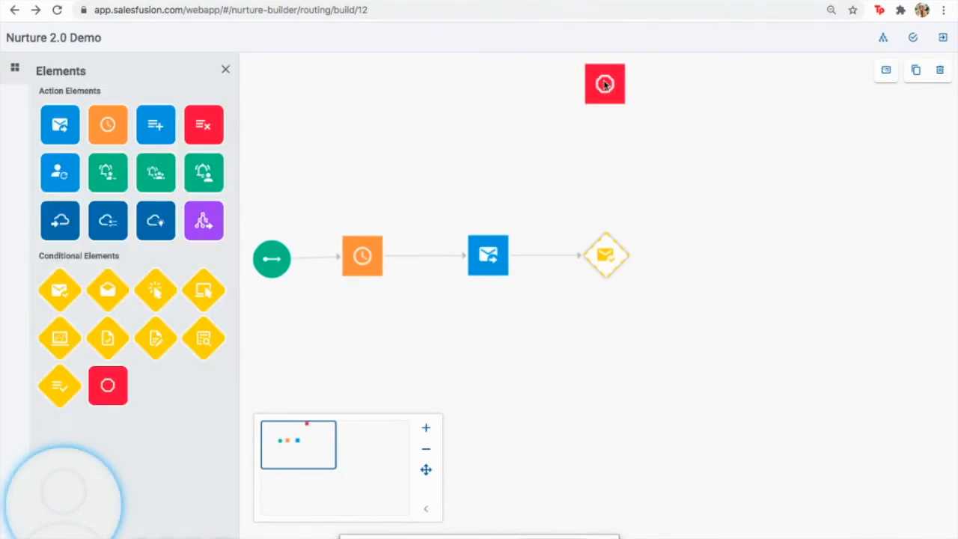
{"action": "left_click_drag", "start_coordinate": [104, 174], "coordinate": [611, 173]}
Wire the condition to Alert User and Alert User to End Nurture, then open Alert User's settings
{"action": "mouse_move", "coordinate": [610, 176]}
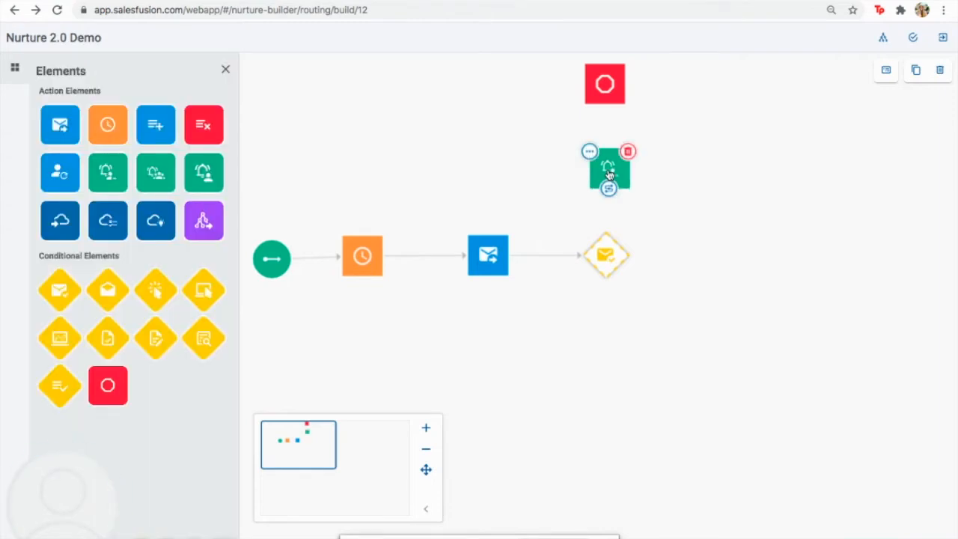
{"action": "mouse_move", "coordinate": [607, 255]}
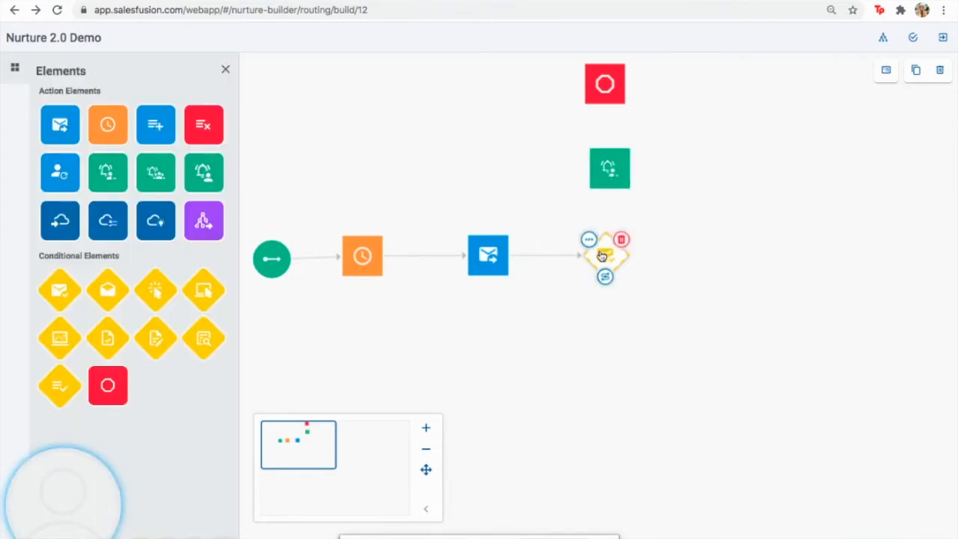
{"action": "left_click", "coordinate": [605, 278]}
{"action": "left_click_drag", "start_coordinate": [621, 301], "coordinate": [610, 192]}
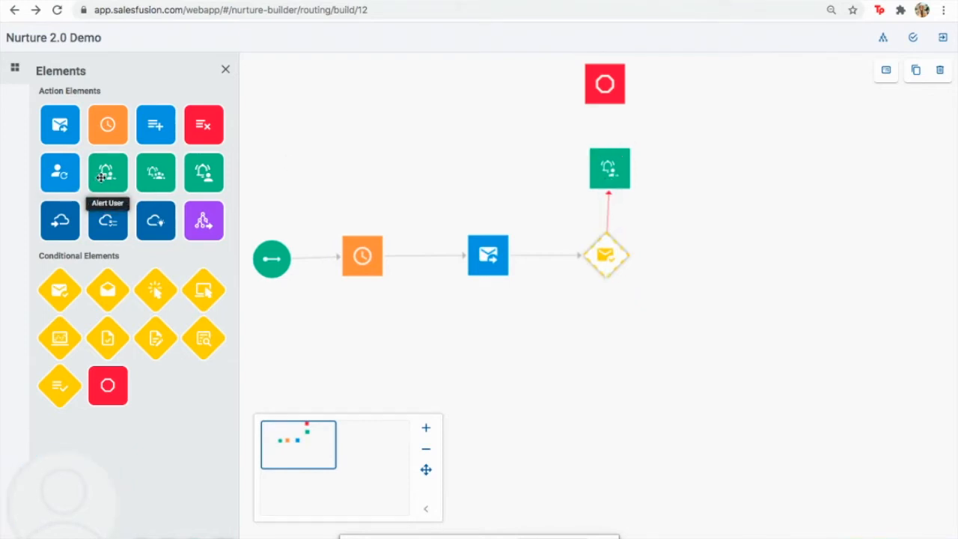
{"action": "left_click_drag", "start_coordinate": [608, 191], "coordinate": [623, 87]}
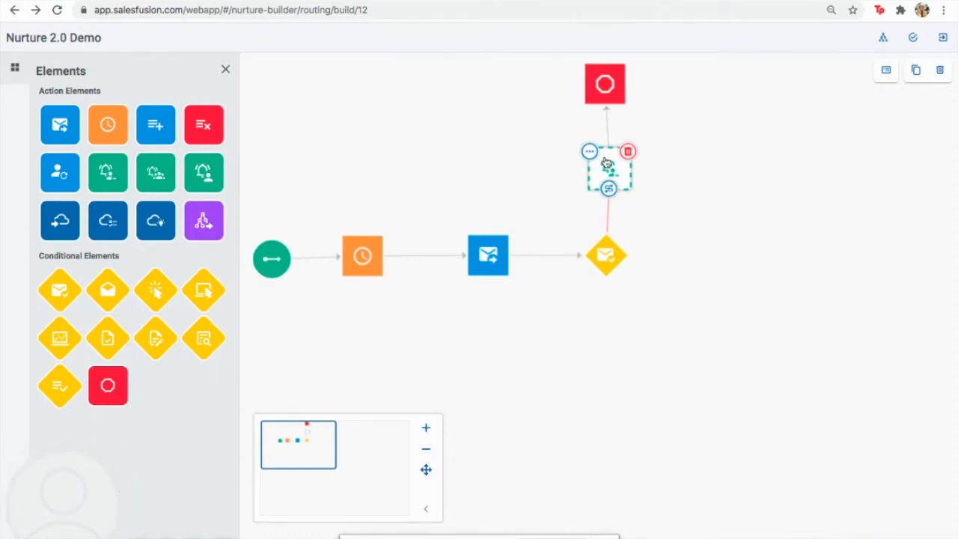
{"action": "left_click", "coordinate": [590, 152]}
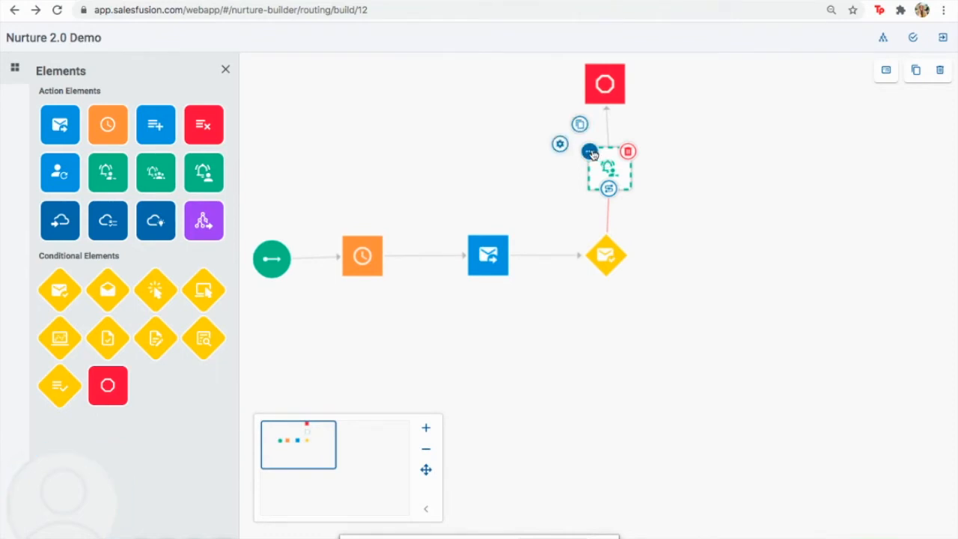
{"action": "left_click", "coordinate": [560, 145]}
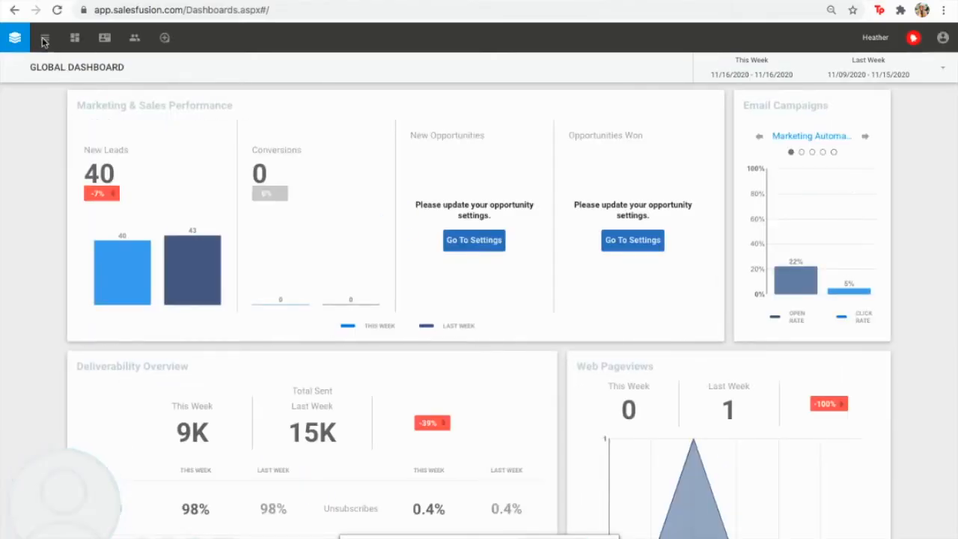
Create a new email campaign 'Activity Alert for Nurture 2.0 Demo' in the Customer Marketing folder
{"action": "left_click", "coordinate": [45, 38]}
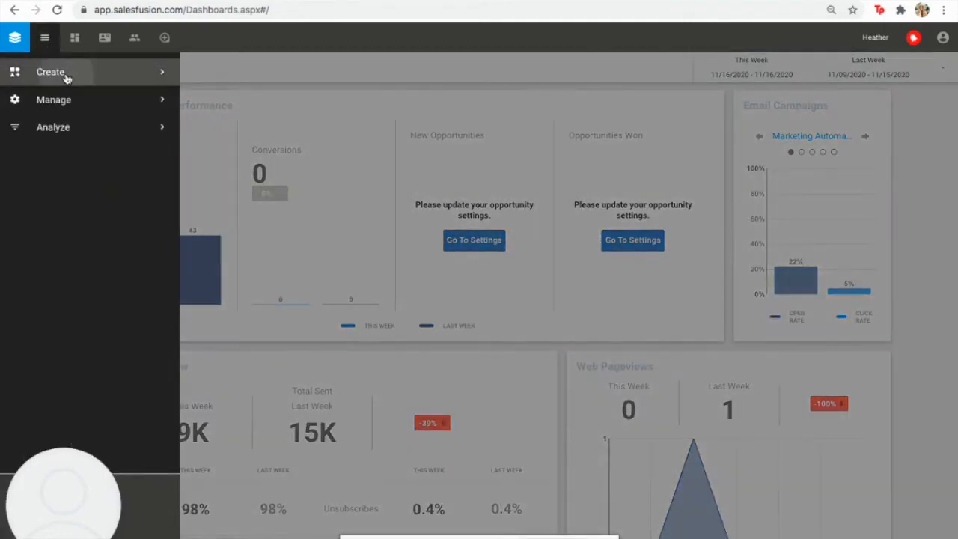
{"action": "left_click", "coordinate": [64, 75]}
{"action": "left_click", "coordinate": [160, 154]}
{"action": "left_click", "coordinate": [124, 100]}
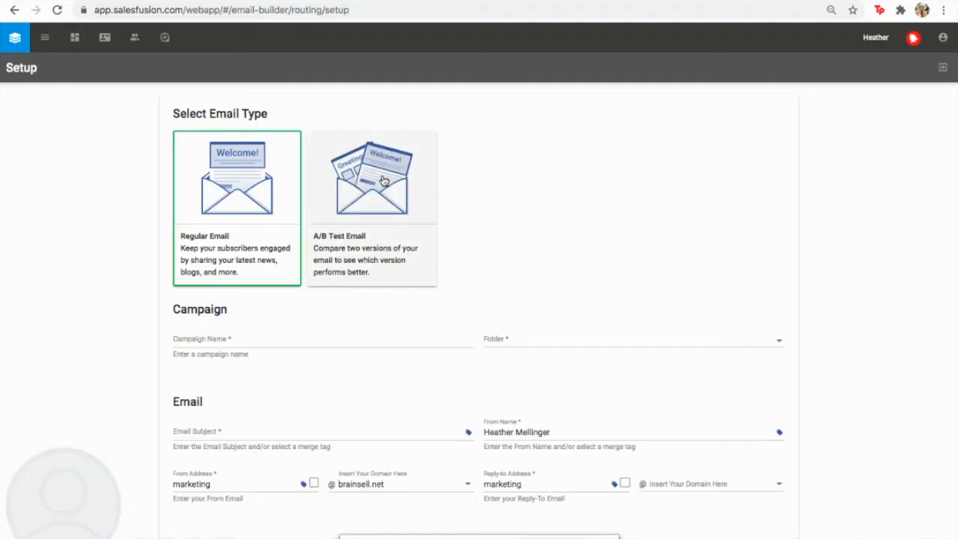
{"action": "left_click", "coordinate": [268, 341]}
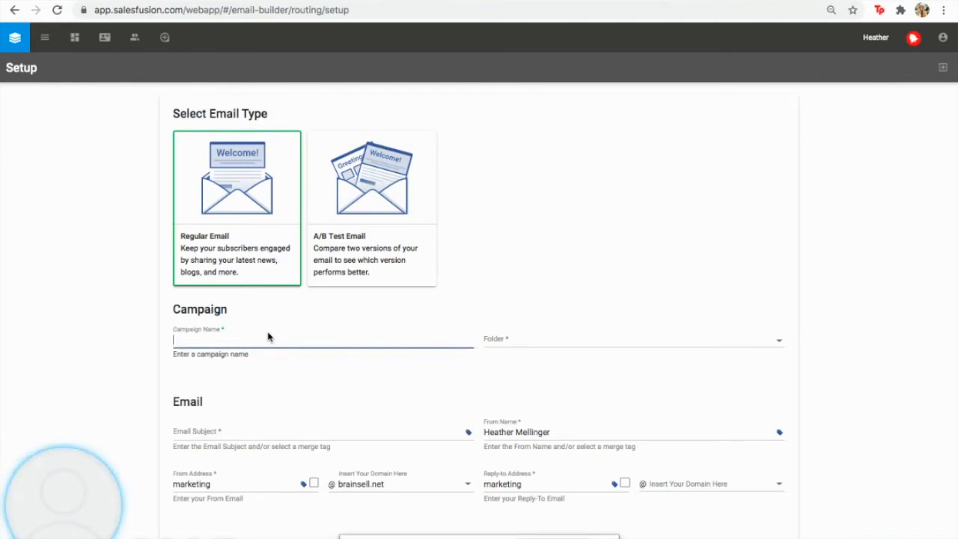
{"action": "type", "text": "Activity Alert for "}
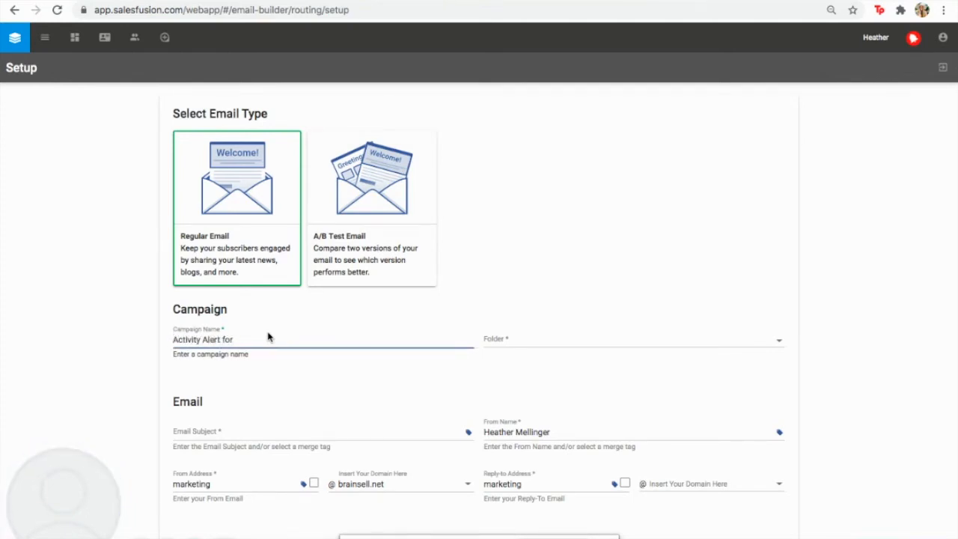
{"action": "type", "text": "Nurture 2.0 Demo"}
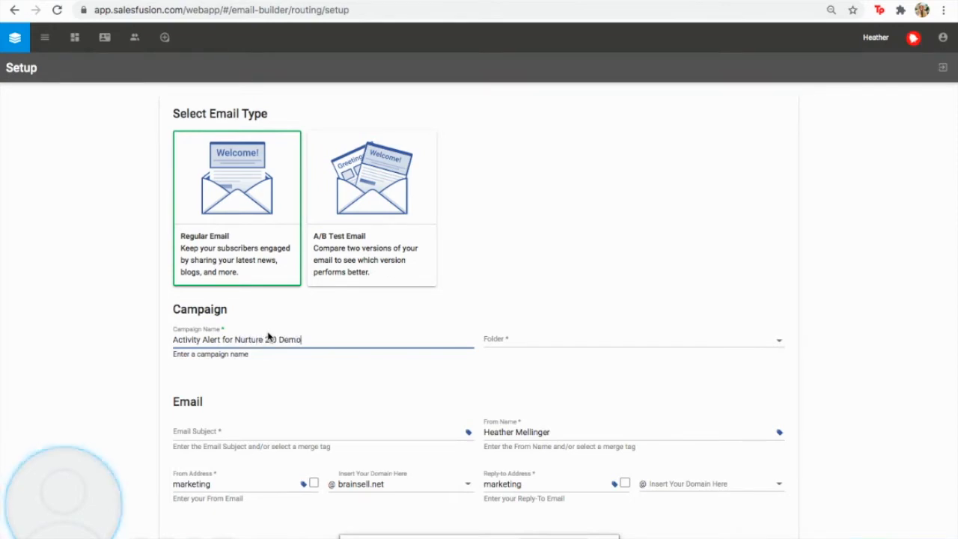
{"action": "left_click", "coordinate": [499, 337]}
{"action": "scroll", "coordinate": [497, 334], "scroll_direction": "down", "scroll_amount": 5}
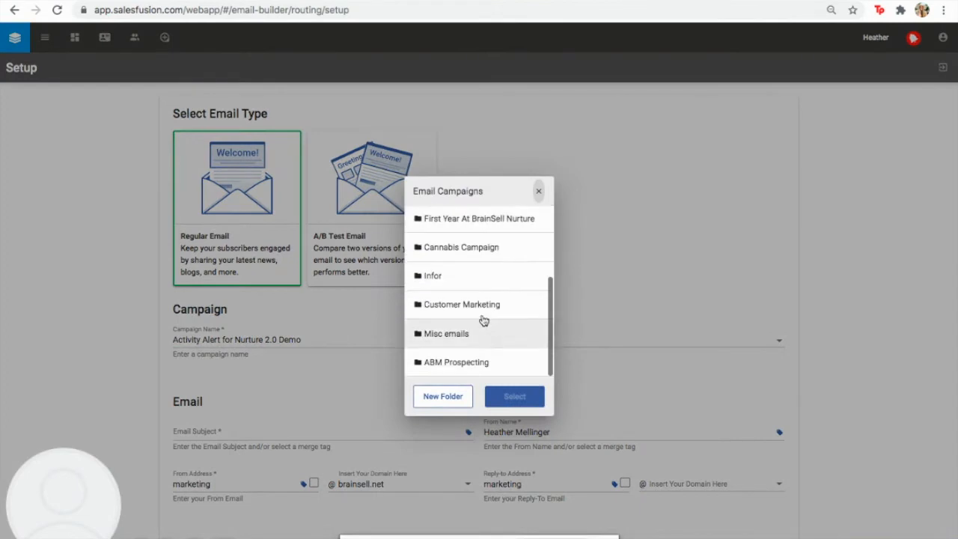
{"action": "left_click", "coordinate": [507, 393]}
{"action": "scroll", "coordinate": [85, 330], "scroll_direction": "down", "scroll_amount": 3}
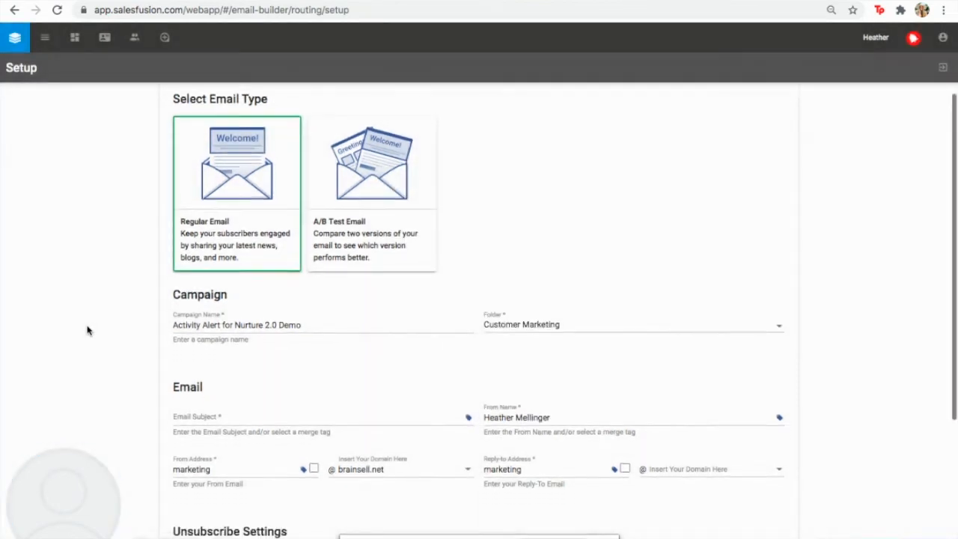
Set the email subject to 'Invalid Email for Prospect'
{"action": "left_click", "coordinate": [195, 337]}
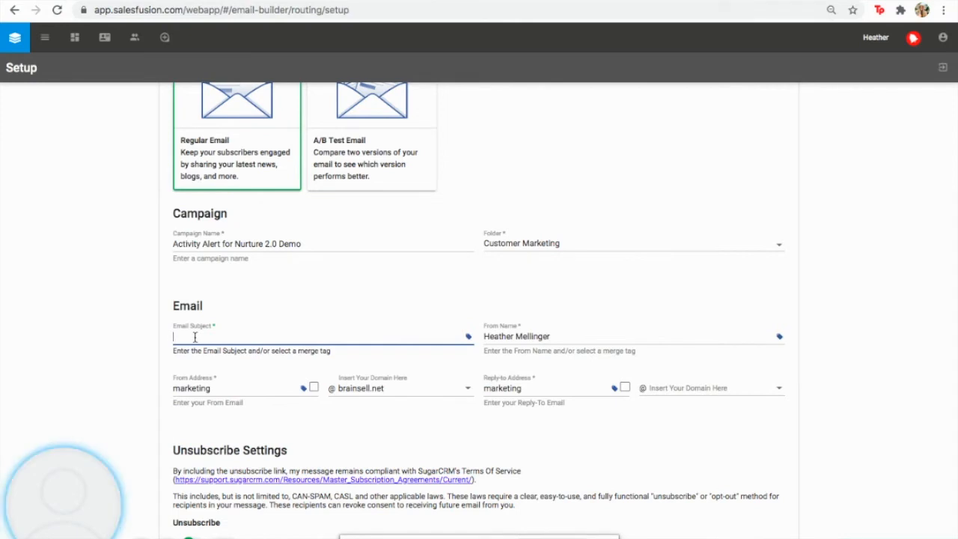
{"action": "type", "text": "Inv"}
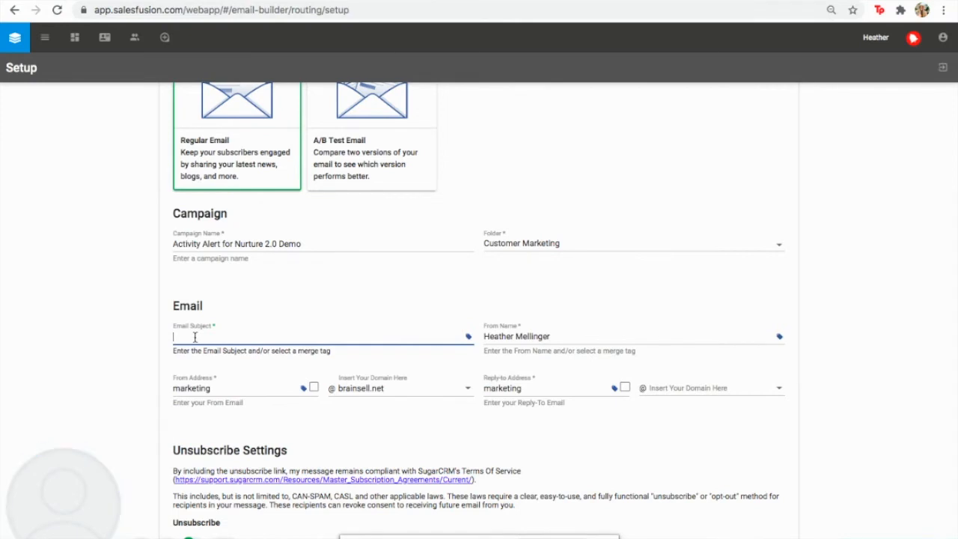
{"action": "type", "text": "alid Em"}
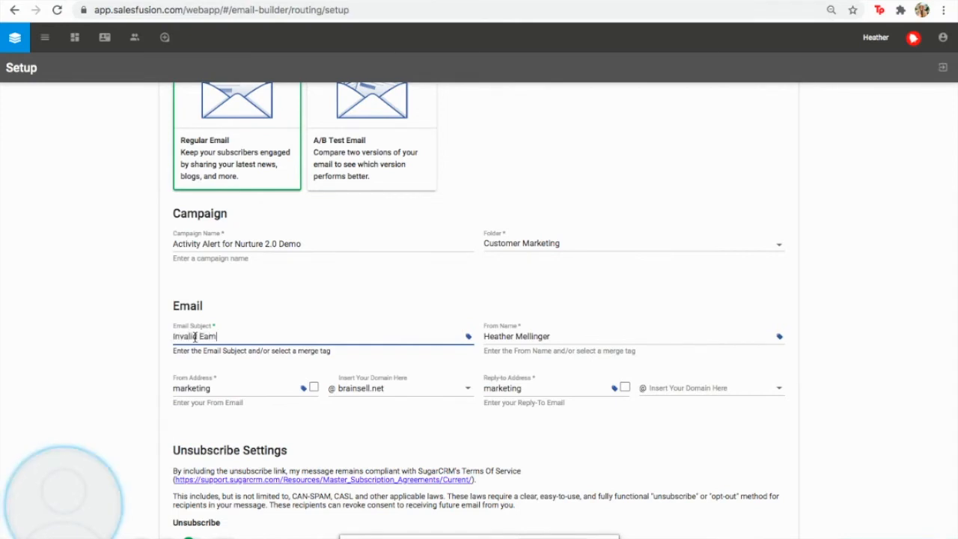
{"action": "type", "text": "ail for Pr"}
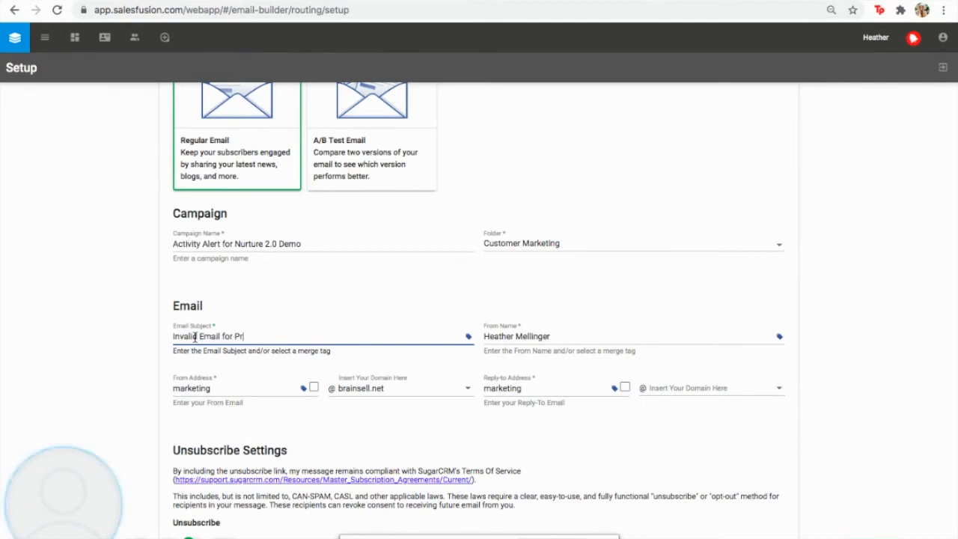
{"action": "type", "text": "ospect"}
{"action": "left_click", "coordinate": [452, 292]}
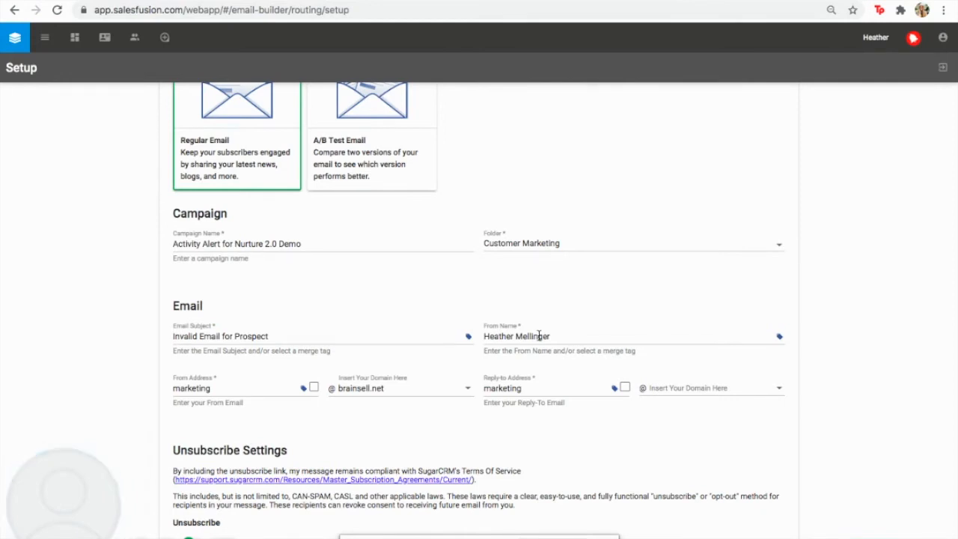
Use the sender's brainsell.net username for the from and reply-to addresses, then continue
{"action": "double_click", "coordinate": [220, 400]}
{"action": "left_click", "coordinate": [219, 399]}
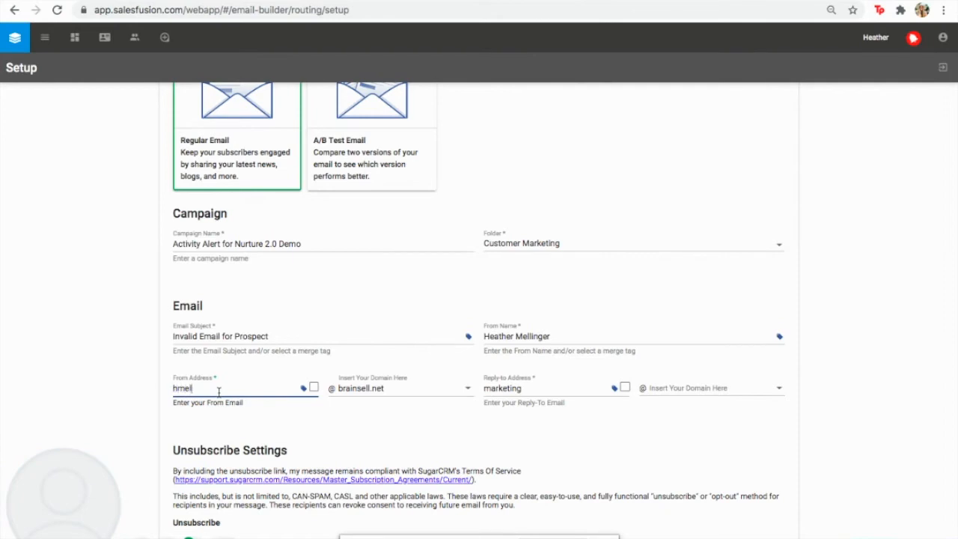
{"action": "double_click", "coordinate": [521, 386]}
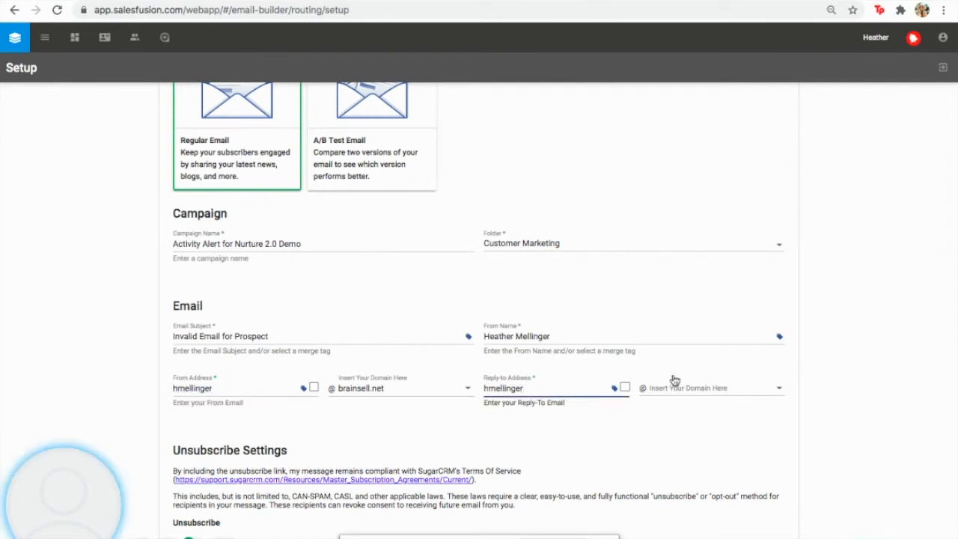
{"action": "left_click", "coordinate": [676, 389]}
{"action": "left_click", "coordinate": [670, 389]}
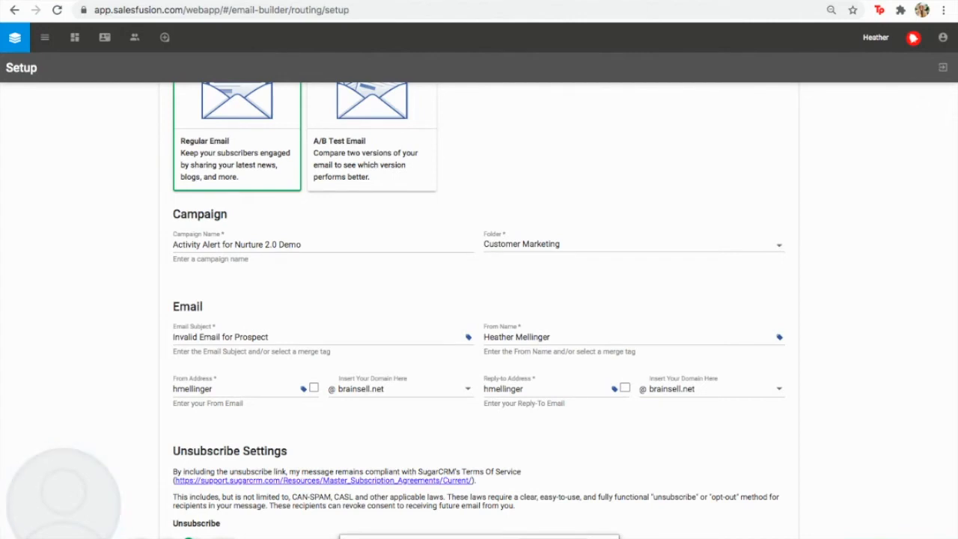
{"action": "left_click", "coordinate": [927, 533]}
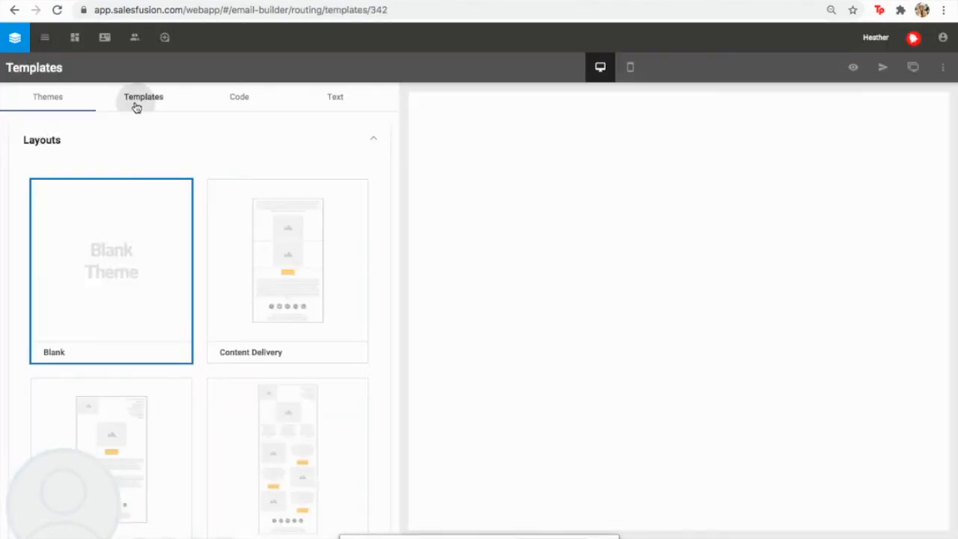
Open the Invalid Email Nurture 2.0 Demo Alert template for editing
{"action": "left_click", "coordinate": [137, 101]}
{"action": "left_click", "coordinate": [146, 239]}
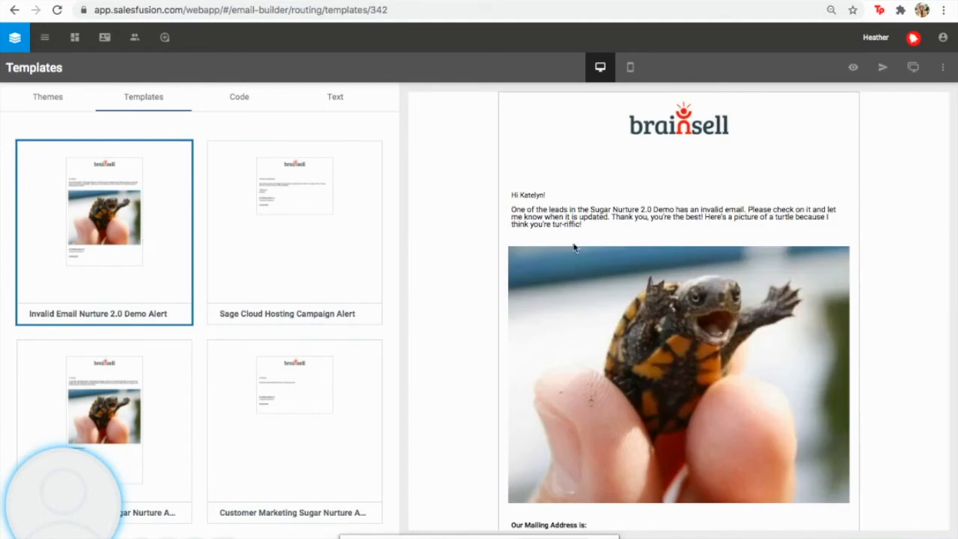
{"action": "left_click", "coordinate": [927, 533]}
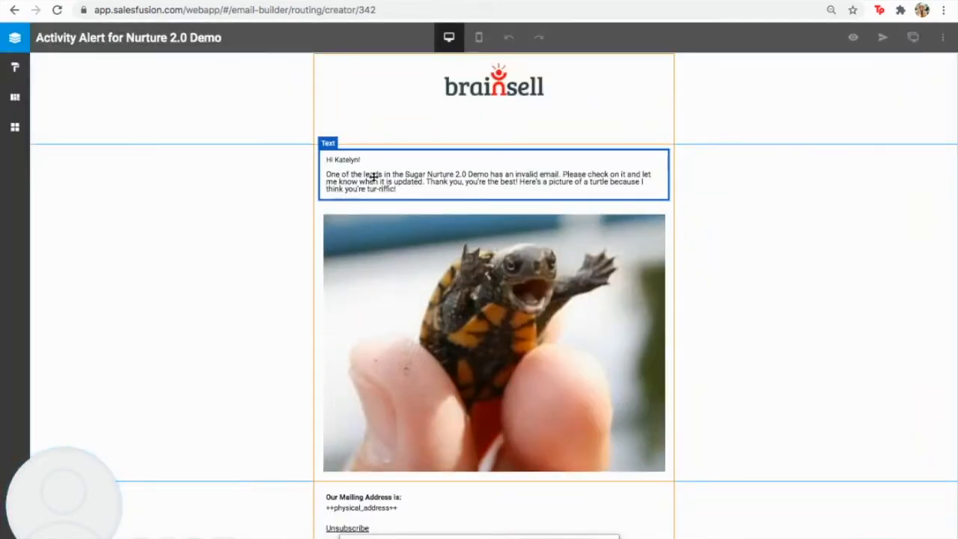
Reword the message to 'One of the emails in the Nurture 2.0 Demo is invalid. Please update and let me know when it's ready.'
{"action": "left_click", "coordinate": [373, 177]}
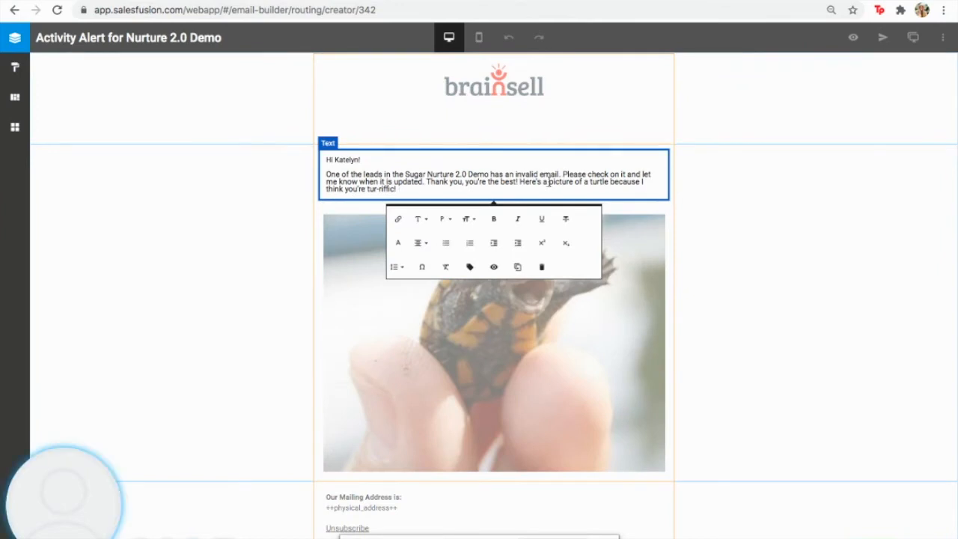
{"action": "left_click", "coordinate": [424, 183]}
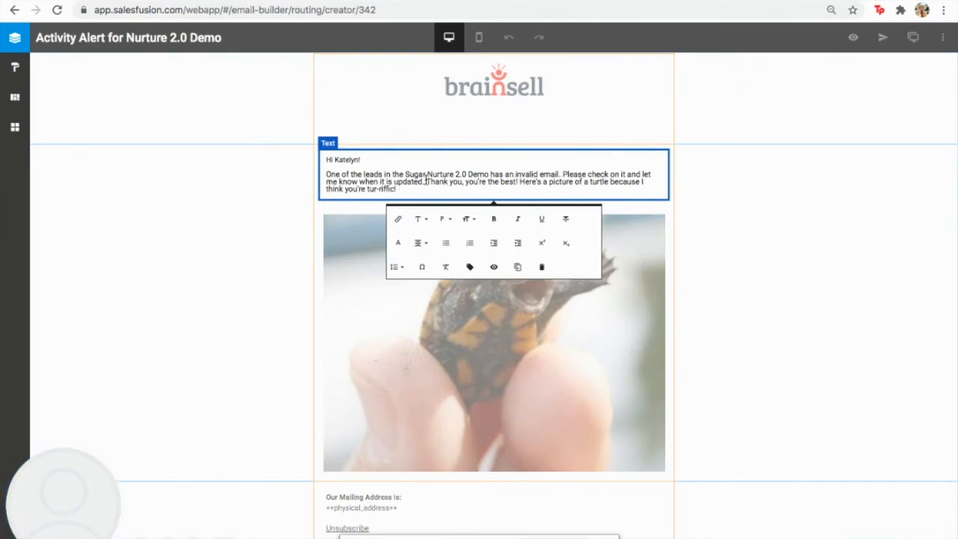
{"action": "left_click_drag", "start_coordinate": [425, 181], "coordinate": [312, 168]}
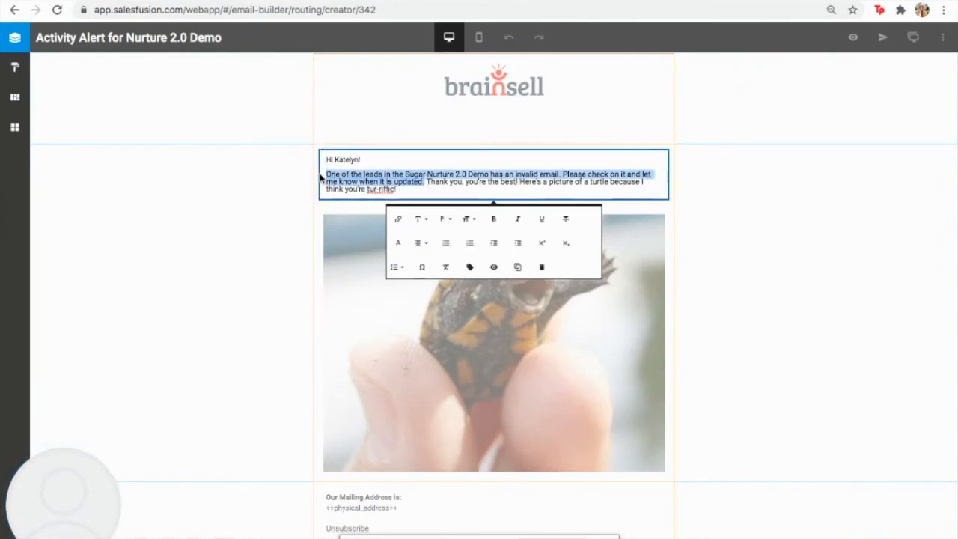
{"action": "type", "text": "One of "}
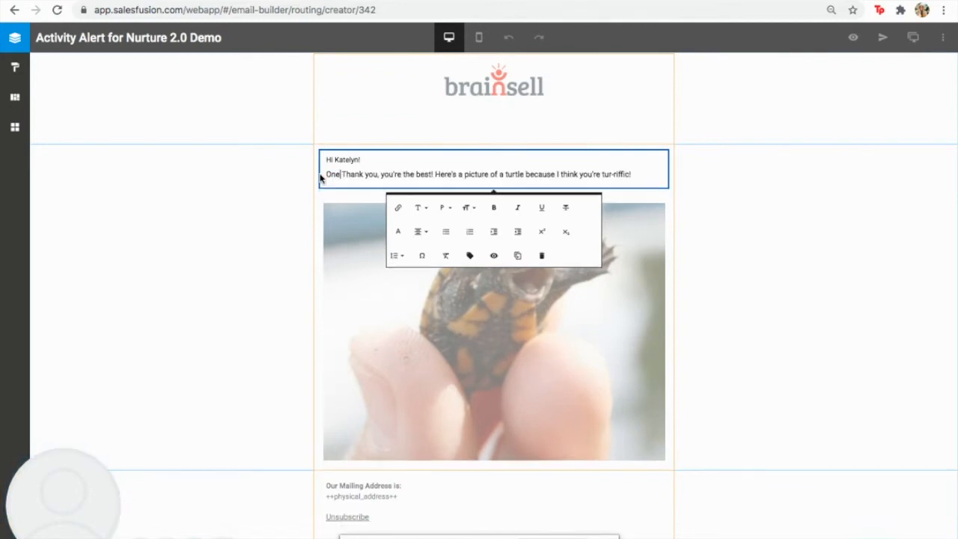
{"action": "type", "text": "the emails "}
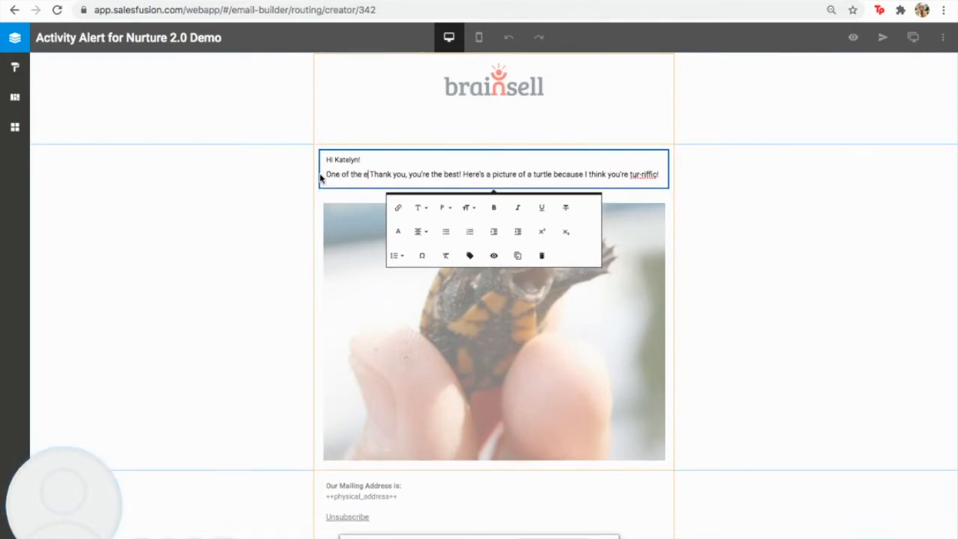
{"action": "type", "text": "in the Nurtur"}
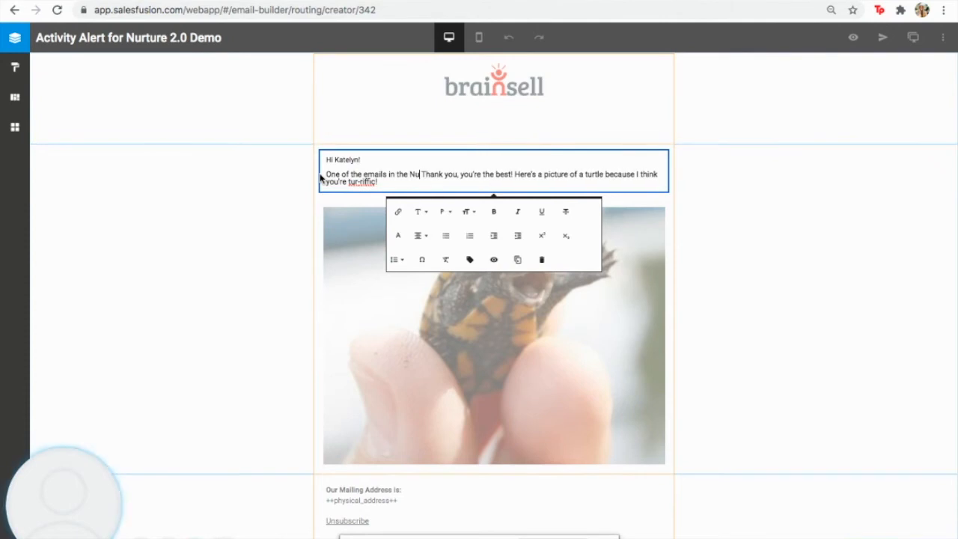
{"action": "type", "text": "e 2.0 Demo is "}
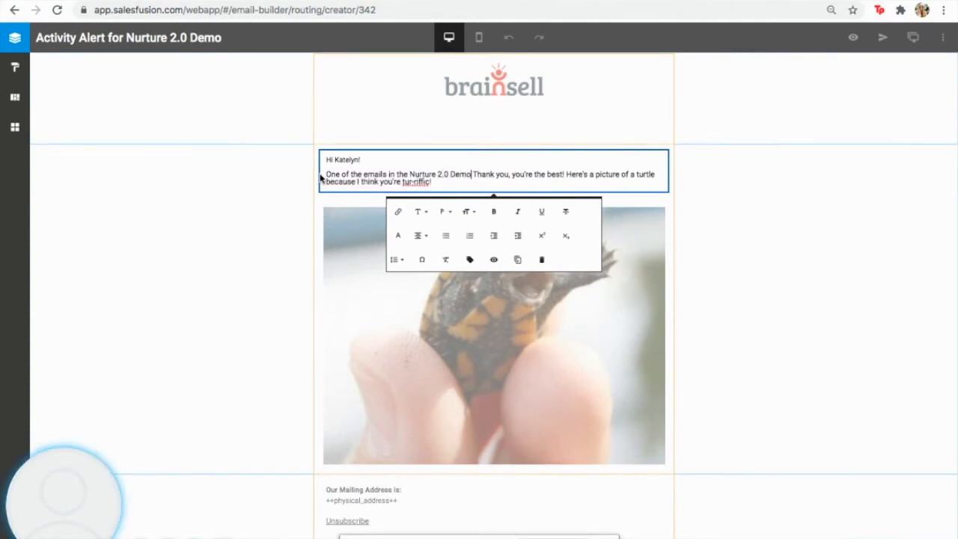
{"action": "type", "text": "invalid. Please"}
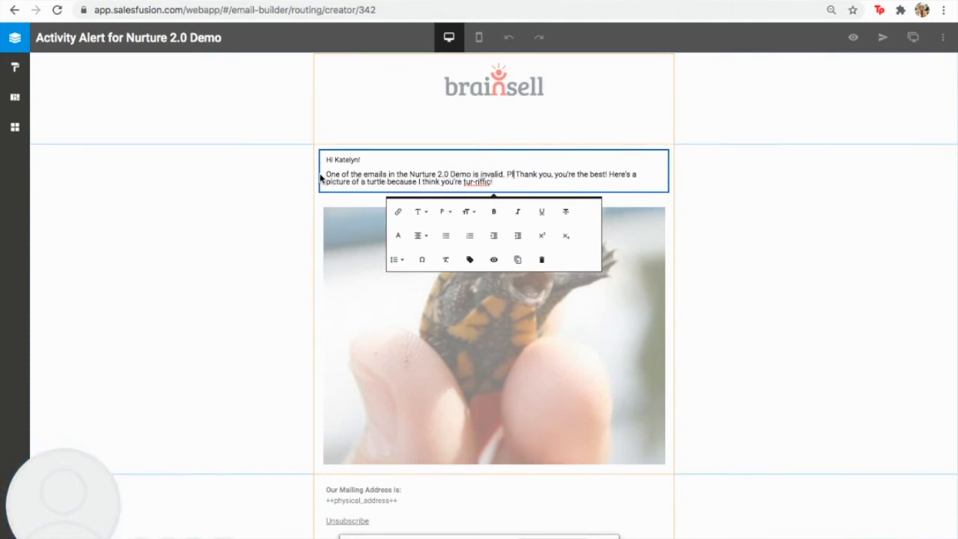
{"action": "type", "text": " update and let em"}
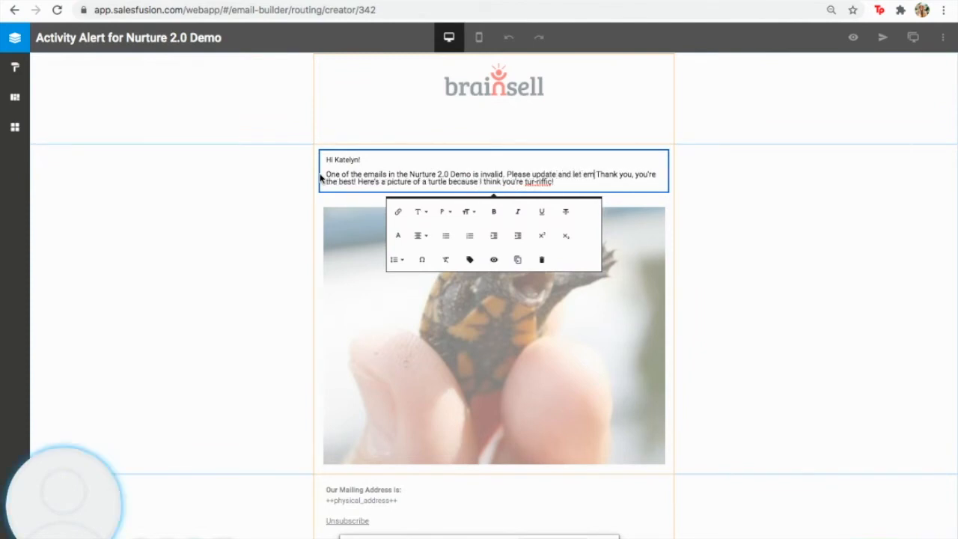
{"action": "key", "text": "BackSpace"}
{"action": "type", "text": "me kno"}
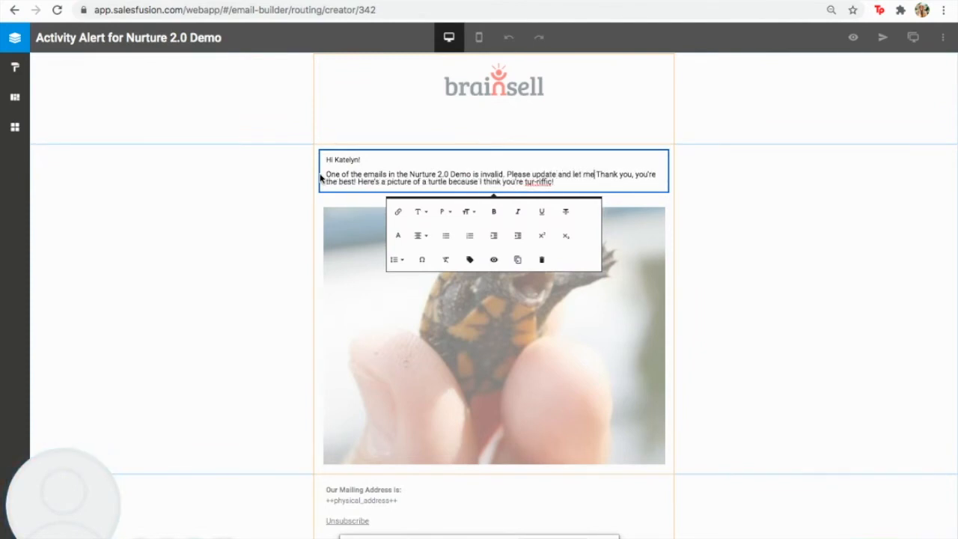
{"action": "type", "text": "w when it's rea"}
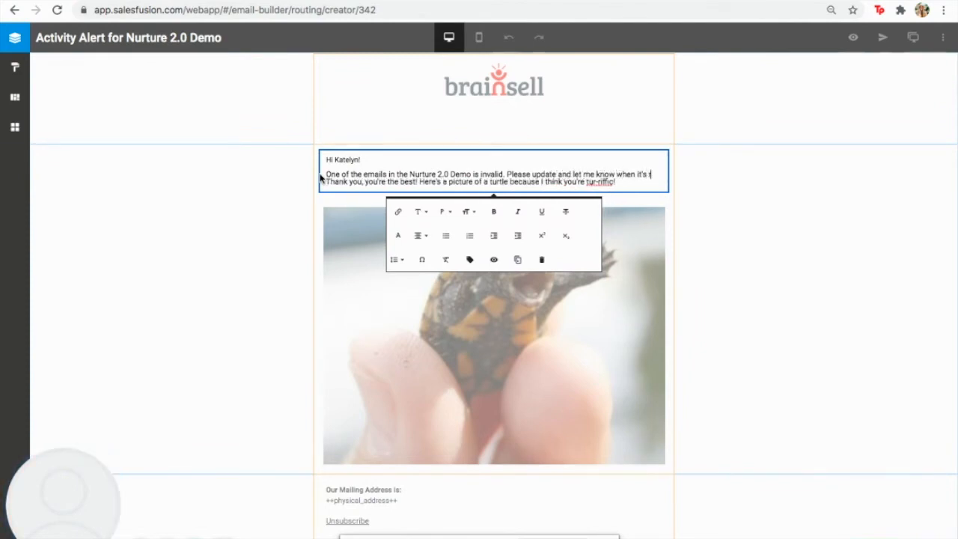
{"action": "type", "text": "dy."}
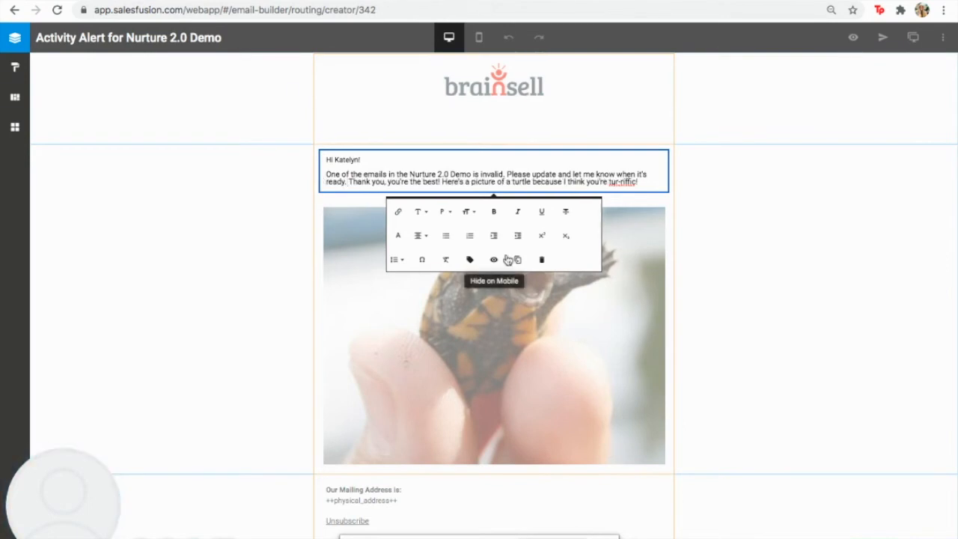
{"action": "left_click", "coordinate": [735, 270]}
Delete the duplicate mailing-address row, leaving one footer
{"action": "scroll", "coordinate": [735, 271], "scroll_direction": "down", "scroll_amount": 2}
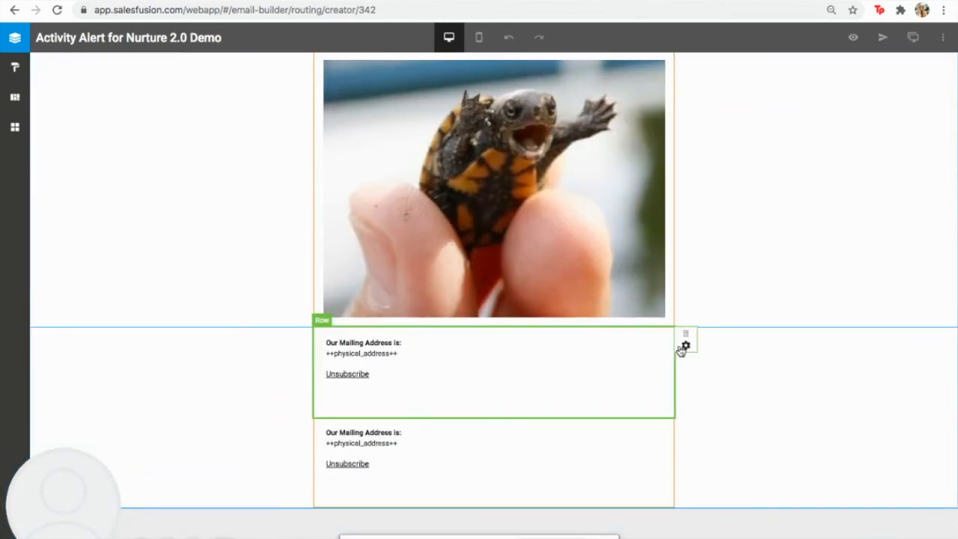
{"action": "left_click", "coordinate": [680, 347]}
{"action": "left_click", "coordinate": [565, 442]}
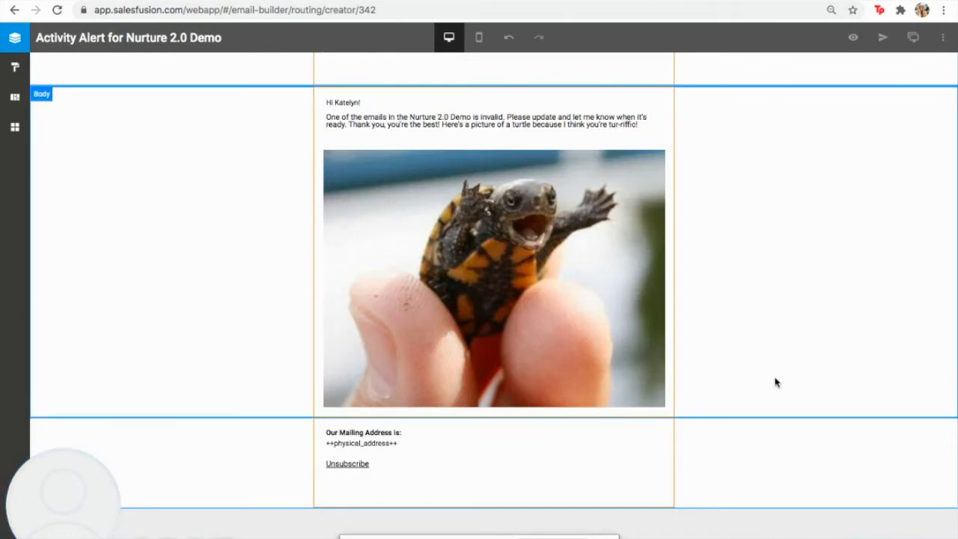
{"action": "left_click", "coordinate": [745, 470]}
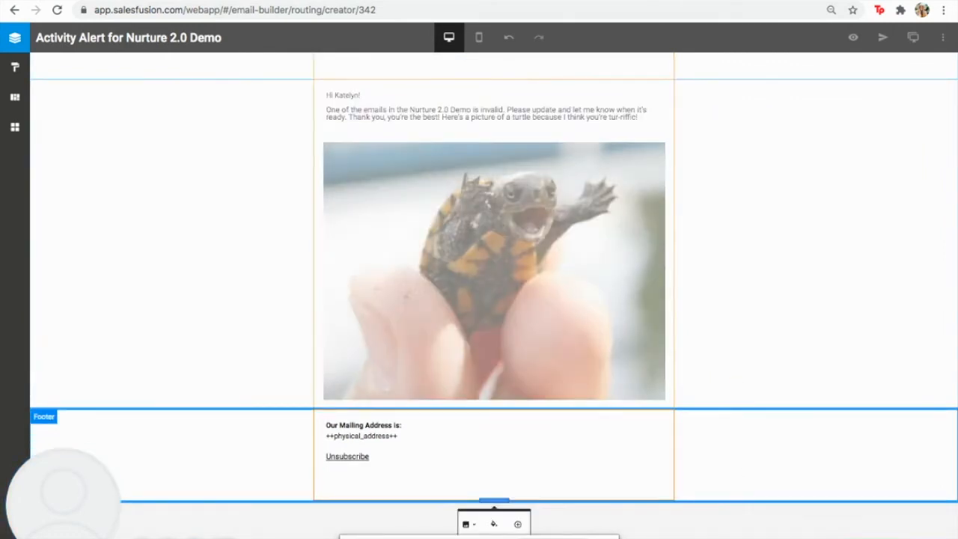
{"action": "left_click", "coordinate": [757, 522]}
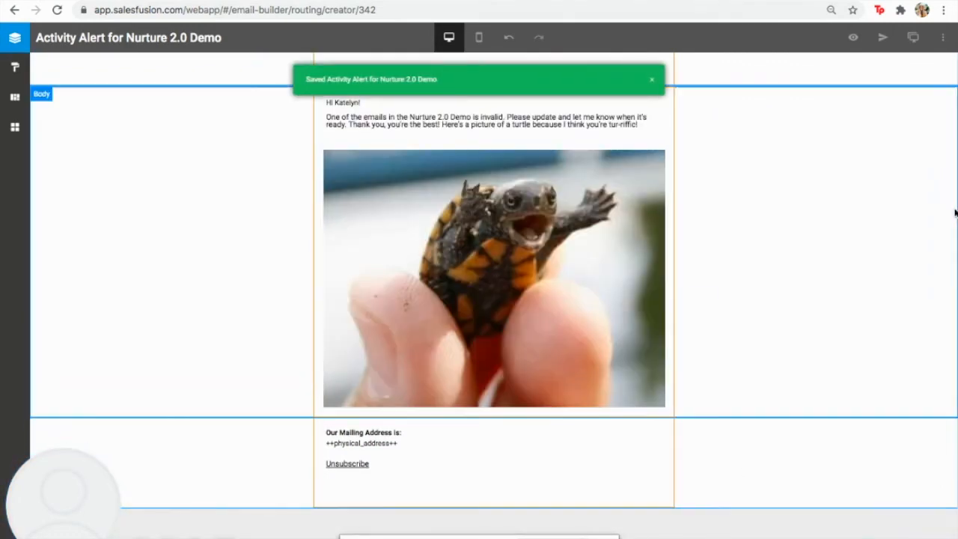
Save the email as an alert template named 'Invalid Email Activity Alert Nurture 2.0 Demo'
{"action": "left_click", "coordinate": [944, 39]}
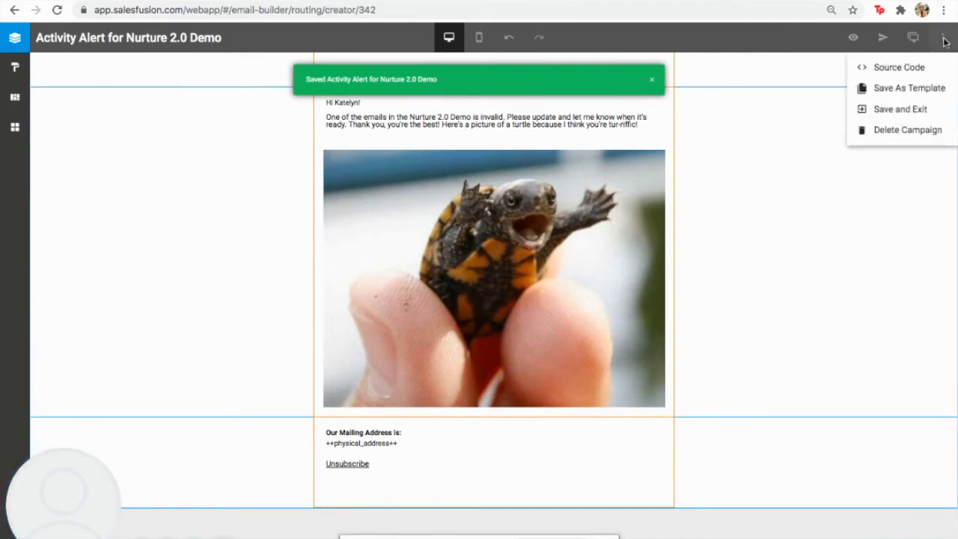
{"action": "left_click", "coordinate": [904, 90]}
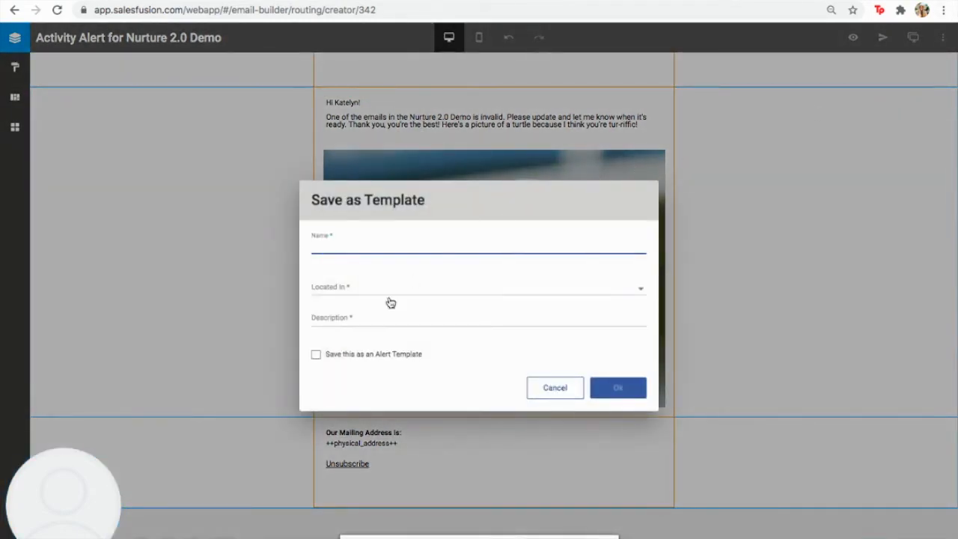
{"action": "left_click", "coordinate": [315, 355]}
{"action": "left_click", "coordinate": [345, 245]}
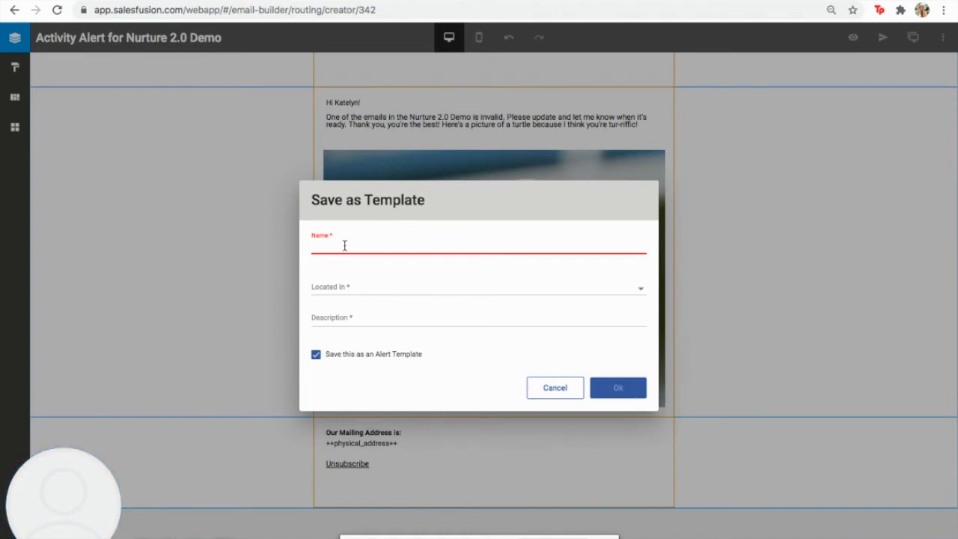
{"action": "type", "text": "id Email Activity Alert Nurture 2.0"}
{"action": "type", "text": "Demo"}
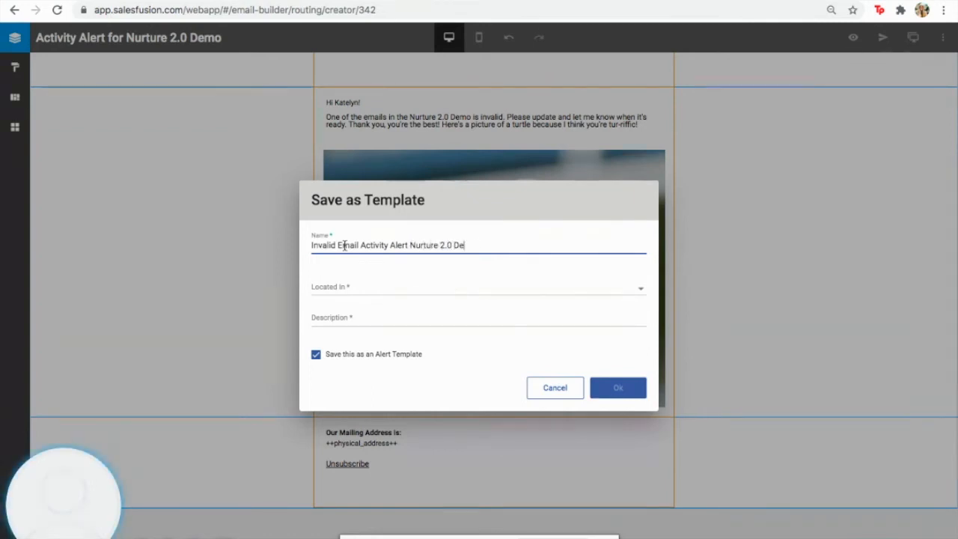
File the template in Customer Marketing with description 'There is an invalid email', save, and return to the nurture
{"action": "left_click", "coordinate": [349, 290]}
{"action": "scroll", "coordinate": [441, 315], "scroll_direction": "down", "scroll_amount": 3}
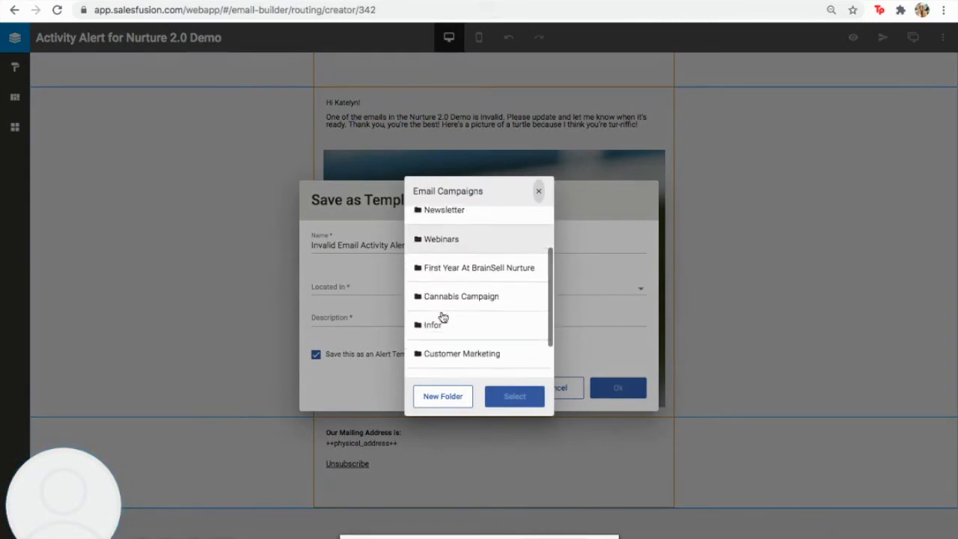
{"action": "left_click", "coordinate": [441, 337]}
{"action": "left_click", "coordinate": [507, 397]}
{"action": "left_click", "coordinate": [434, 317]}
{"action": "type", "text": "There is"}
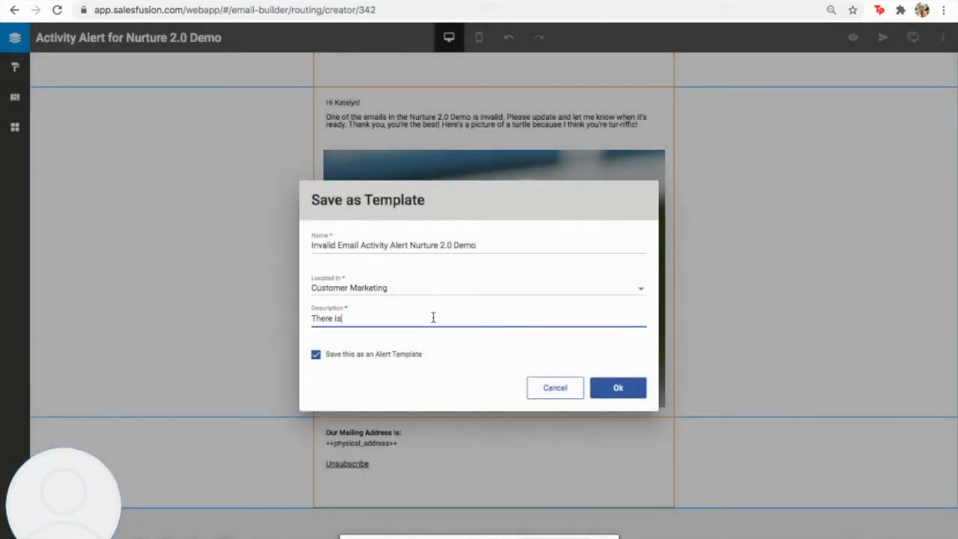
{"action": "type", "text": " an invalid email"}
{"action": "left_click", "coordinate": [645, 397]}
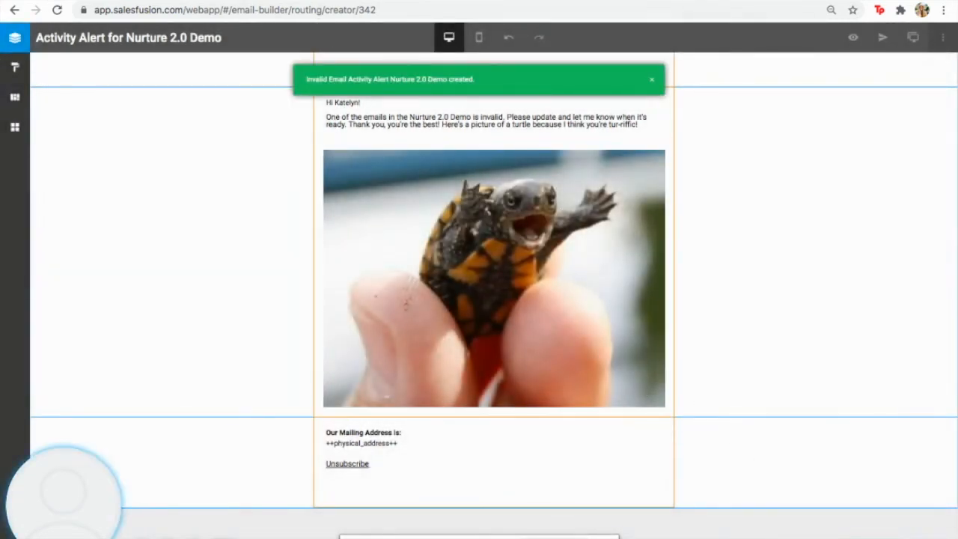
{"action": "left_click", "coordinate": [118, 0]}
{"action": "left_click", "coordinate": [567, 177]}
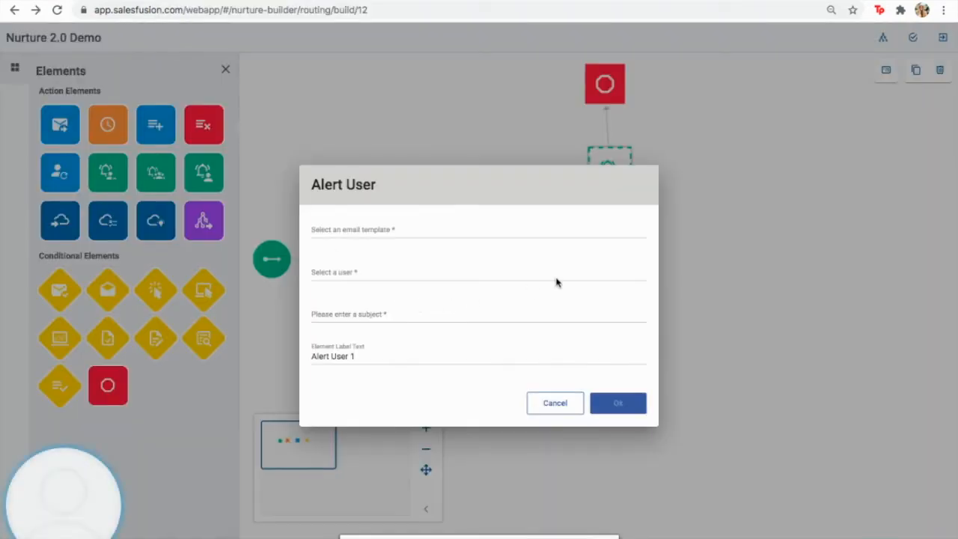
Give the Alert User step the Invalid Email Activity Alert Nurture 2.0 Demo template
{"action": "left_click", "coordinate": [552, 403]}
{"action": "mouse_move", "coordinate": [589, 151]}
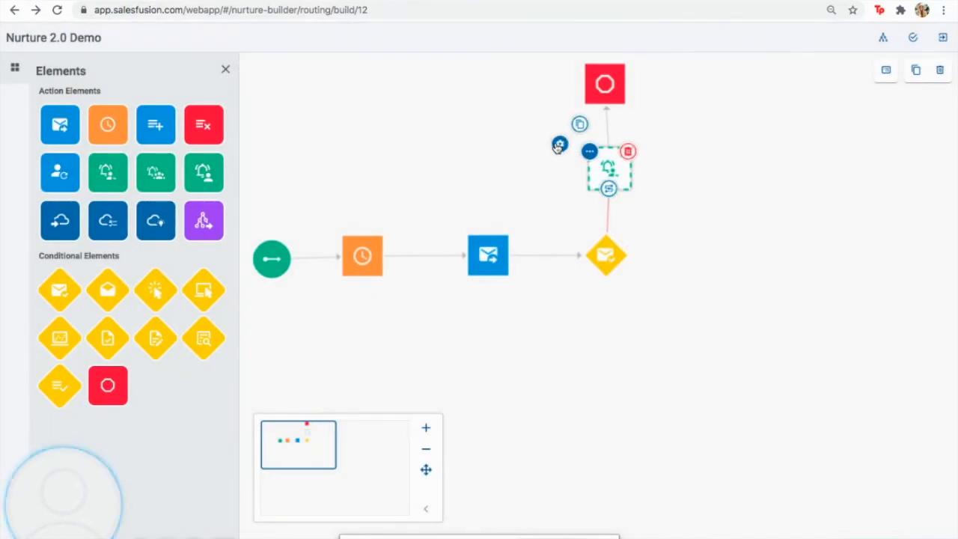
{"action": "left_click", "coordinate": [560, 145]}
{"action": "left_click", "coordinate": [396, 229]}
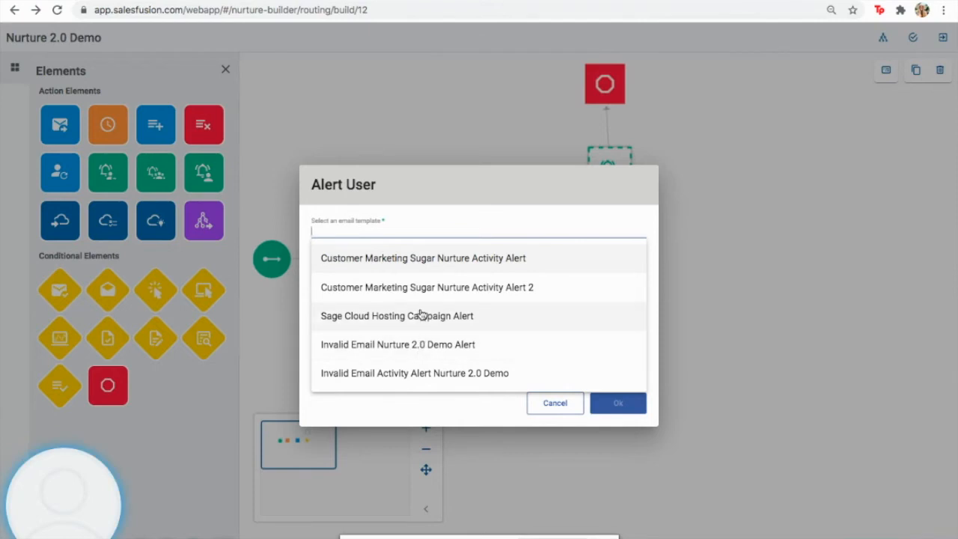
{"action": "left_click", "coordinate": [419, 381]}
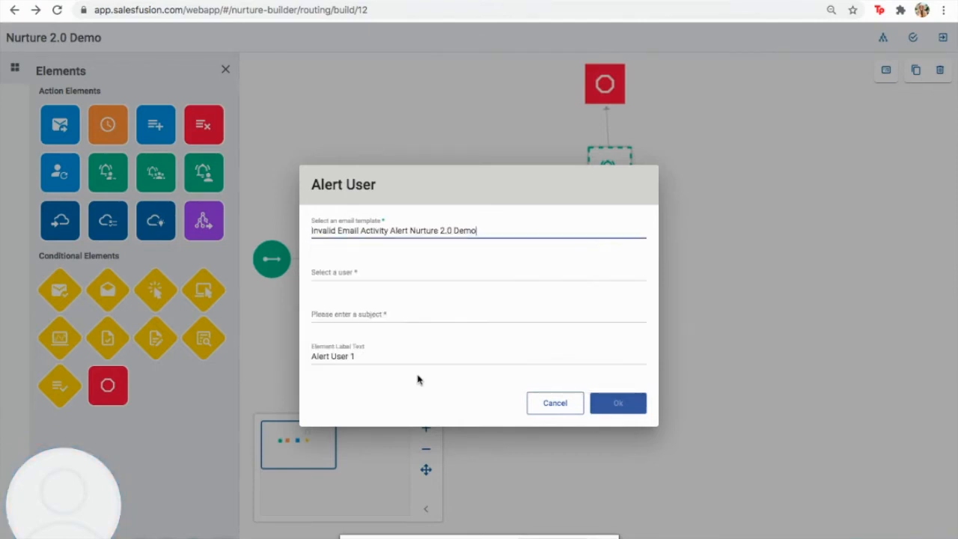
Choose the recipient user, enter the alert subject and save the step
{"action": "left_click", "coordinate": [407, 273]}
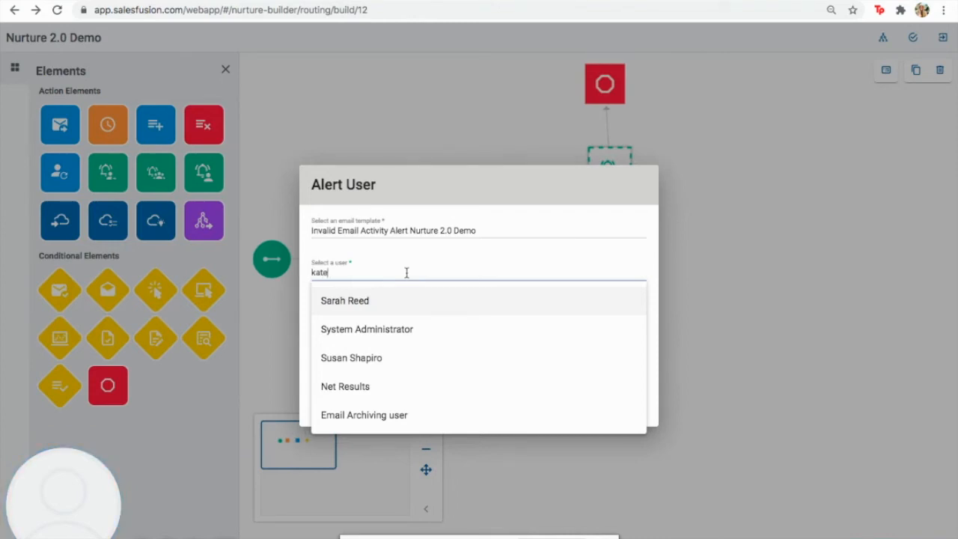
{"action": "left_click", "coordinate": [384, 329]}
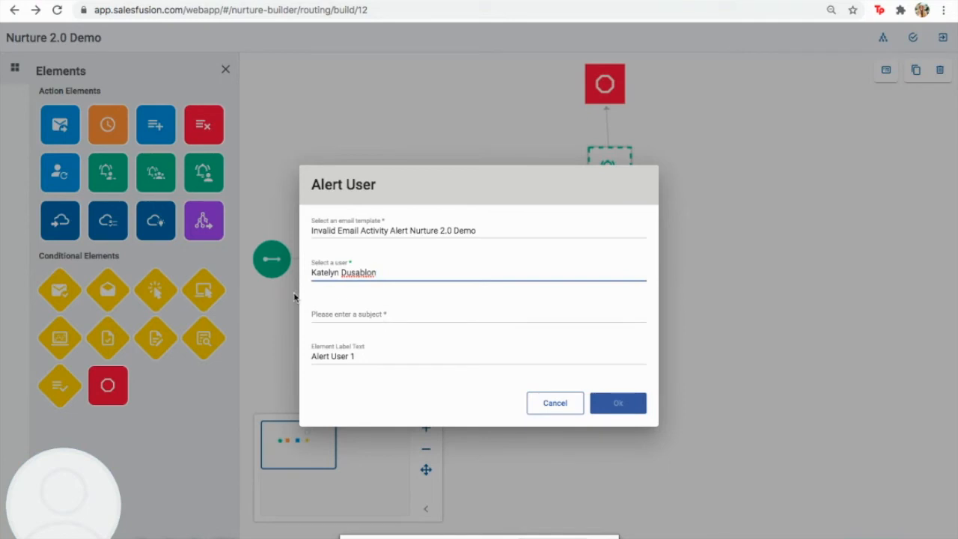
{"action": "left_click", "coordinate": [328, 315]}
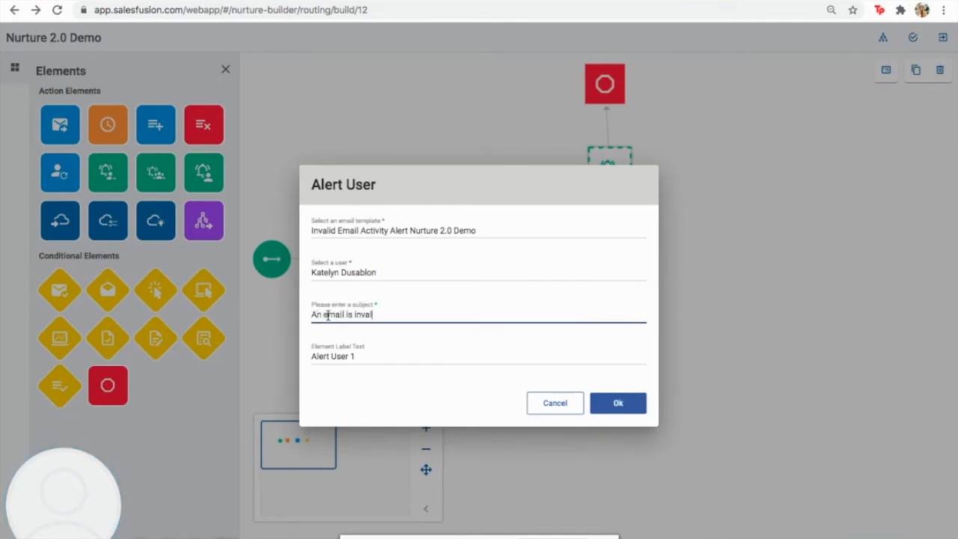
{"action": "left_click", "coordinate": [607, 404]}
{"action": "mouse_move", "coordinate": [604, 254]}
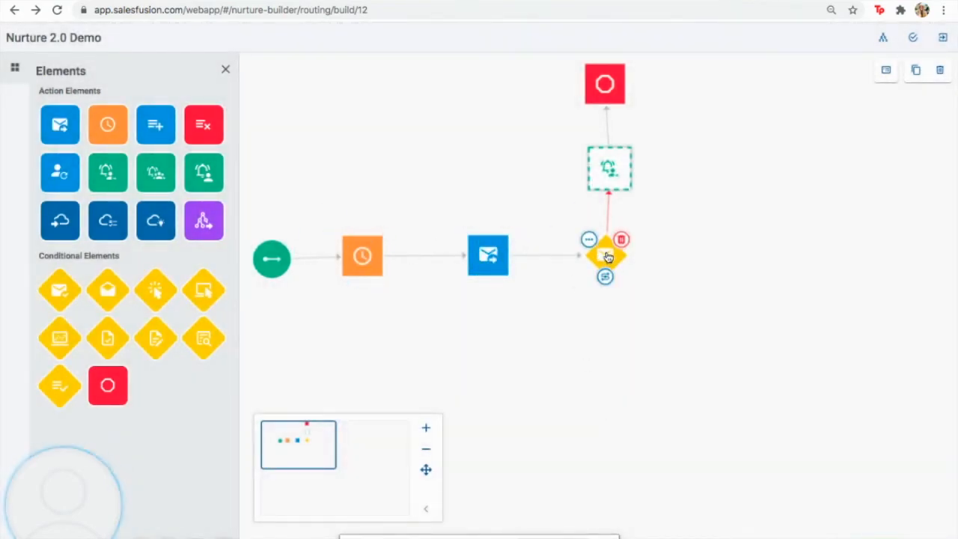
{"action": "mouse_move", "coordinate": [599, 174]}
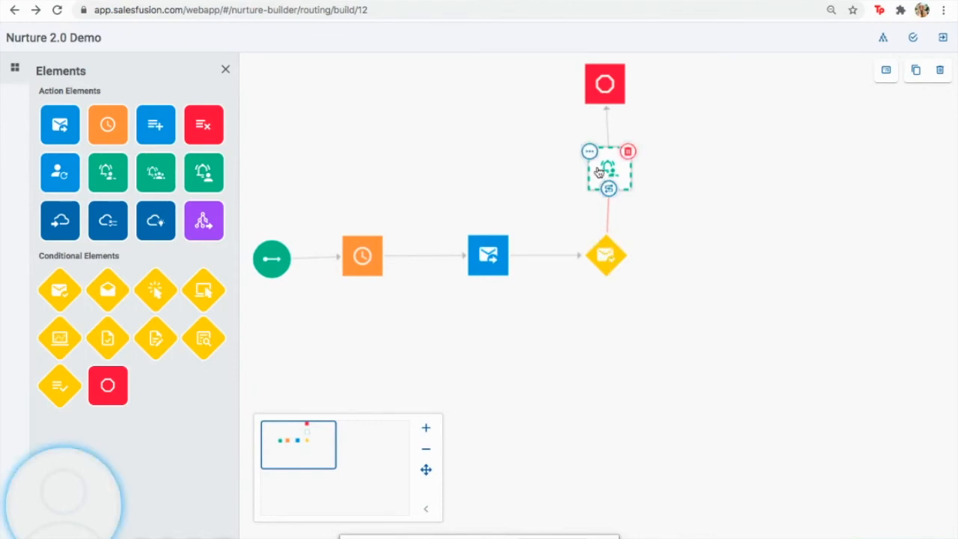
{"action": "mouse_move", "coordinate": [605, 84]}
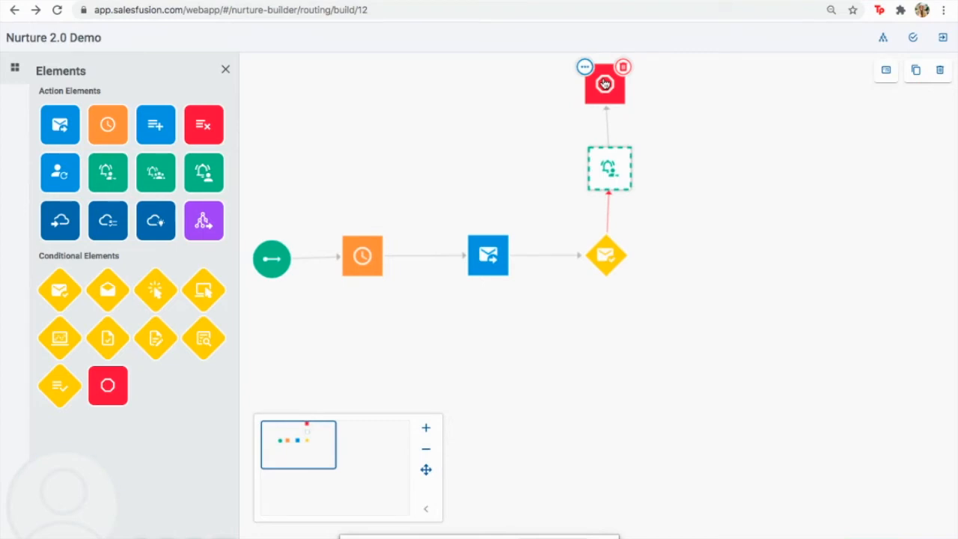
{"action": "mouse_move", "coordinate": [545, 268]}
{"action": "mouse_move", "coordinate": [605, 276]}
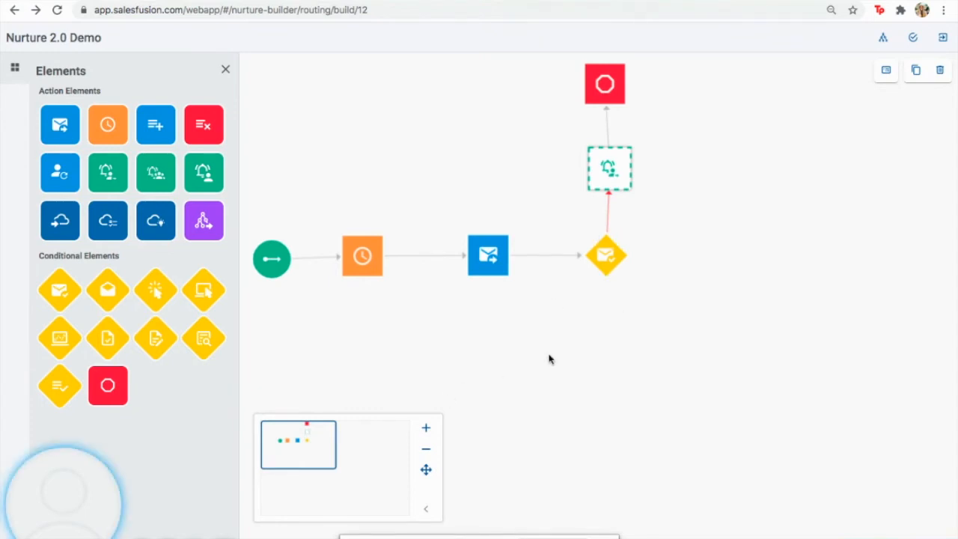
{"action": "left_click_drag", "start_coordinate": [108, 296], "coordinate": [613, 358]}
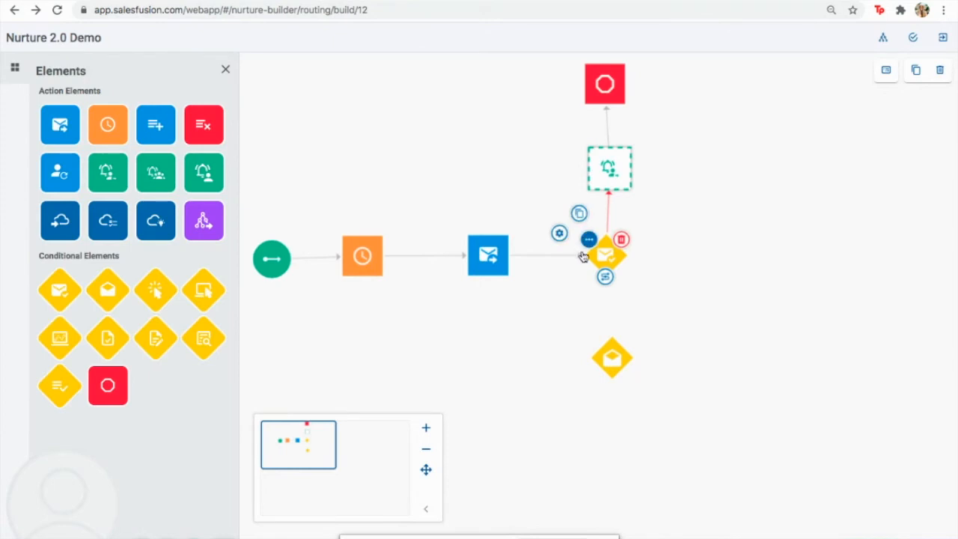
Connect the first condition to Email Open and chain Link Click off its yes output, then add a Pause
{"action": "left_click_drag", "start_coordinate": [605, 276], "coordinate": [612, 352]}
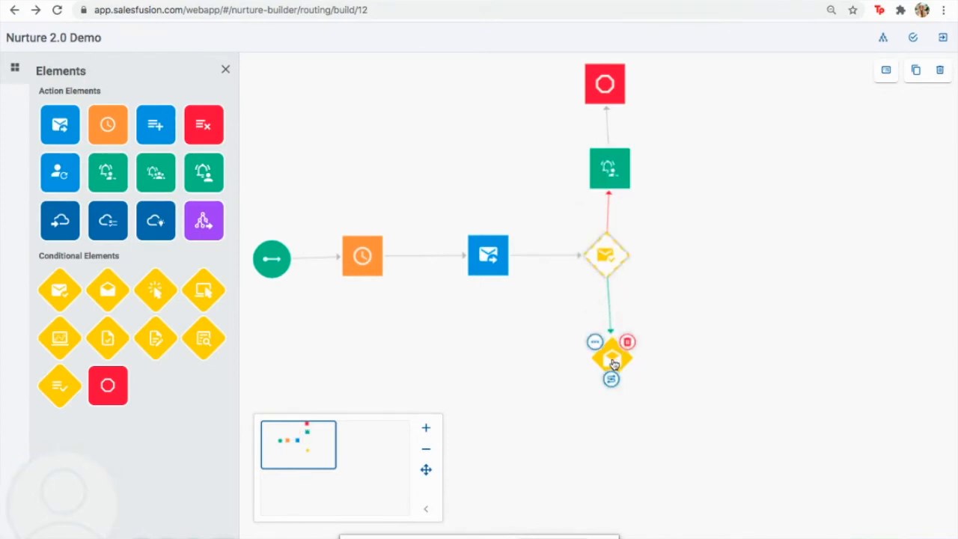
{"action": "mouse_move", "coordinate": [621, 371]}
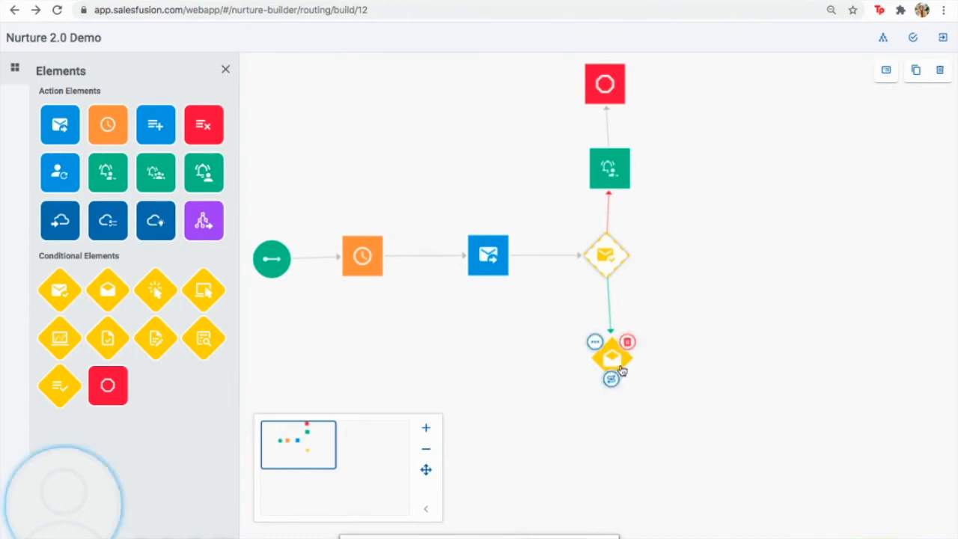
{"action": "left_click_drag", "start_coordinate": [152, 298], "coordinate": [542, 441]}
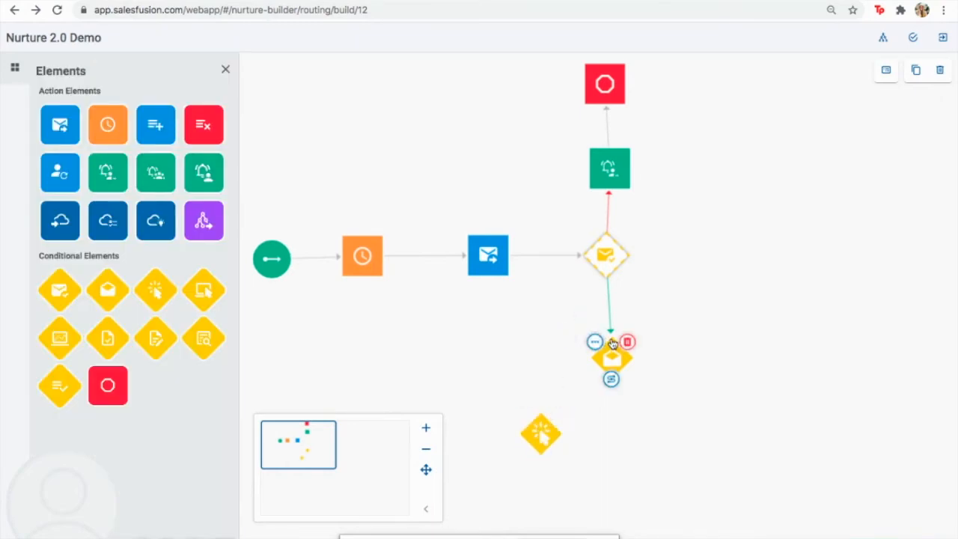
{"action": "left_click", "coordinate": [612, 379]}
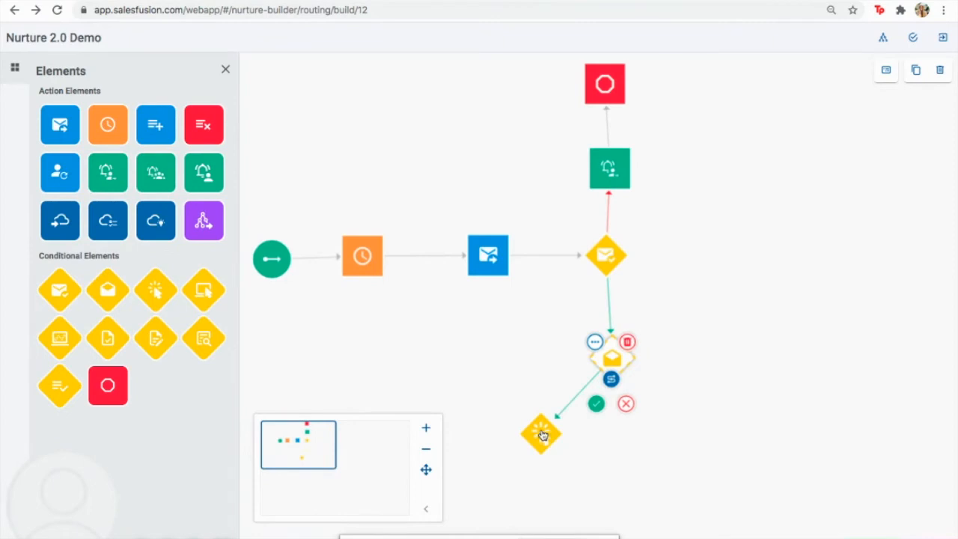
{"action": "left_click", "coordinate": [596, 403]}
{"action": "left_click_drag", "start_coordinate": [112, 125], "coordinate": [737, 446]}
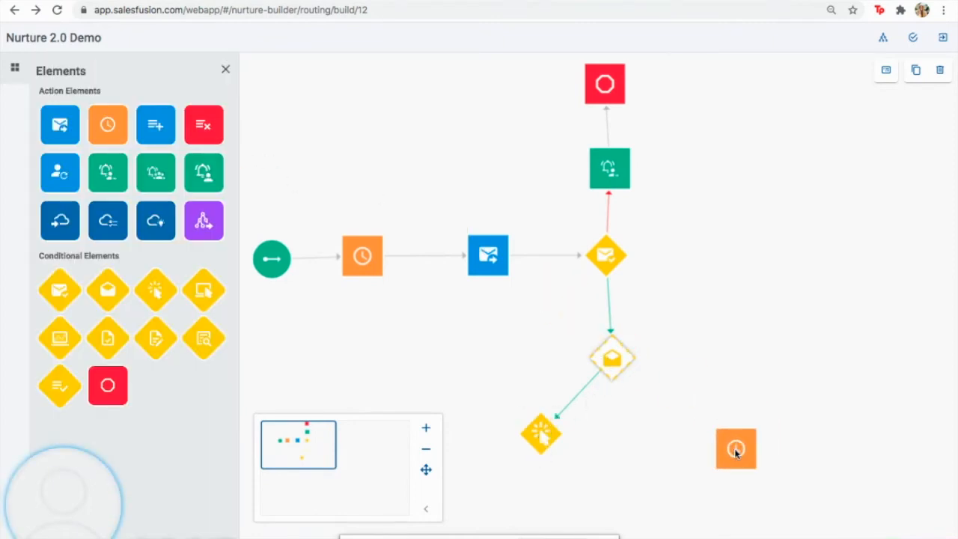
Set the new pause step to 4 Days
{"action": "left_click", "coordinate": [690, 426]}
{"action": "left_click", "coordinate": [453, 249]}
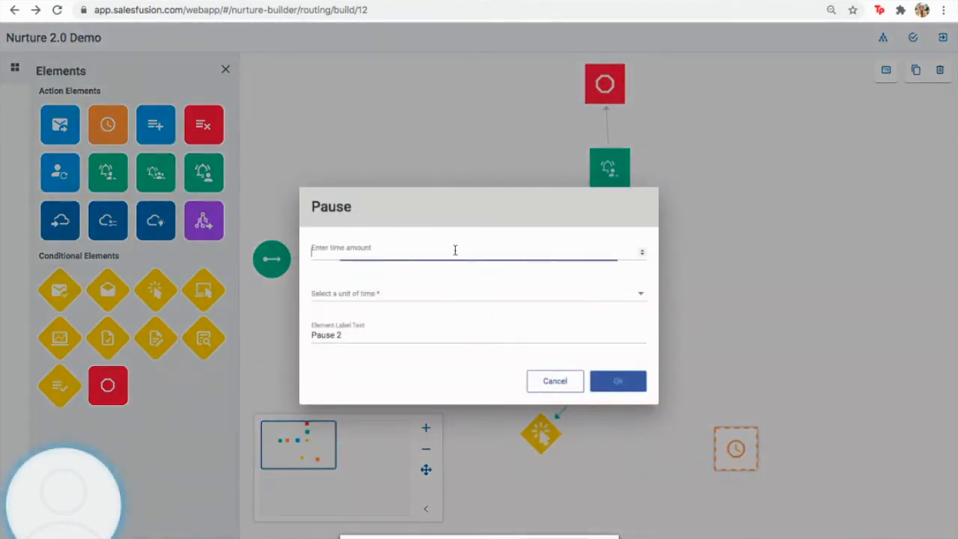
{"action": "left_click", "coordinate": [634, 297]}
{"action": "left_click", "coordinate": [603, 300]}
{"action": "left_click", "coordinate": [632, 386]}
Connect Email Open's no output to the 4-day pause
{"action": "left_click", "coordinate": [614, 379]}
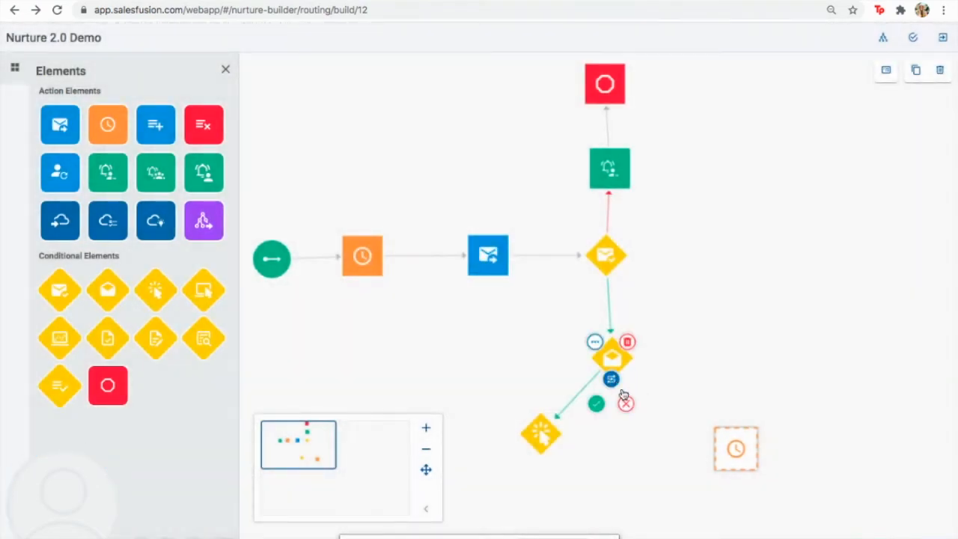
{"action": "left_click", "coordinate": [627, 404]}
{"action": "left_click", "coordinate": [739, 442]}
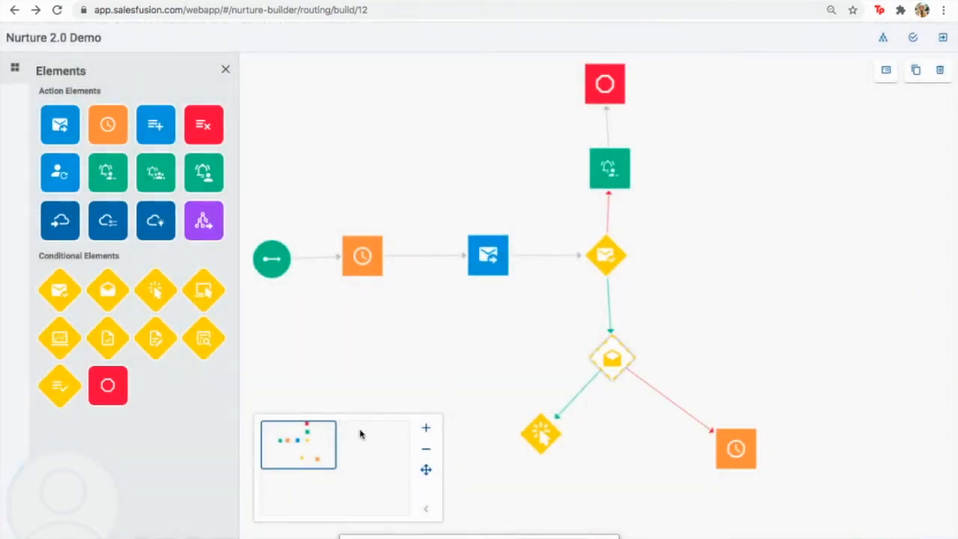
{"action": "left_click", "coordinate": [326, 450]}
{"action": "left_click_drag", "start_coordinate": [325, 449], "coordinate": [326, 460]}
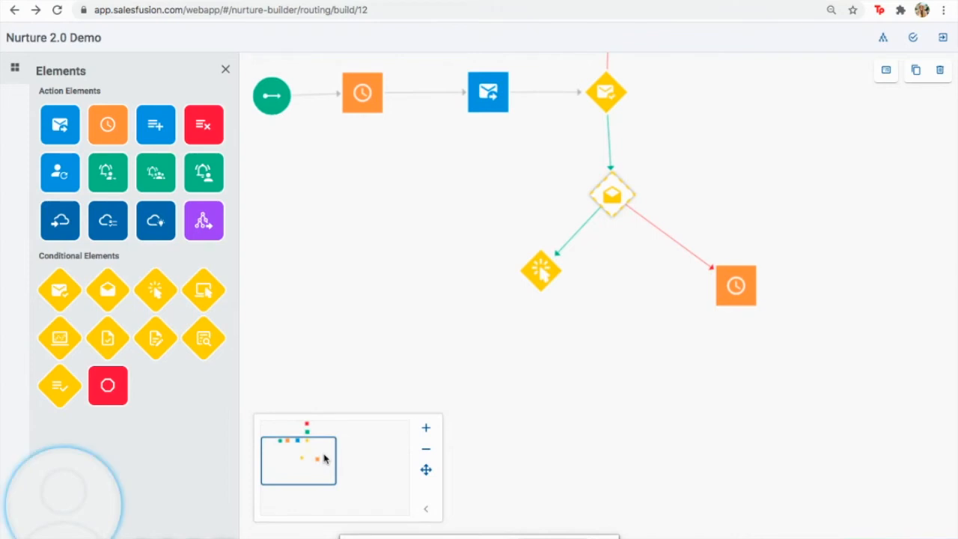
Place an Alert User step beside Link Click and connect Link Click's yes output to it
{"action": "mouse_move", "coordinate": [584, 231]}
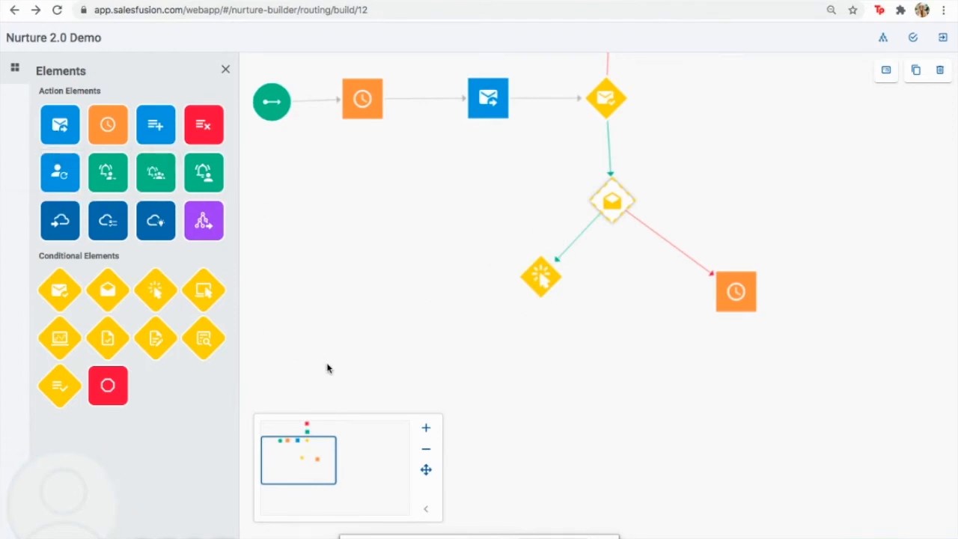
{"action": "left_click_drag", "start_coordinate": [106, 178], "coordinate": [434, 351]}
{"action": "left_click", "coordinate": [541, 278]}
{"action": "left_click_drag", "start_coordinate": [526, 326], "coordinate": [432, 350]}
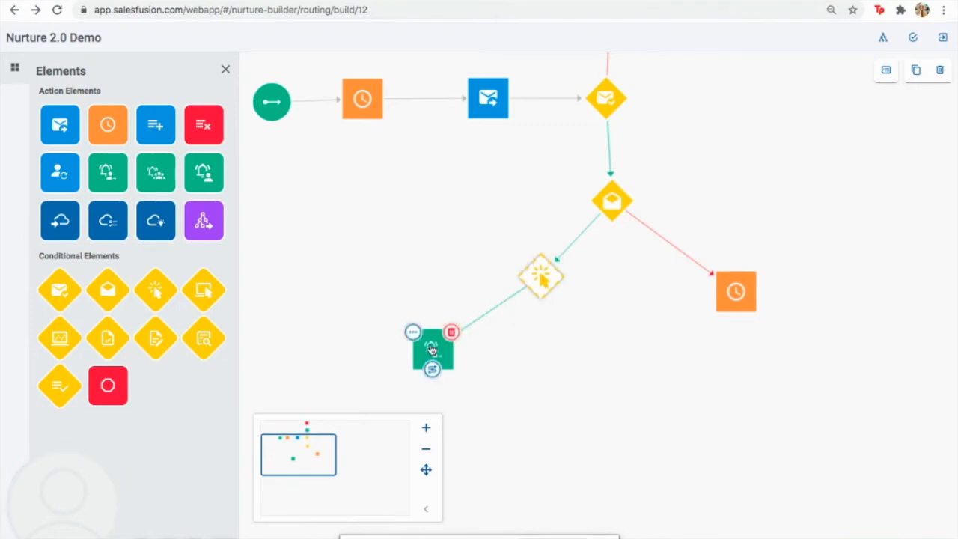
{"action": "left_click", "coordinate": [412, 333]}
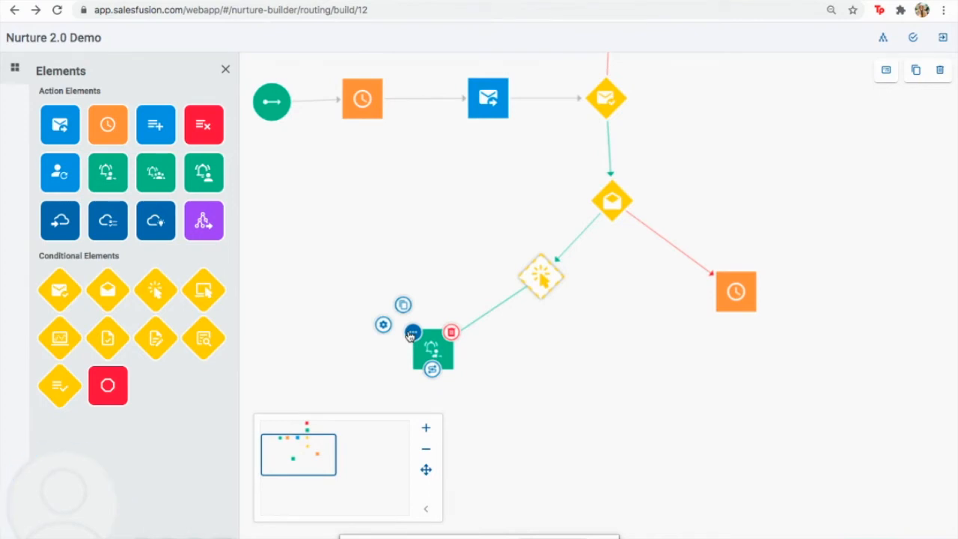
Open the Alert User 2 settings, browse the template list and subject, then cancel
{"action": "left_click", "coordinate": [383, 325]}
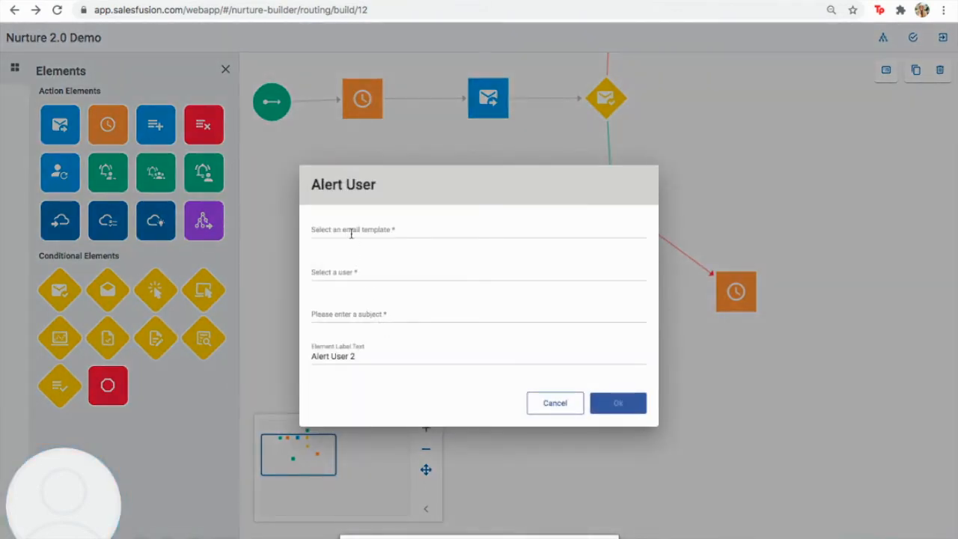
{"action": "left_click", "coordinate": [351, 233]}
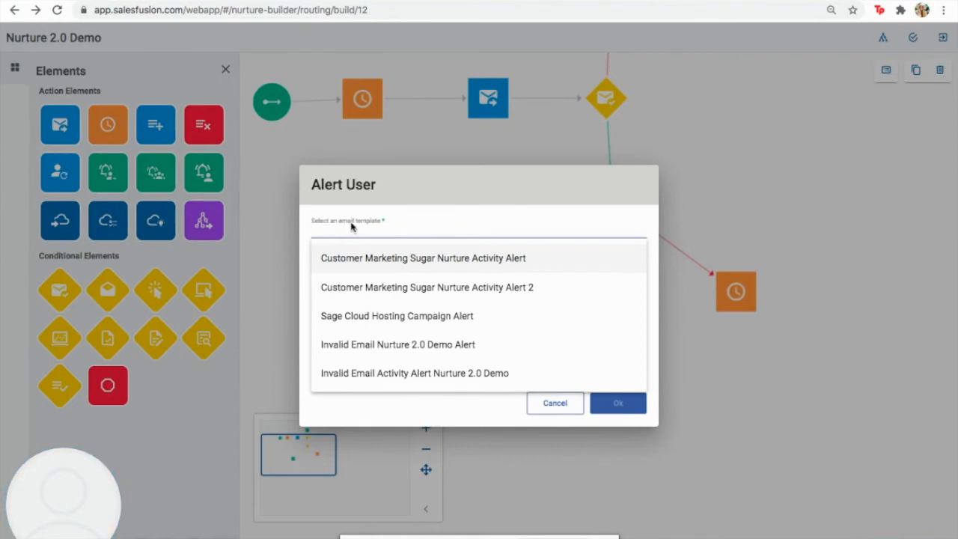
{"action": "left_click", "coordinate": [378, 198]}
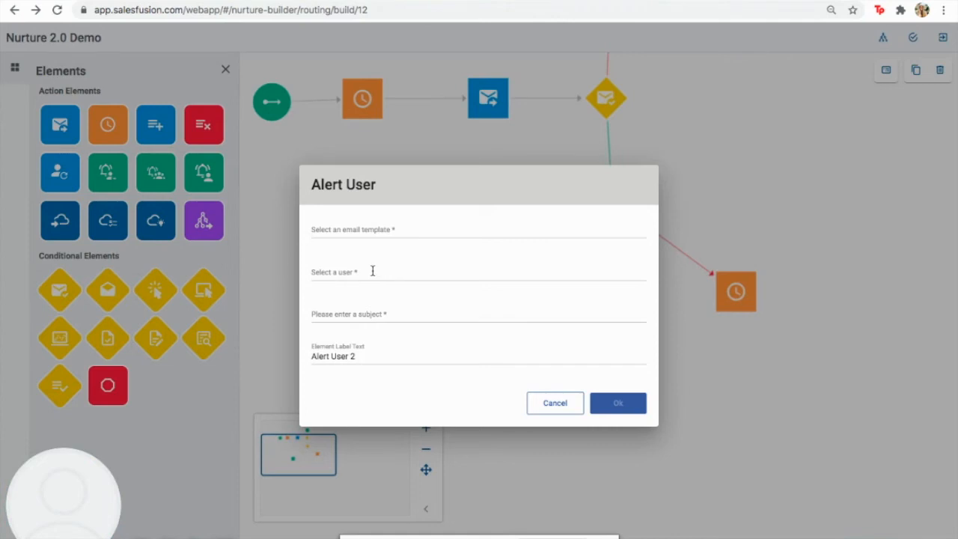
{"action": "left_click", "coordinate": [384, 312]}
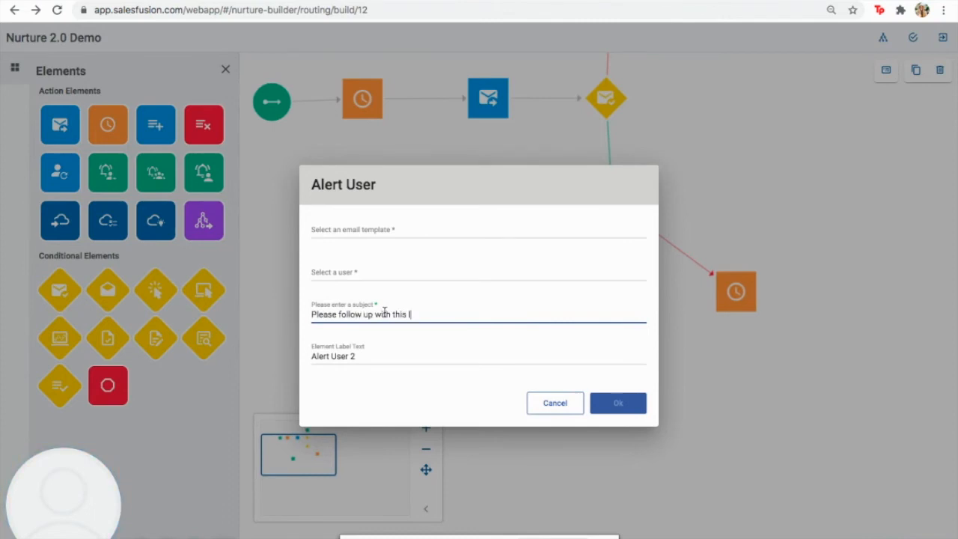
{"action": "left_click", "coordinate": [555, 408]}
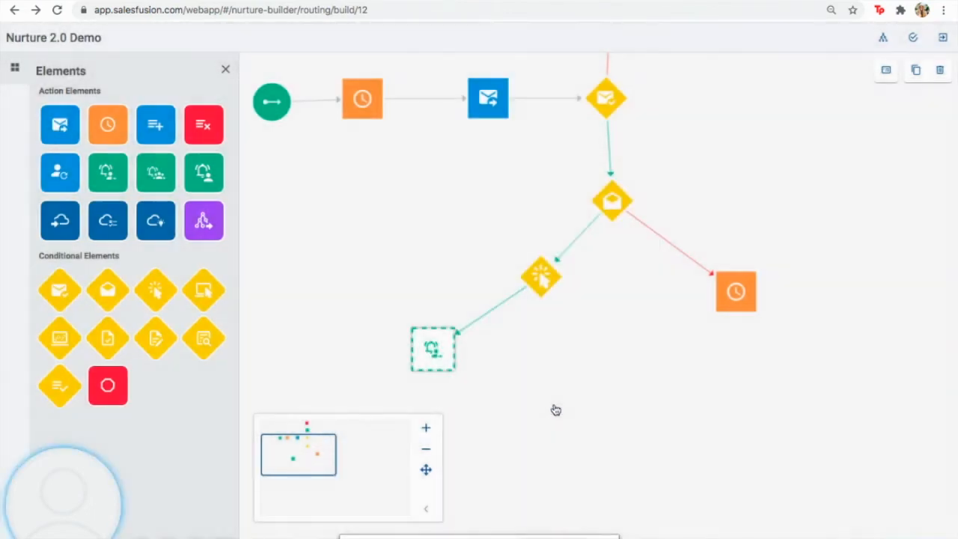
Add an End Nurture node and connect the Alert User step to it
{"action": "left_click_drag", "start_coordinate": [108, 397], "coordinate": [324, 405]}
{"action": "left_click_drag", "start_coordinate": [435, 369], "coordinate": [337, 394]}
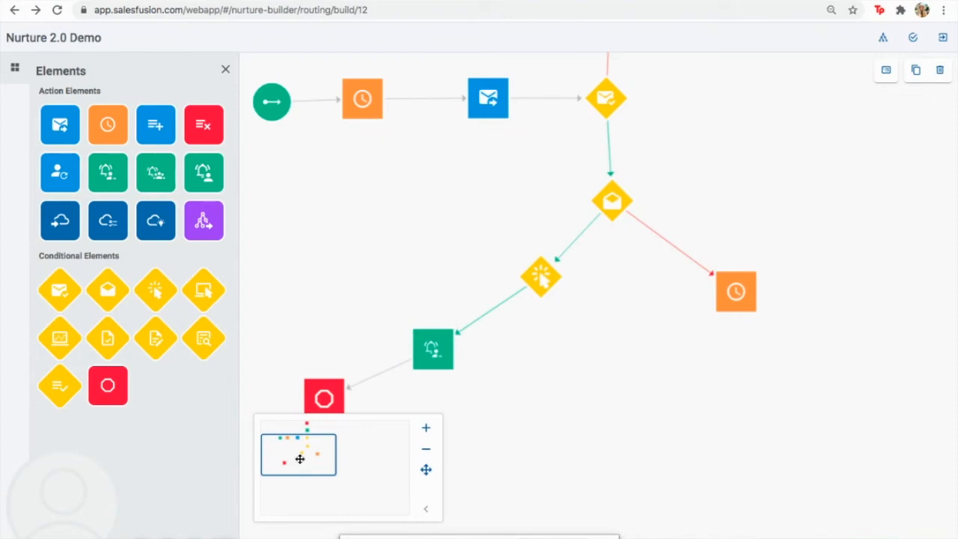
{"action": "mouse_move", "coordinate": [296, 458]}
{"action": "left_mouse_down"}
{"action": "mouse_move", "coordinate": [307, 464]}
{"action": "mouse_move", "coordinate": [299, 468]}
{"action": "mouse_move", "coordinate": [295, 458]}
{"action": "left_mouse_up"}
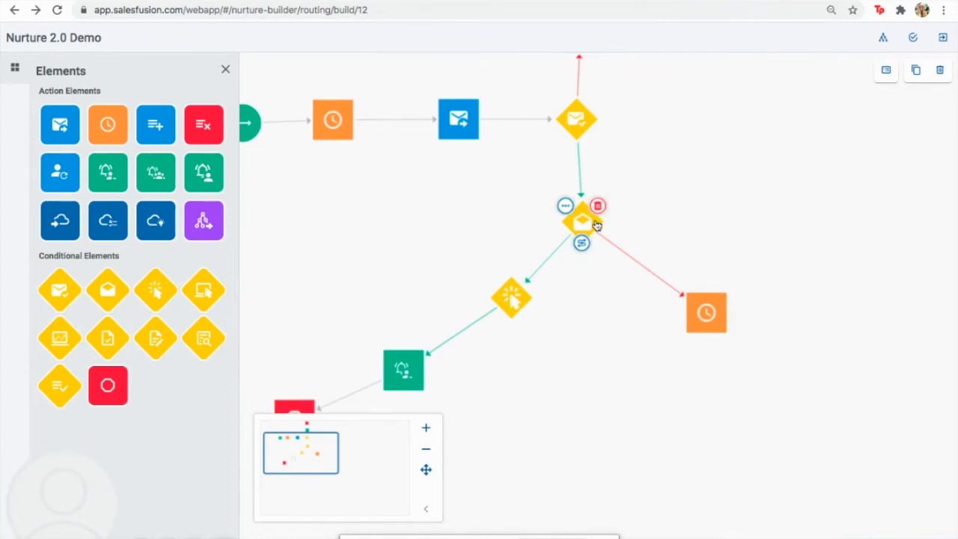
Add a Send Email step below the 4-day pause and connect the pause to it
{"action": "mouse_move", "coordinate": [707, 315]}
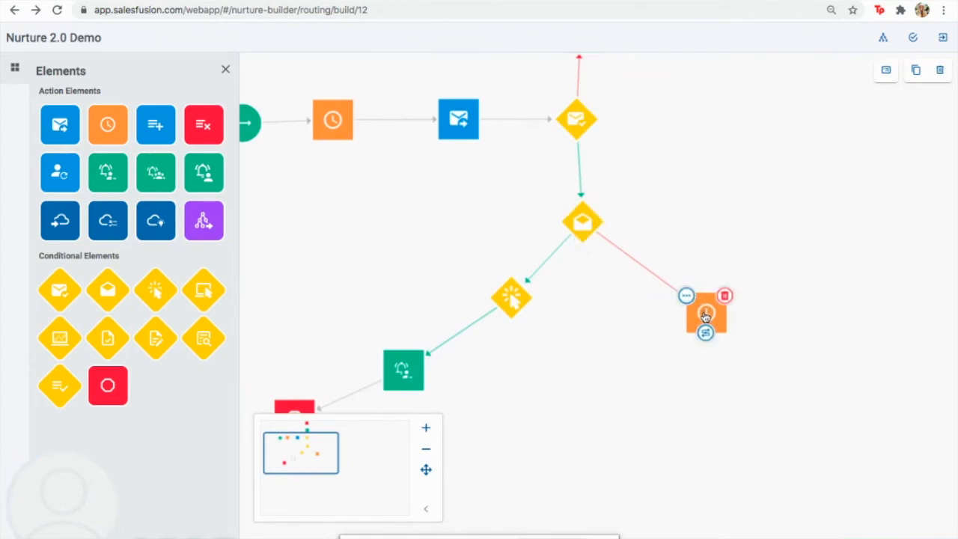
{"action": "left_click_drag", "start_coordinate": [60, 124], "coordinate": [612, 449]}
{"action": "mouse_move", "coordinate": [692, 358]}
{"action": "left_click_drag", "start_coordinate": [706, 333], "coordinate": [633, 430]}
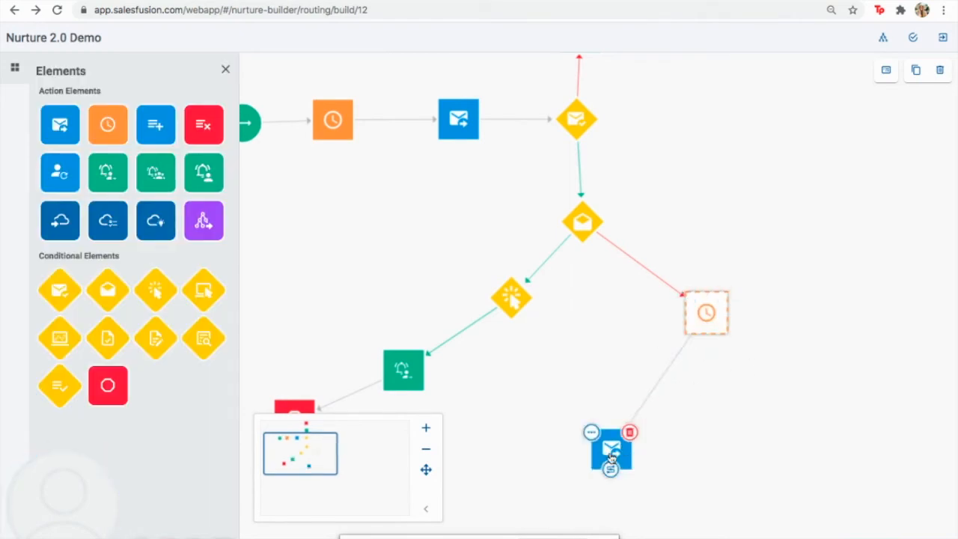
Start a new campaign from the Send Email step named 'Nurture 2.0 Email #2'
{"action": "mouse_move", "coordinate": [719, 313]}
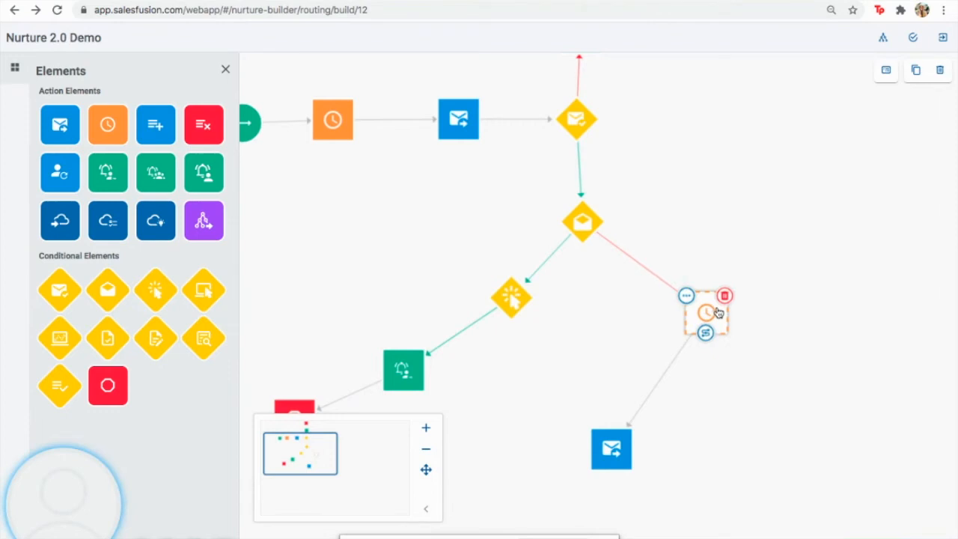
{"action": "mouse_move", "coordinate": [608, 448]}
{"action": "left_click", "coordinate": [592, 432]}
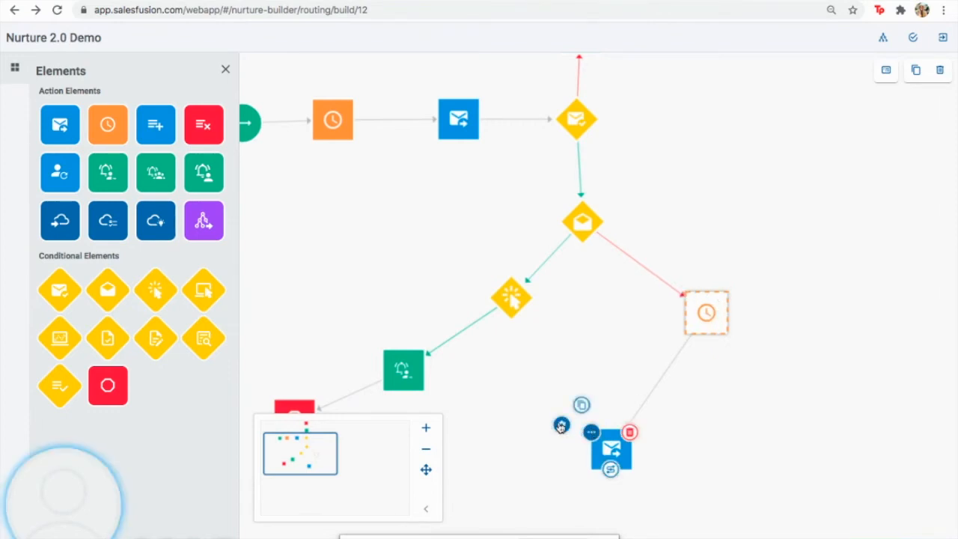
{"action": "left_click", "coordinate": [561, 427]}
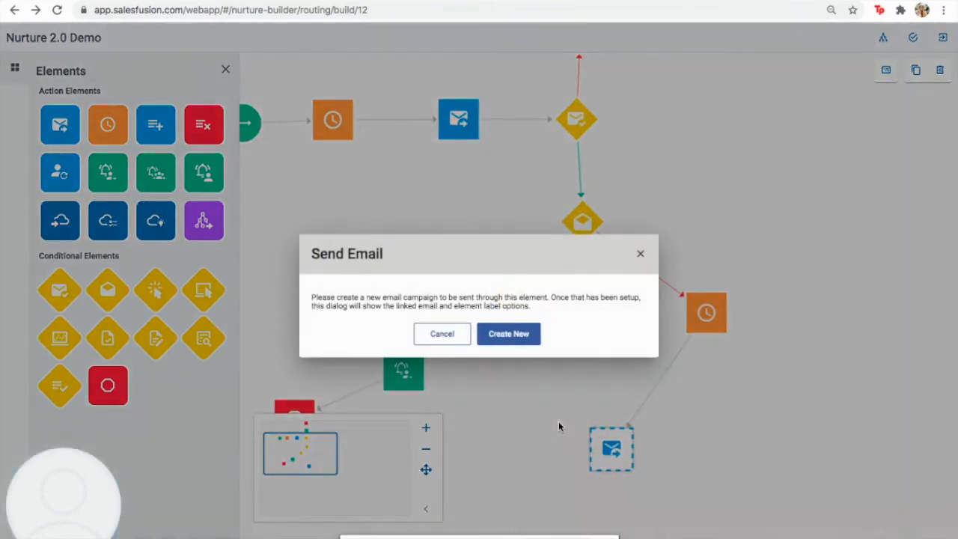
{"action": "left_click", "coordinate": [522, 337]}
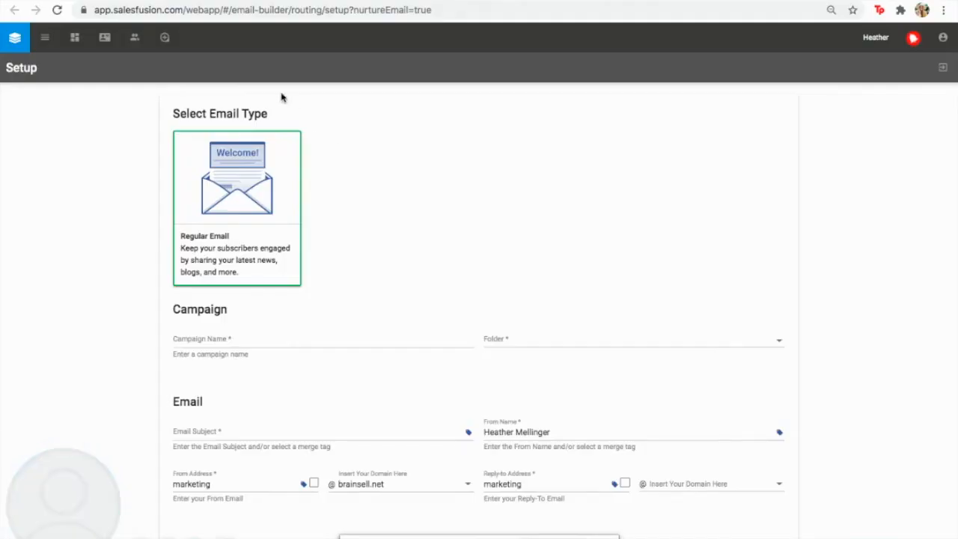
{"action": "left_click", "coordinate": [259, 339]}
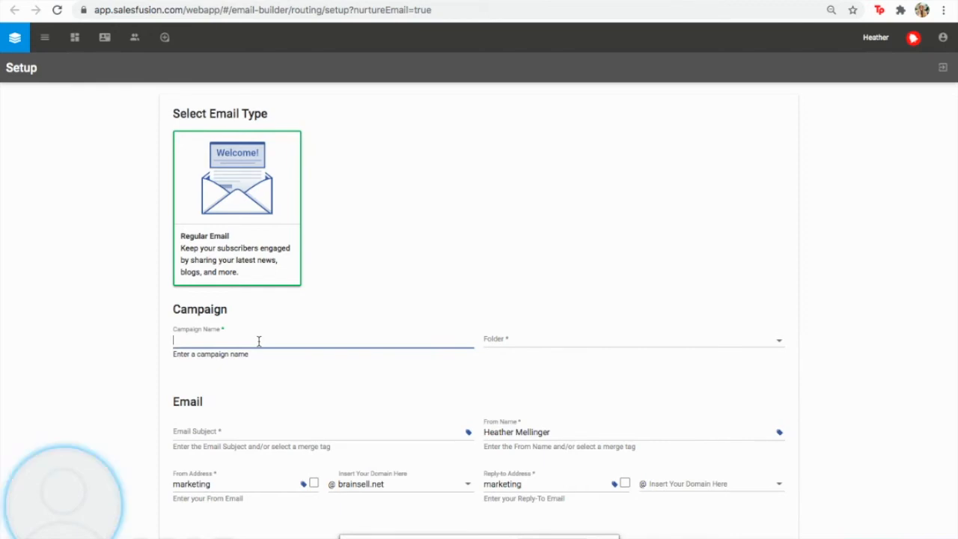
{"action": "scroll", "coordinate": [260, 359], "scroll_direction": "down", "scroll_amount": 1}
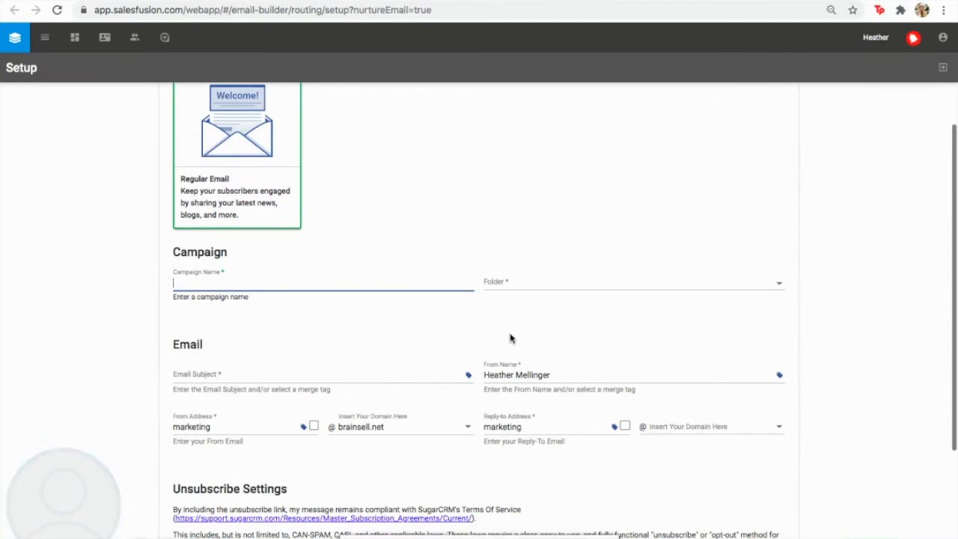
{"action": "type", "text": "Nurture 2.0 Email #2"}
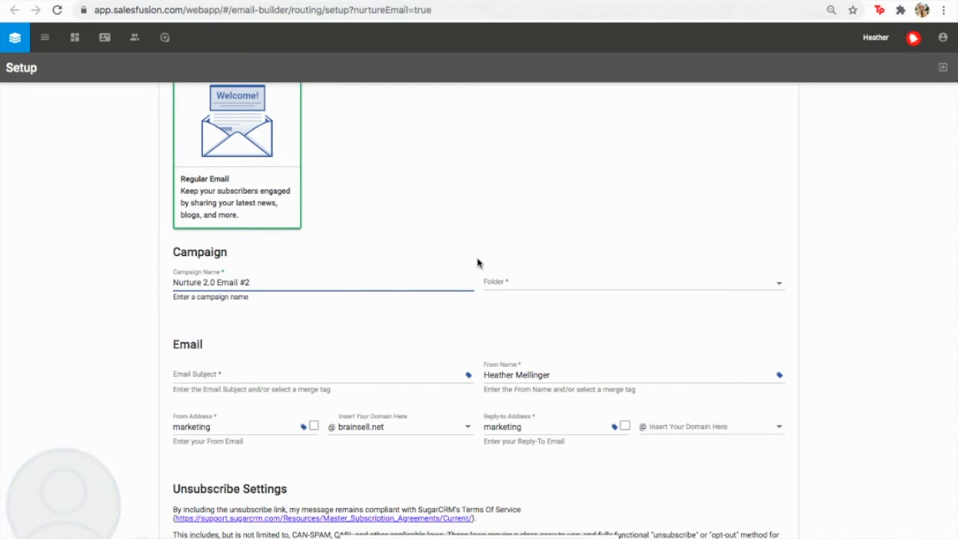
File the campaign in Customer Marketing with subject Test #2 and reply-to domain brainsell.net
{"action": "left_click", "coordinate": [510, 284]}
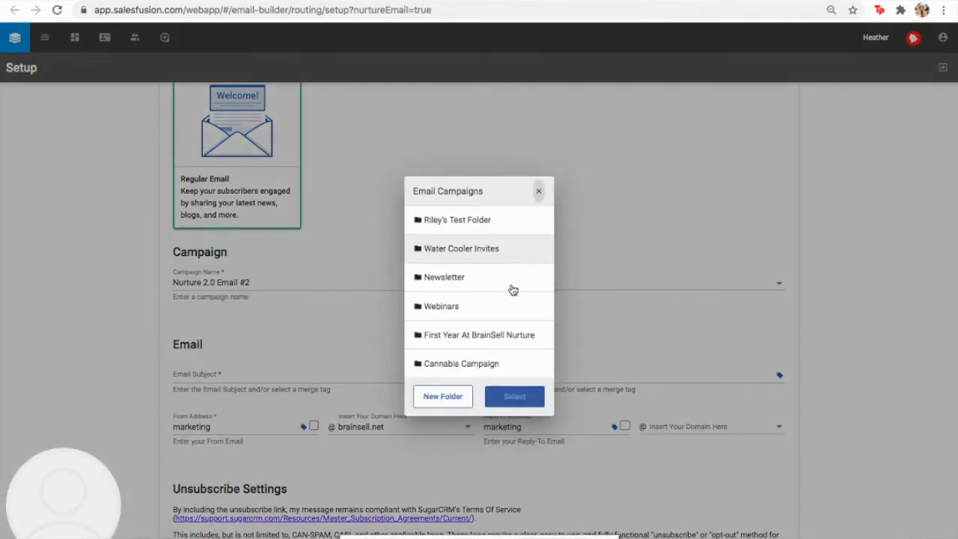
{"action": "scroll", "coordinate": [503, 314], "scroll_direction": "down", "scroll_amount": 3}
{"action": "left_click", "coordinate": [495, 304]}
{"action": "left_click", "coordinate": [511, 399]}
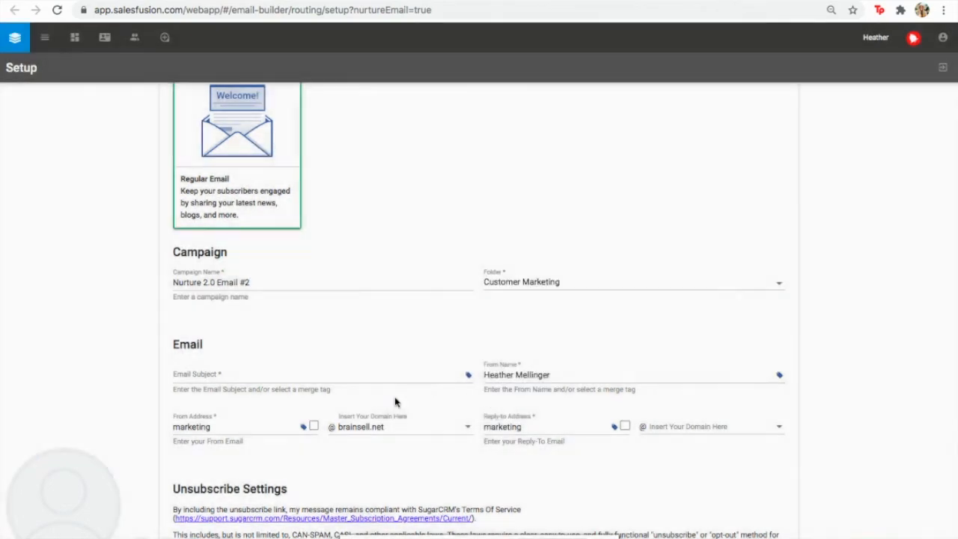
{"action": "left_click", "coordinate": [354, 375]}
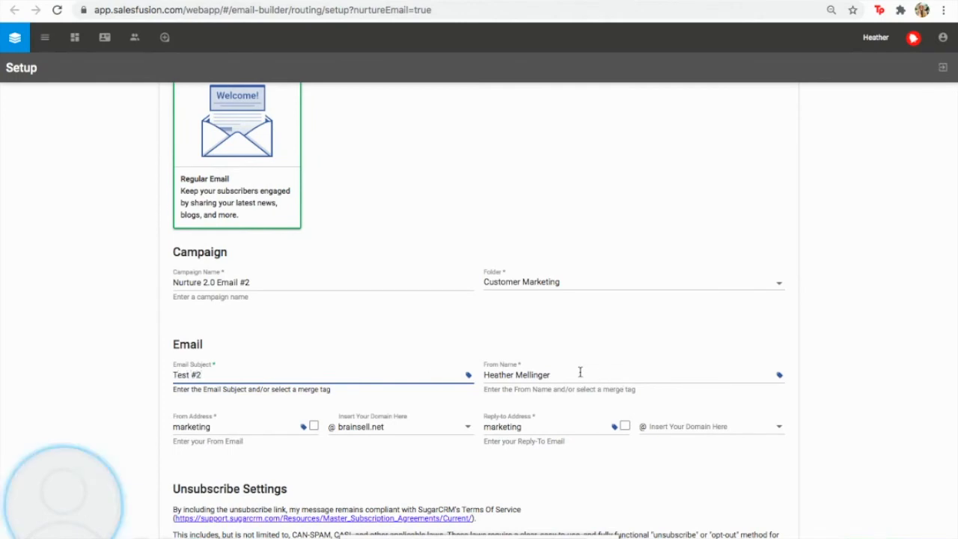
{"action": "left_click", "coordinate": [734, 430]}
{"action": "left_click", "coordinate": [696, 433]}
Save the setup and base the email on the turtle template
{"action": "left_click", "coordinate": [943, 68]}
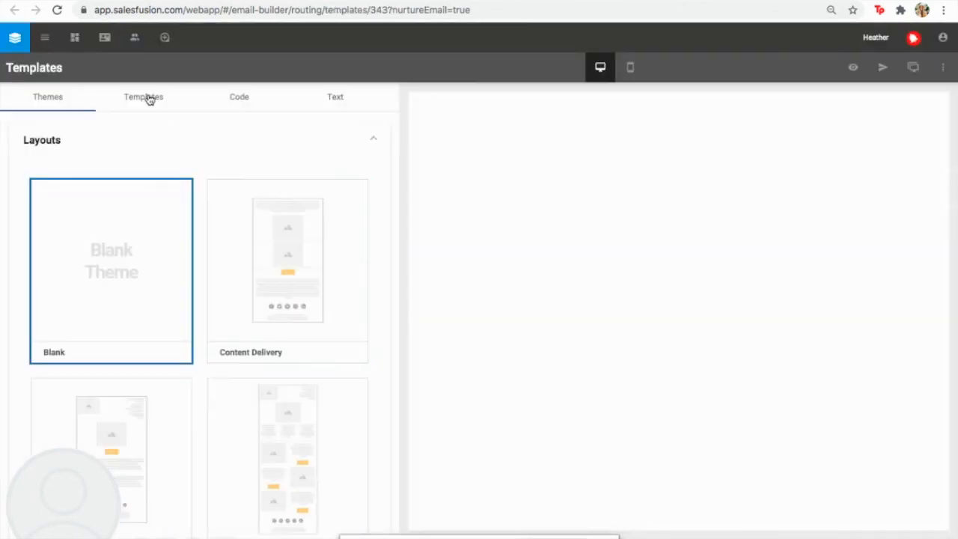
{"action": "left_click", "coordinate": [152, 98]}
{"action": "left_click", "coordinate": [135, 230]}
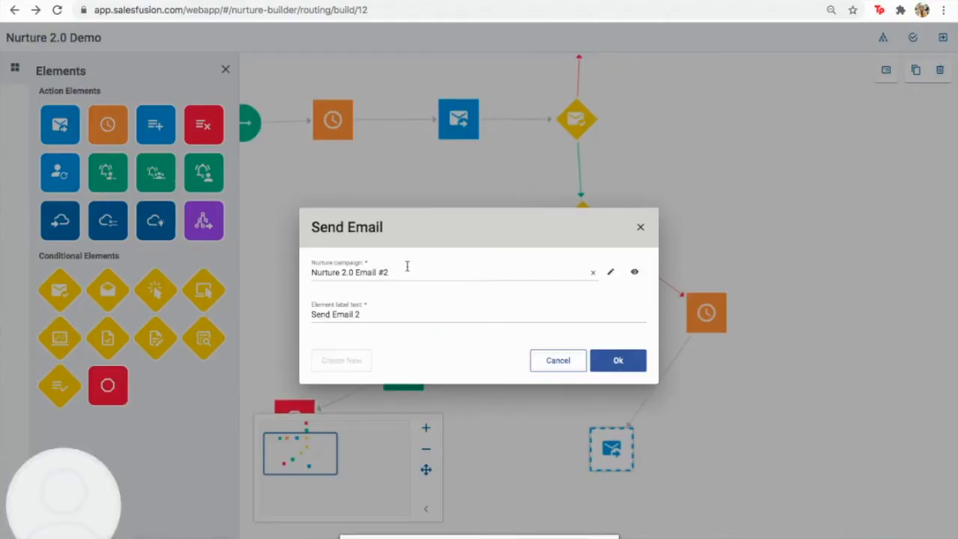
Confirm Nurture 2.0 Email #2 as the campaign for Send Email 2
{"action": "left_click", "coordinate": [619, 363]}
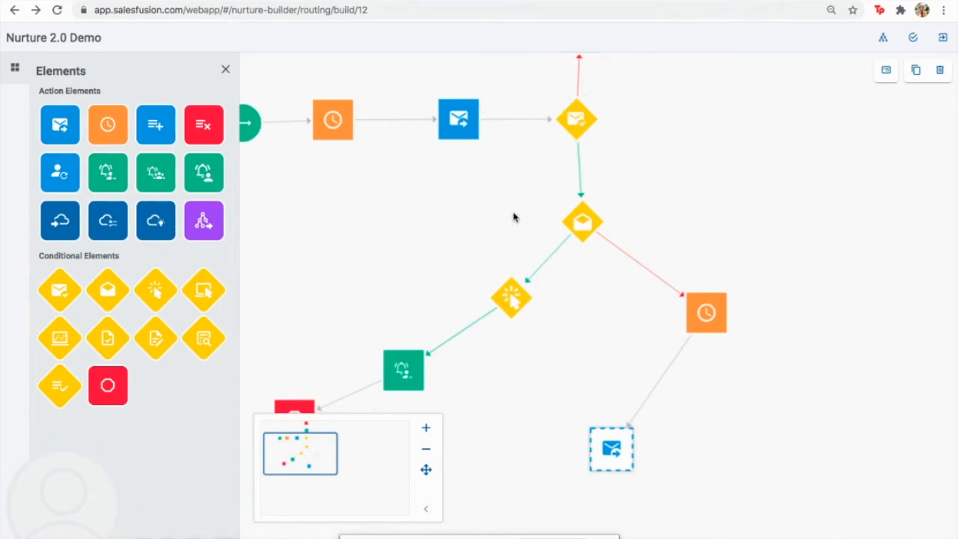
Copy the open check, click check and wait elements and paste them below the new Send Email
{"action": "left_click_drag", "start_coordinate": [452, 212], "coordinate": [768, 349]}
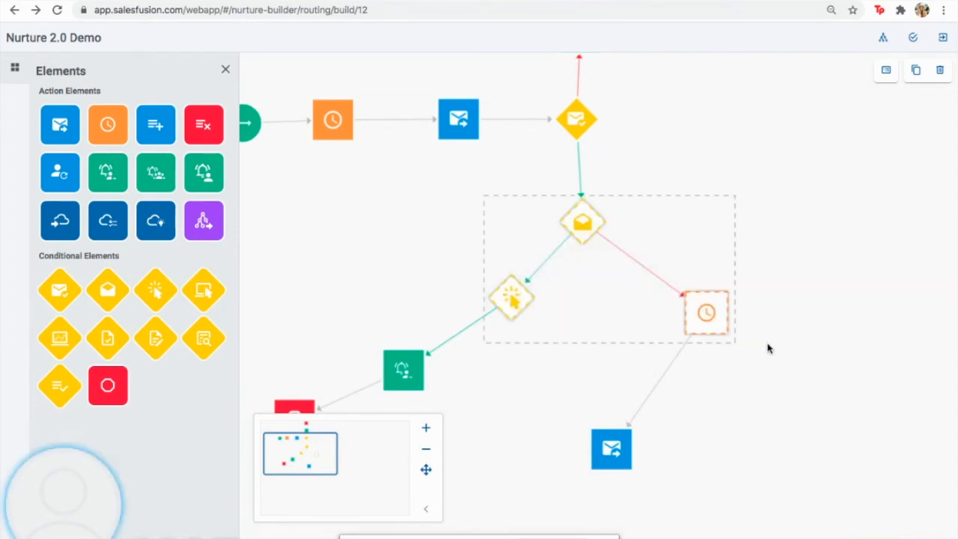
{"action": "left_click", "coordinate": [917, 71]}
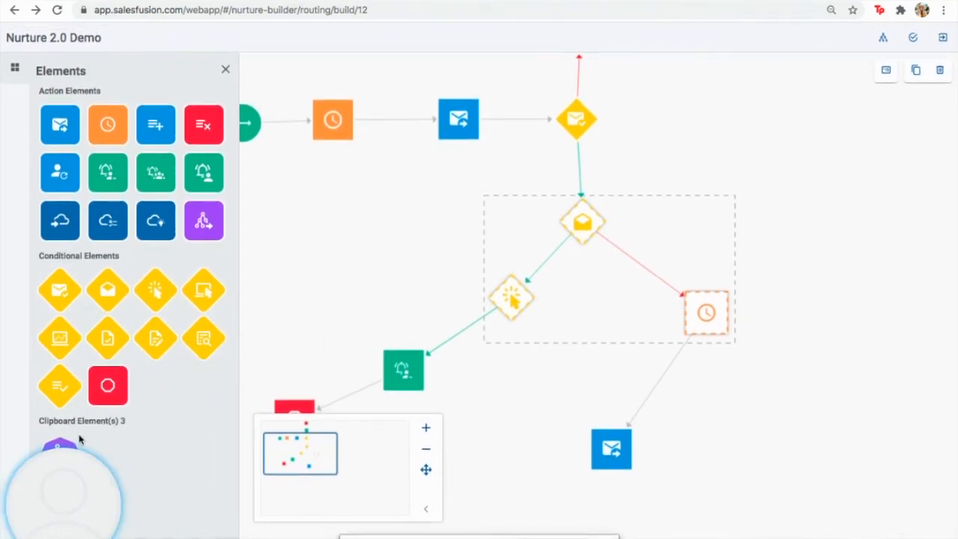
{"action": "left_click_drag", "start_coordinate": [77, 482], "coordinate": [54, 154]}
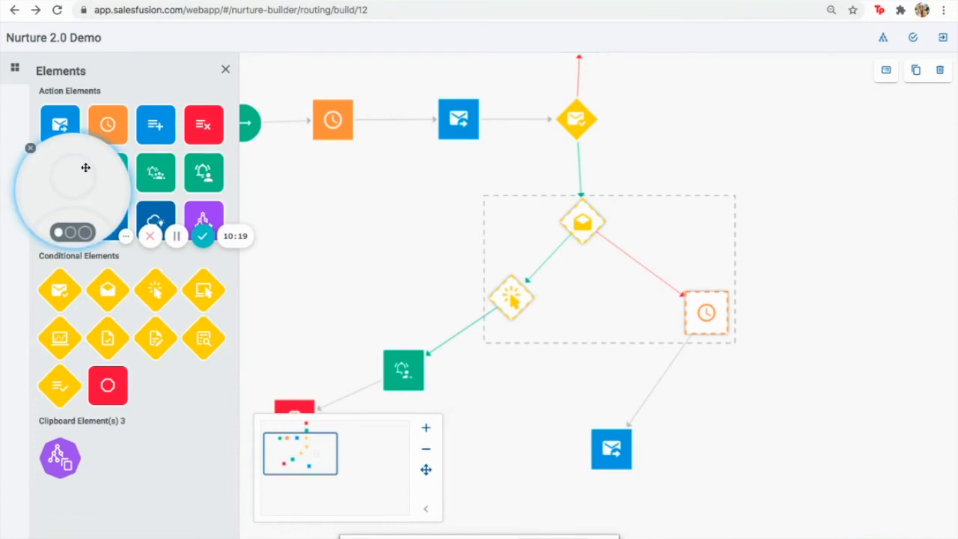
{"action": "left_click", "coordinate": [569, 417]}
{"action": "left_click_drag", "start_coordinate": [291, 462], "coordinate": [290, 474]}
{"action": "left_click_drag", "start_coordinate": [51, 468], "coordinate": [624, 438]}
Feed the Send Email into the pasted open check, routing its outcomes to the click check and wait
{"action": "left_click_drag", "start_coordinate": [611, 306], "coordinate": [600, 386]}
{"action": "mouse_move", "coordinate": [598, 415]}
{"action": "left_click_drag", "start_coordinate": [582, 437], "coordinate": [532, 465]}
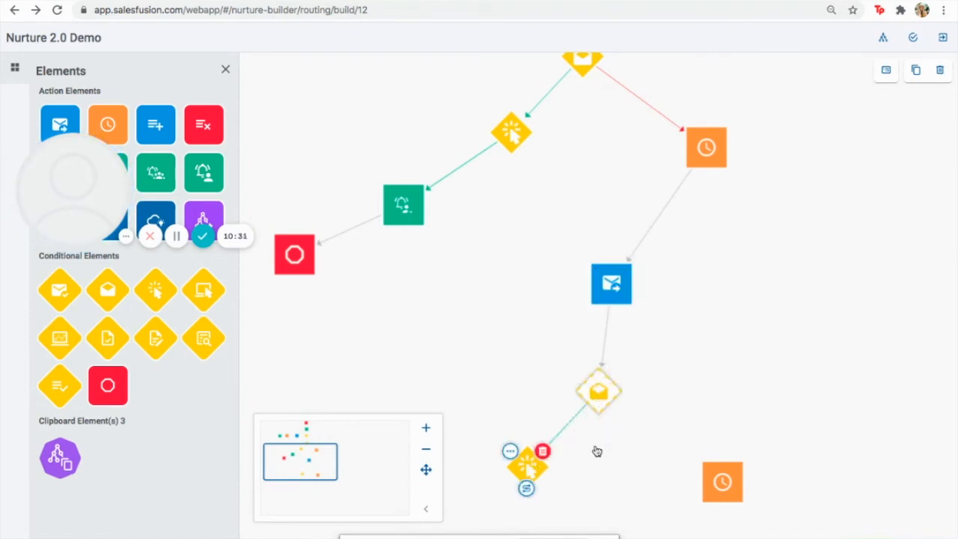
{"action": "mouse_move", "coordinate": [599, 413]}
{"action": "left_click_drag", "start_coordinate": [669, 463], "coordinate": [722, 495]}
Add another Send Email step fed by the pasted wait and the click check's no outcome
{"action": "left_click_drag", "start_coordinate": [314, 462], "coordinate": [311, 478]}
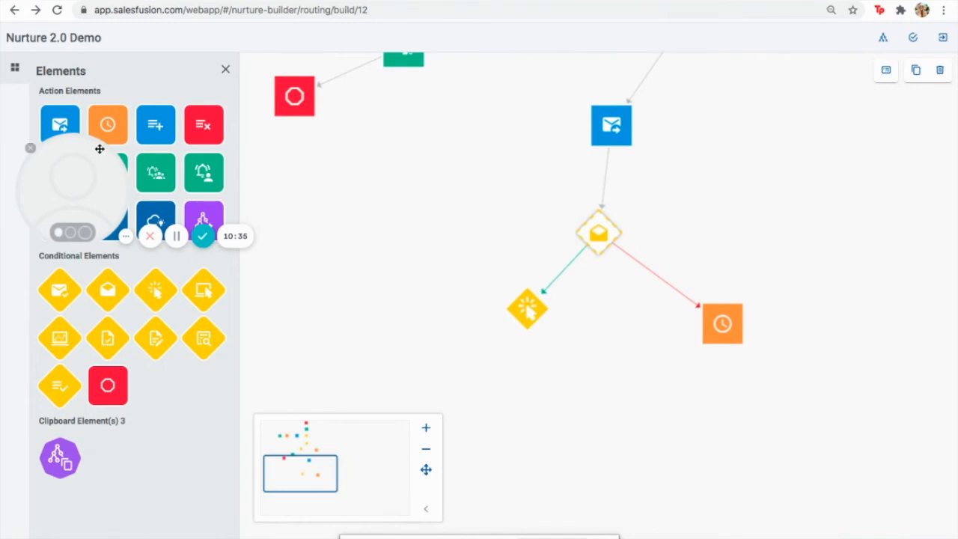
{"action": "left_click_drag", "start_coordinate": [60, 124], "coordinate": [619, 444]}
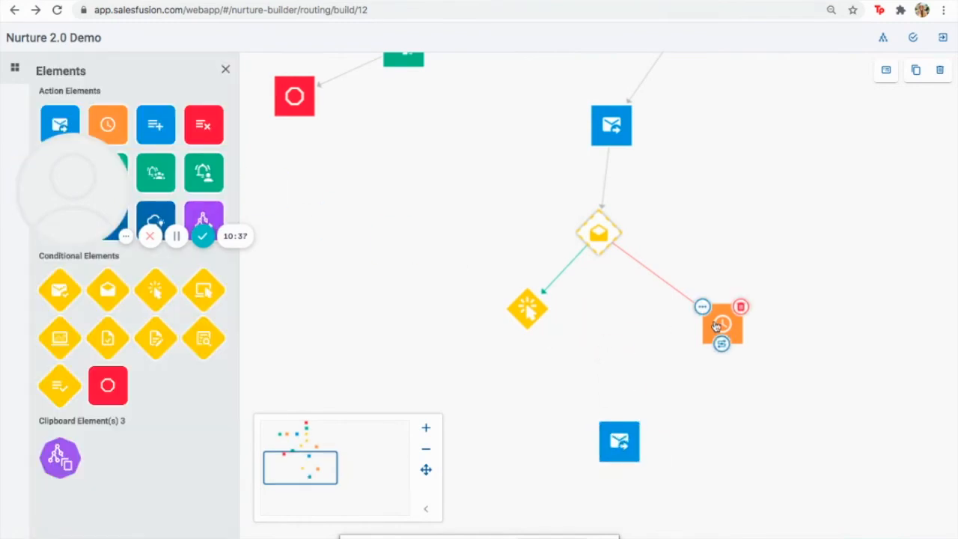
{"action": "left_click_drag", "start_coordinate": [722, 344], "coordinate": [617, 446]}
{"action": "mouse_move", "coordinate": [524, 310]}
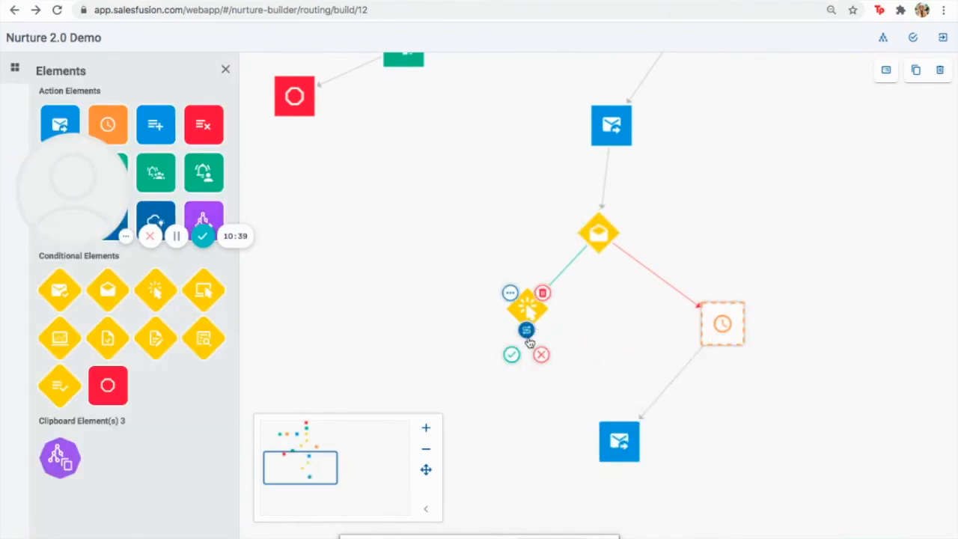
{"action": "left_click_drag", "start_coordinate": [541, 354], "coordinate": [610, 440]}
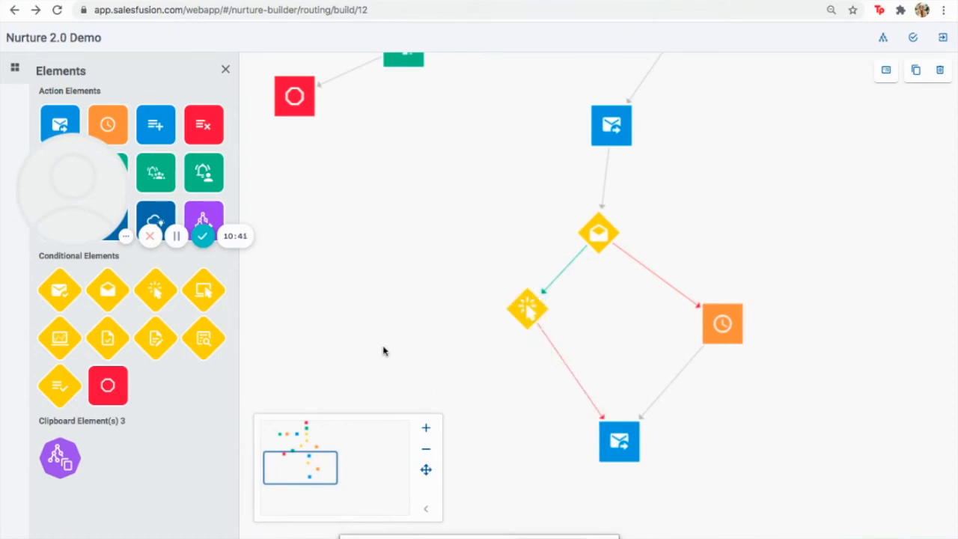
{"action": "left_click_drag", "start_coordinate": [298, 476], "coordinate": [298, 458]}
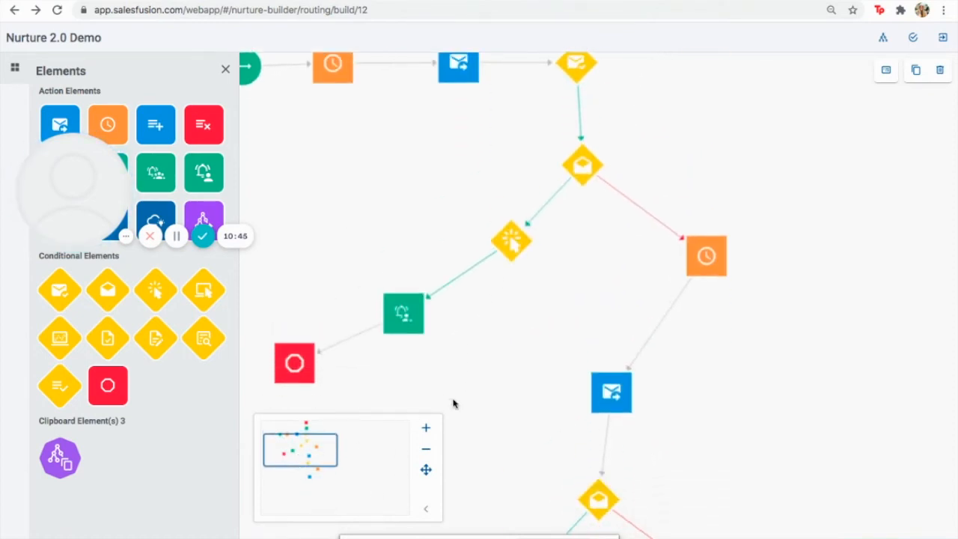
{"action": "left_click_drag", "start_coordinate": [322, 447], "coordinate": [319, 438]}
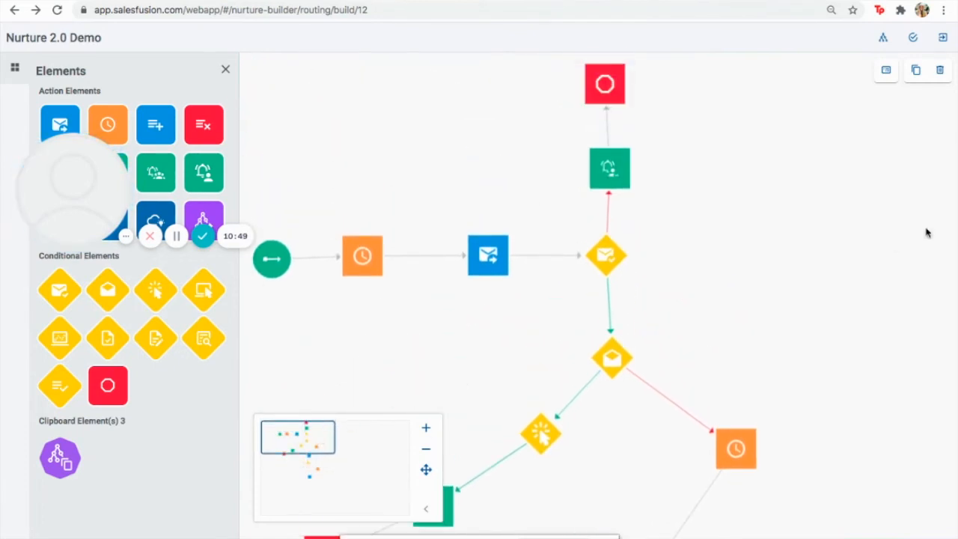
Turn on step labels and open the Email Delivered 1 condition's settings
{"action": "left_click", "coordinate": [886, 72]}
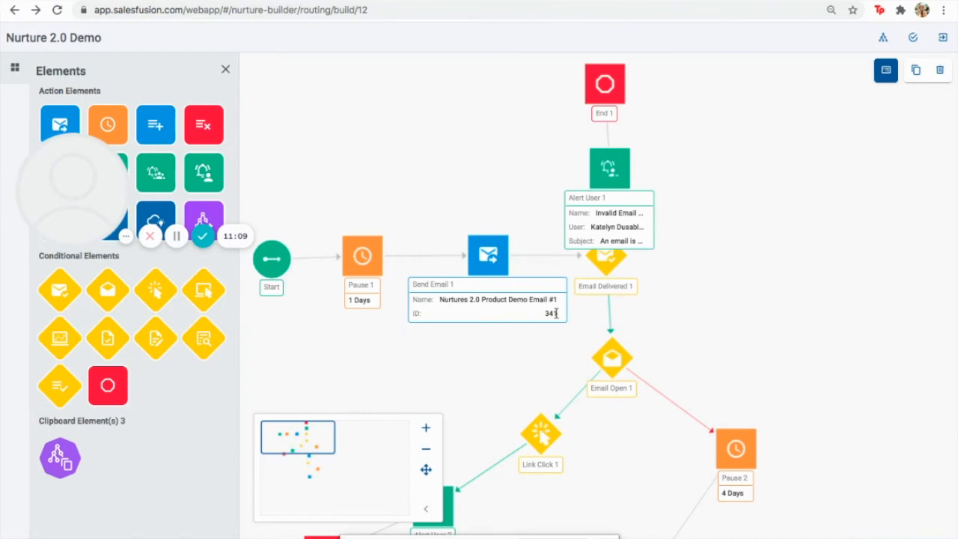
{"action": "left_click", "coordinate": [469, 268]}
{"action": "mouse_move", "coordinate": [603, 255]}
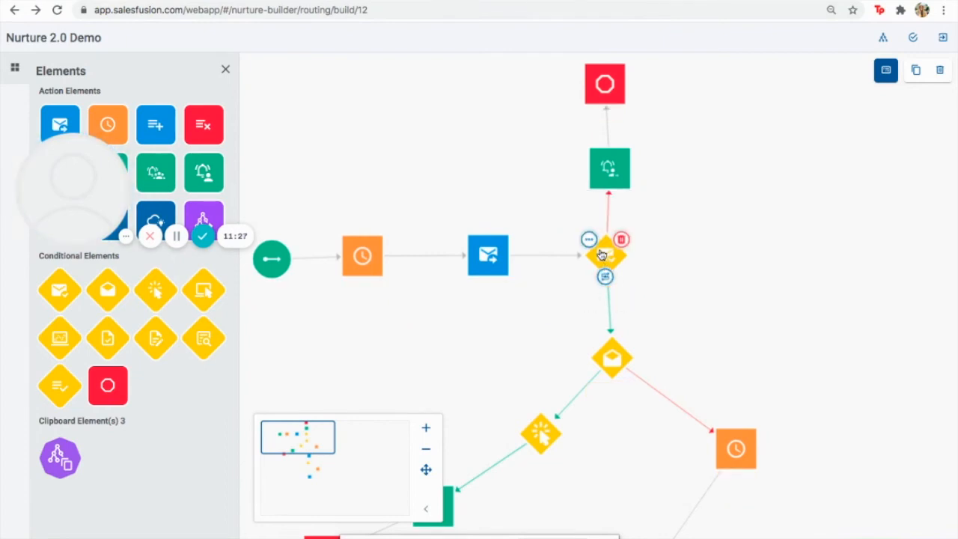
{"action": "left_click", "coordinate": [590, 240]}
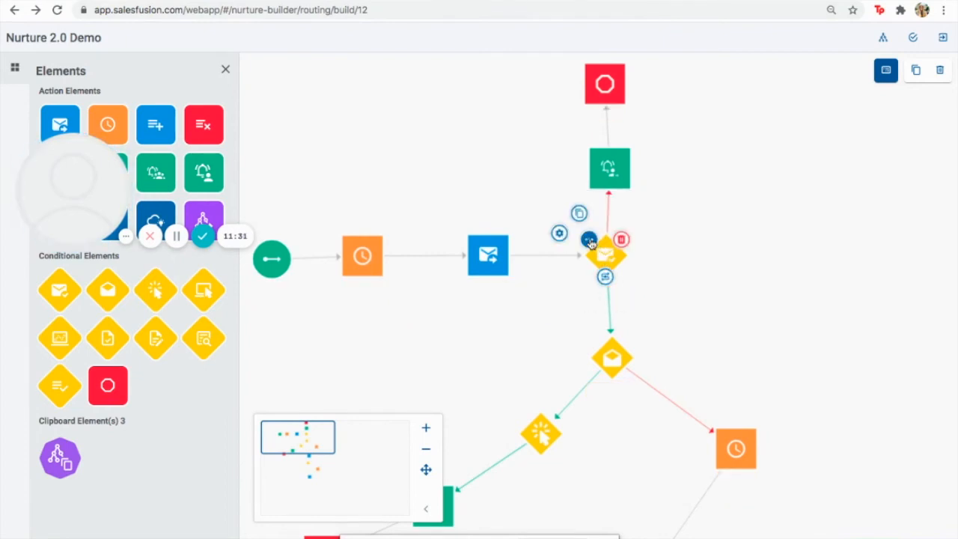
{"action": "left_click", "coordinate": [590, 240]}
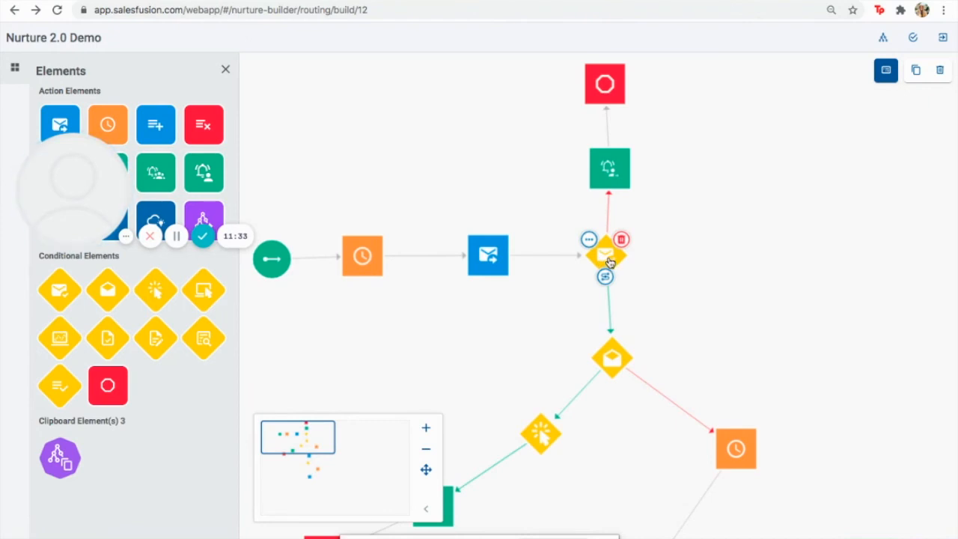
{"action": "mouse_move", "coordinate": [489, 272]}
{"action": "left_click", "coordinate": [590, 241]}
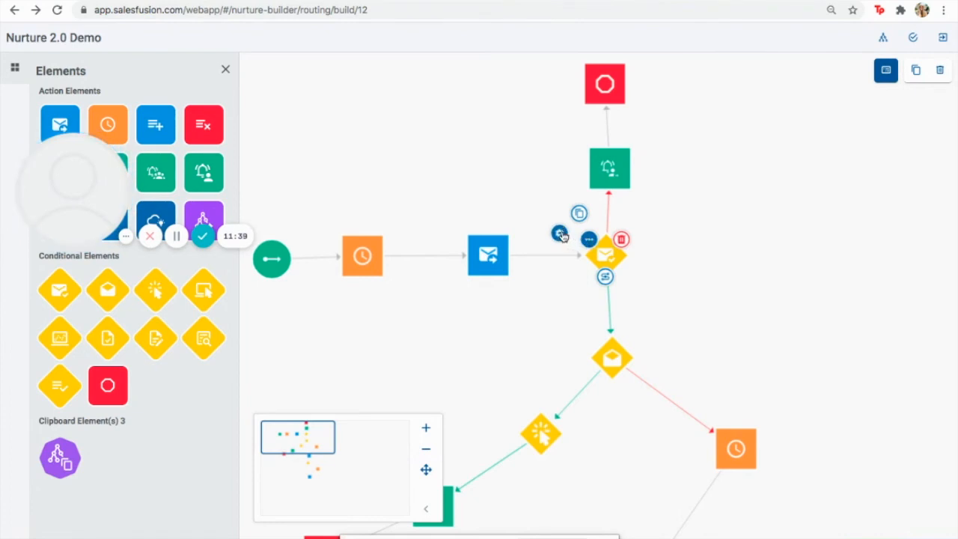
{"action": "left_click", "coordinate": [560, 233]}
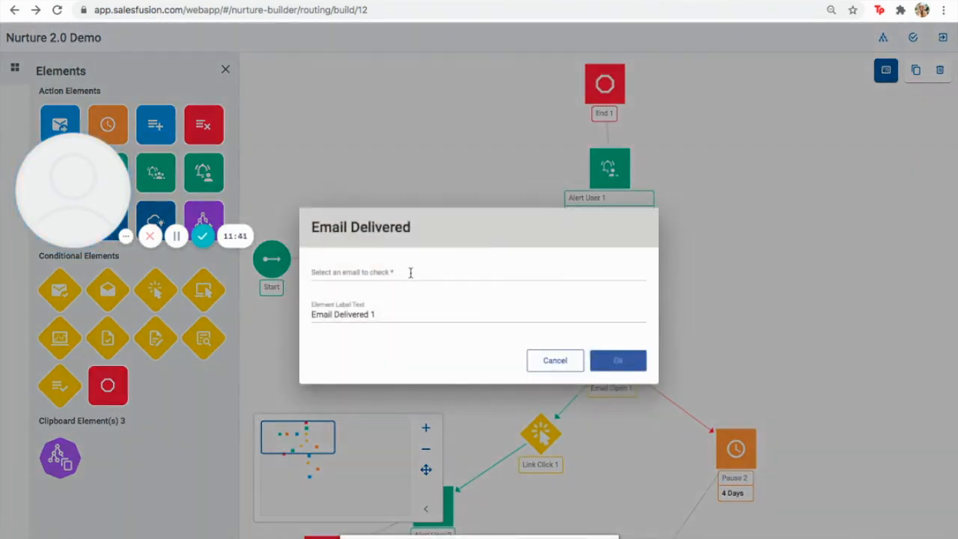
Set the Email Delivered check to Nurtures 2.0 Product Demo Email #1
{"action": "left_click", "coordinate": [411, 272]}
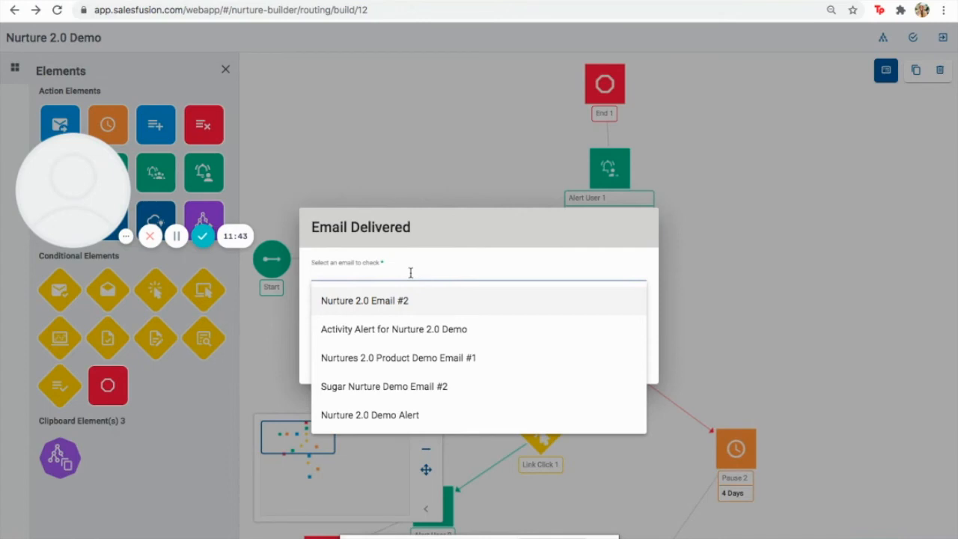
{"action": "left_click", "coordinate": [472, 359]}
{"action": "left_click", "coordinate": [619, 364]}
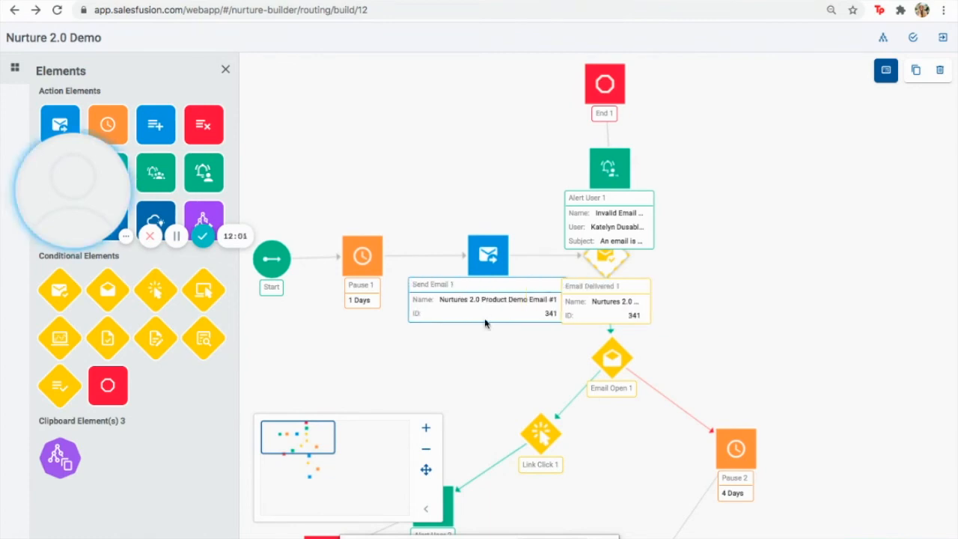
Set the Email Open check to watch Nurtures 2.0 Product Demo Email #1 for 2 days
{"action": "mouse_move", "coordinate": [611, 376]}
{"action": "mouse_move", "coordinate": [595, 344]}
{"action": "left_click", "coordinate": [565, 335]}
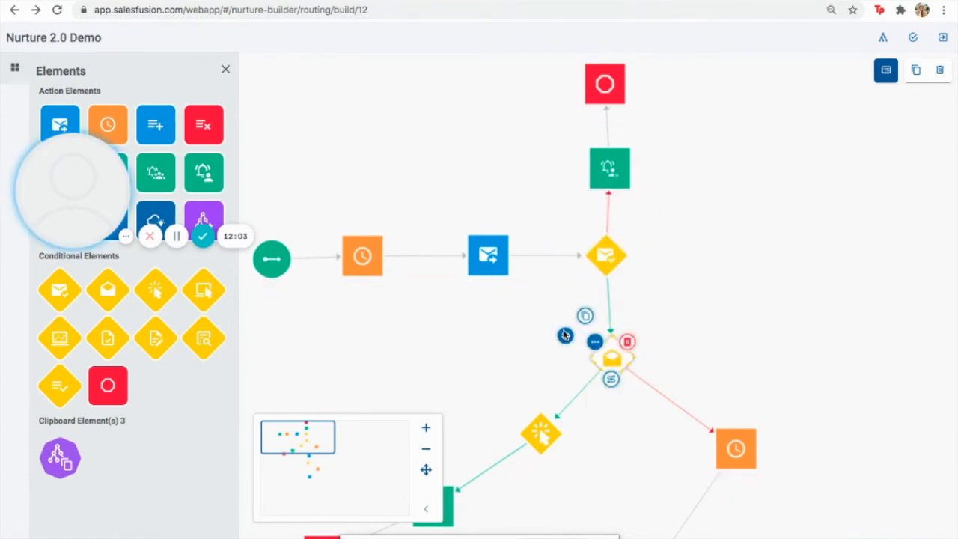
{"action": "left_click", "coordinate": [346, 250]}
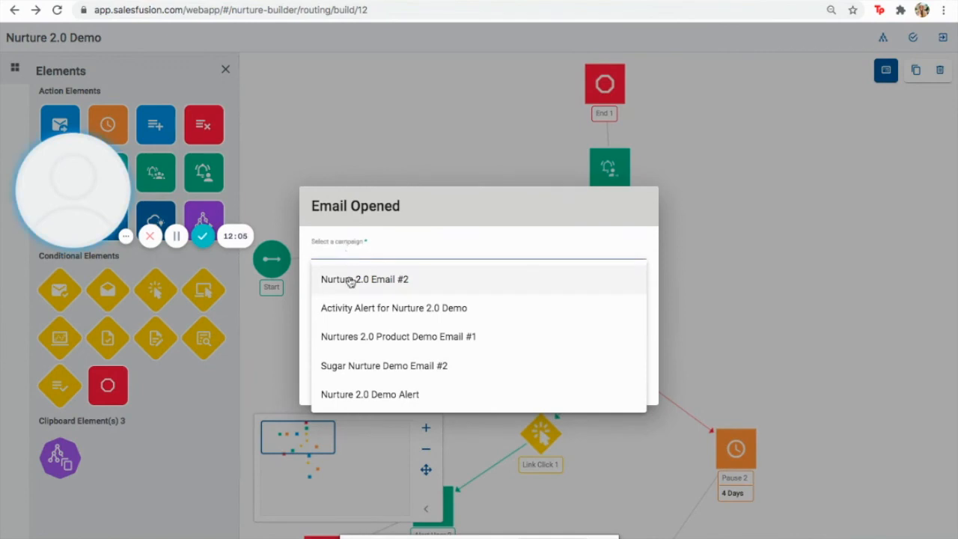
{"action": "left_click", "coordinate": [366, 339]}
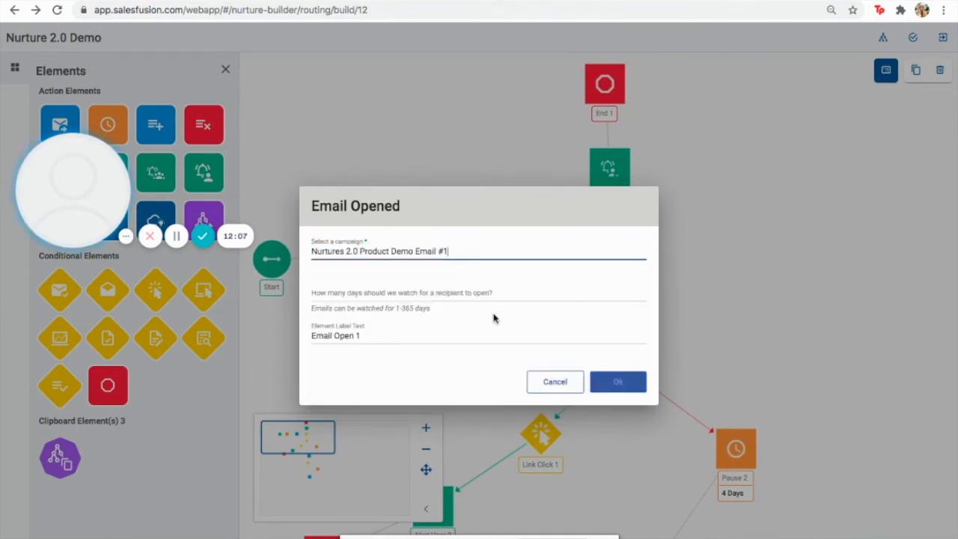
{"action": "double_click", "coordinate": [641, 292]}
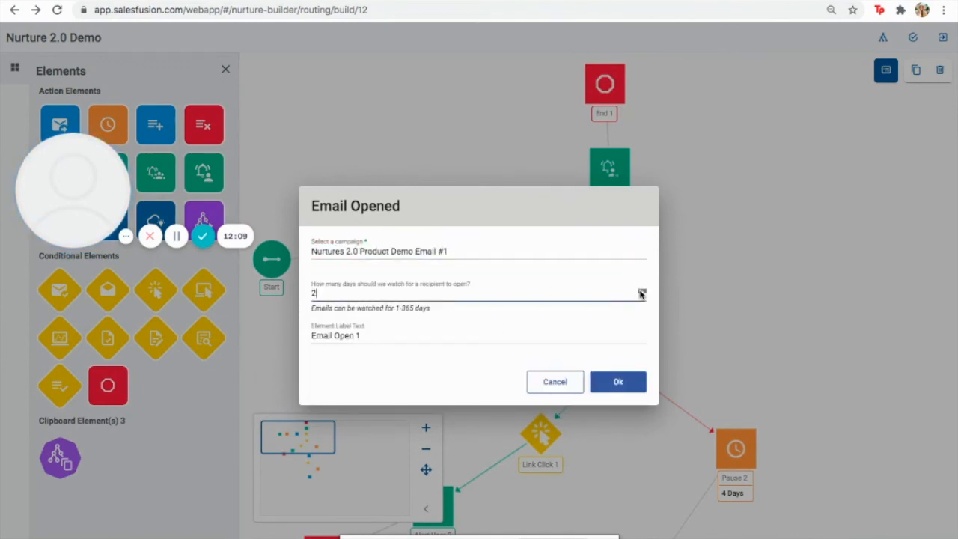
{"action": "left_click", "coordinate": [618, 380]}
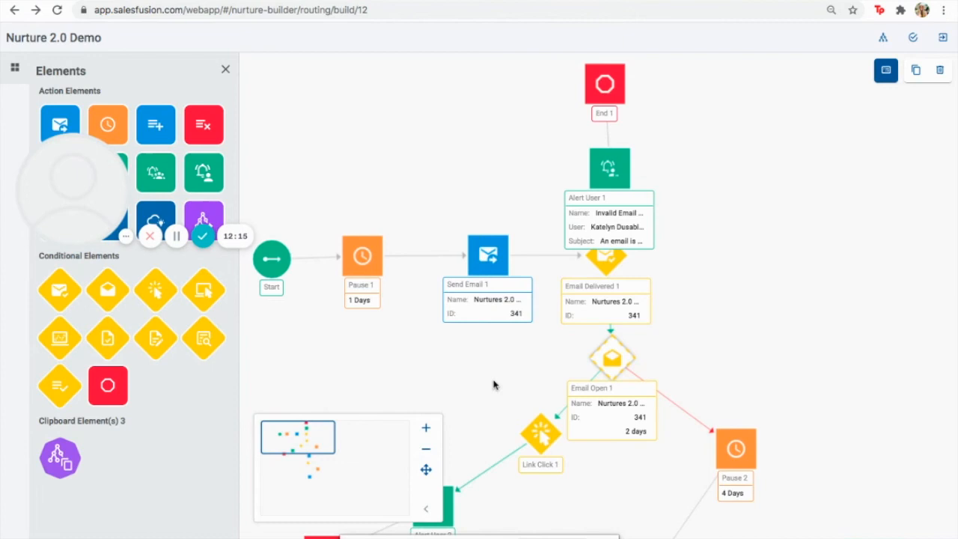
{"action": "mouse_move", "coordinate": [611, 380]}
{"action": "mouse_move", "coordinate": [540, 431]}
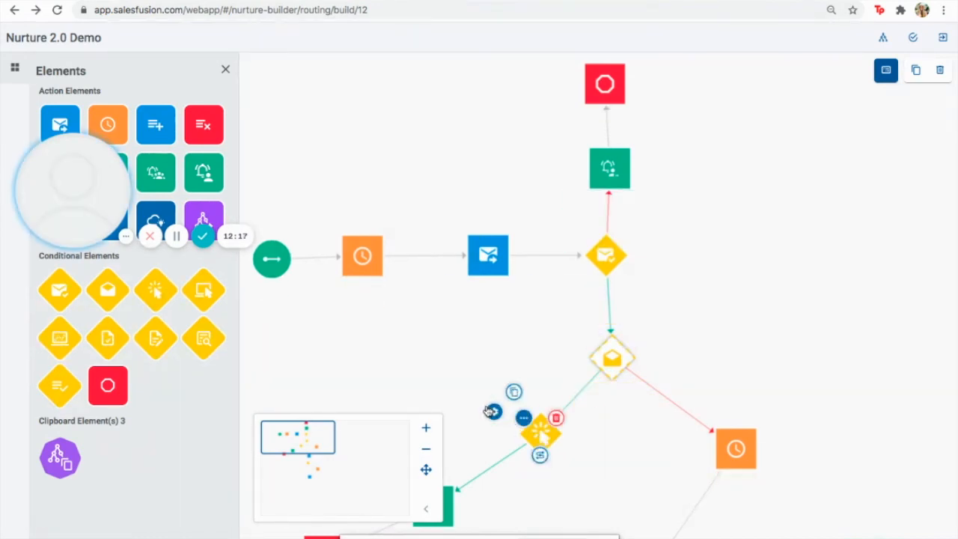
Point Link Click 1 at Nurtures 2.0 Product Demo Email #1 with a 2-day watch period
{"action": "left_click", "coordinate": [493, 412]}
{"action": "left_click", "coordinate": [362, 256]}
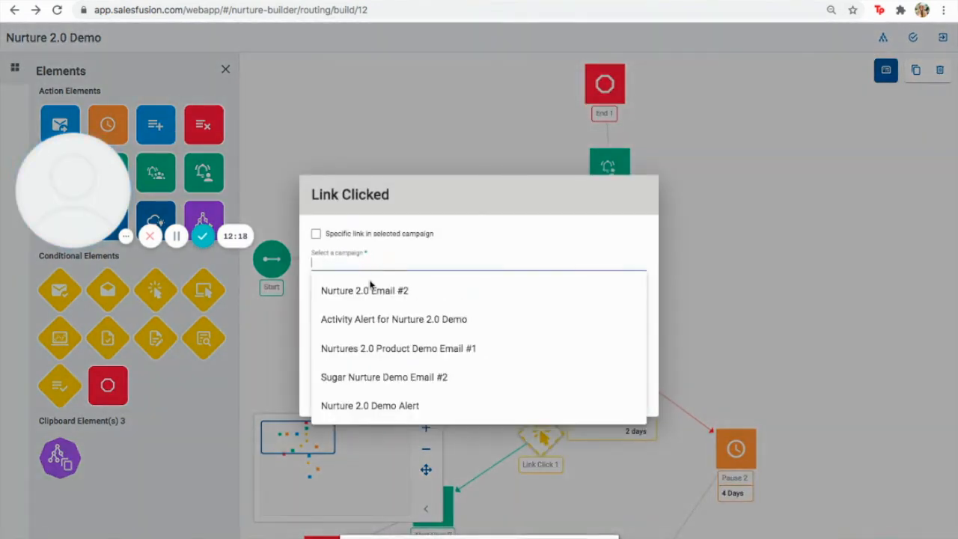
{"action": "left_click", "coordinate": [389, 349]}
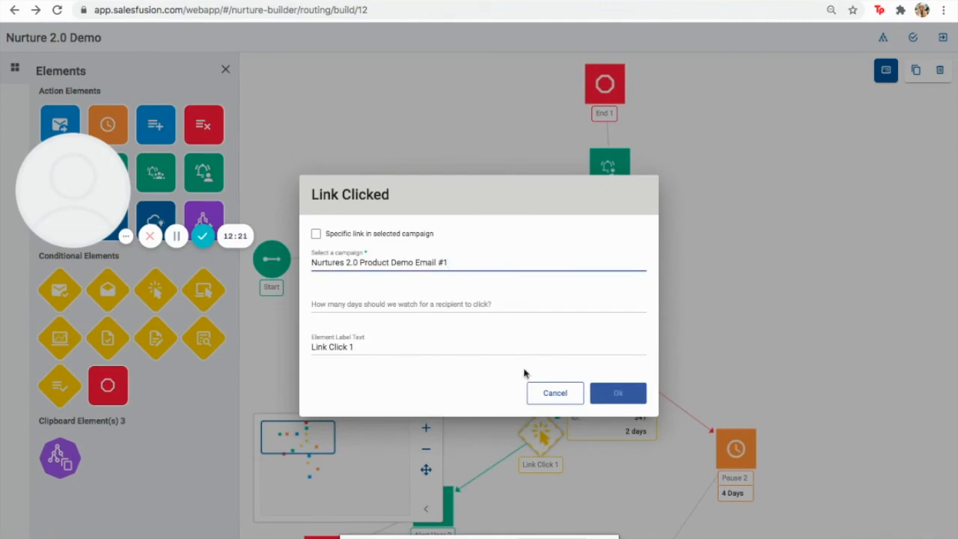
{"action": "left_click", "coordinate": [464, 306]}
{"action": "left_click", "coordinate": [642, 303]}
{"action": "left_click", "coordinate": [642, 303]}
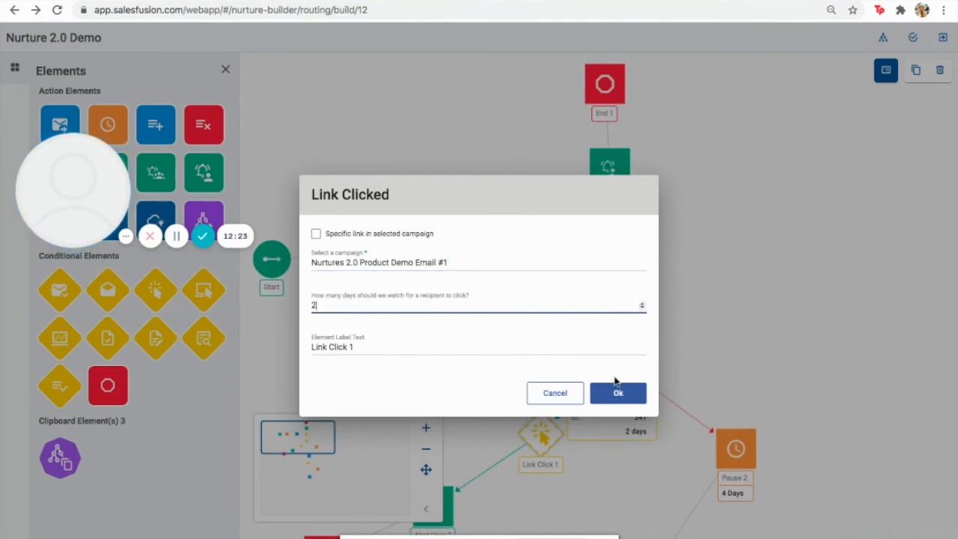
{"action": "left_click", "coordinate": [617, 395]}
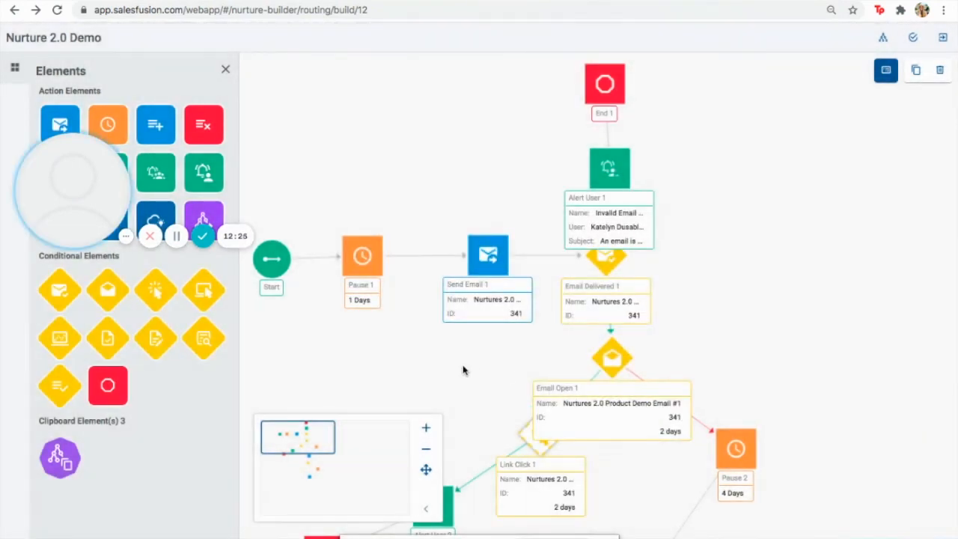
Reopen Link Click 1 and keep it tracking any link instead of one specific link
{"action": "left_click", "coordinate": [524, 417]}
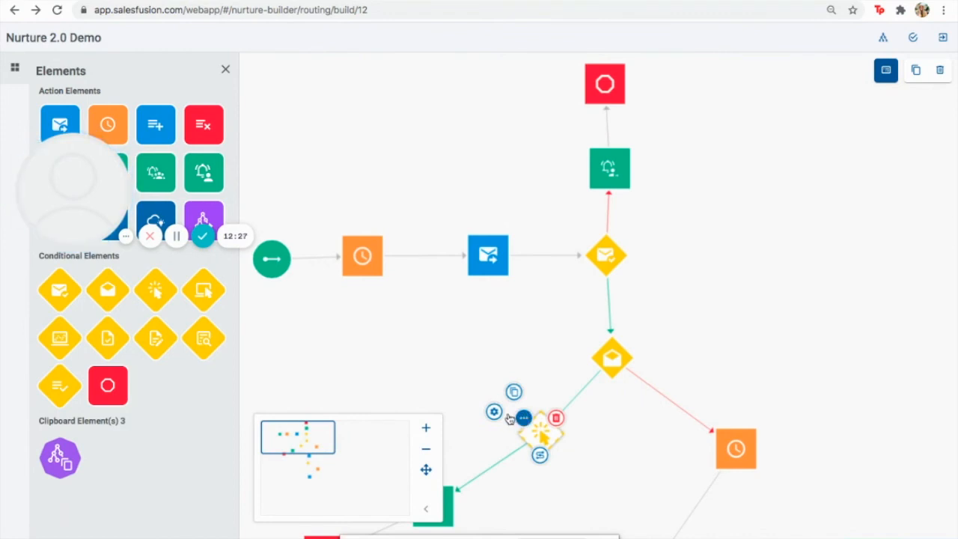
{"action": "left_click", "coordinate": [493, 411]}
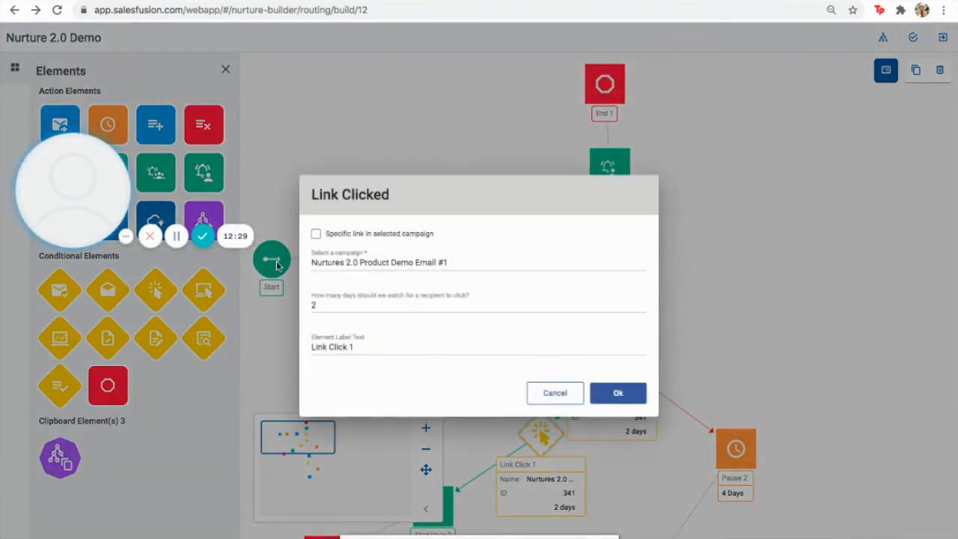
{"action": "left_click", "coordinate": [316, 235]}
{"action": "left_click", "coordinate": [357, 290]}
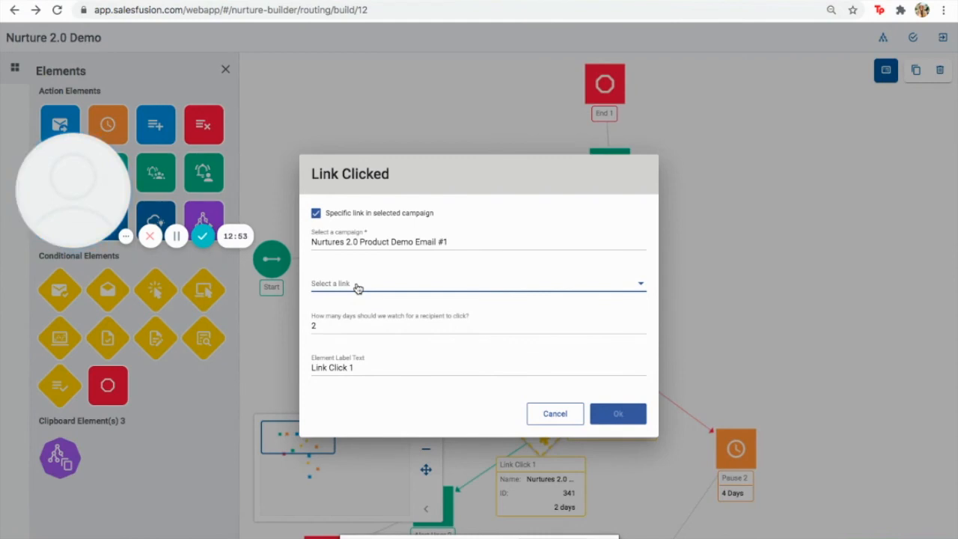
{"action": "left_click", "coordinate": [316, 214]}
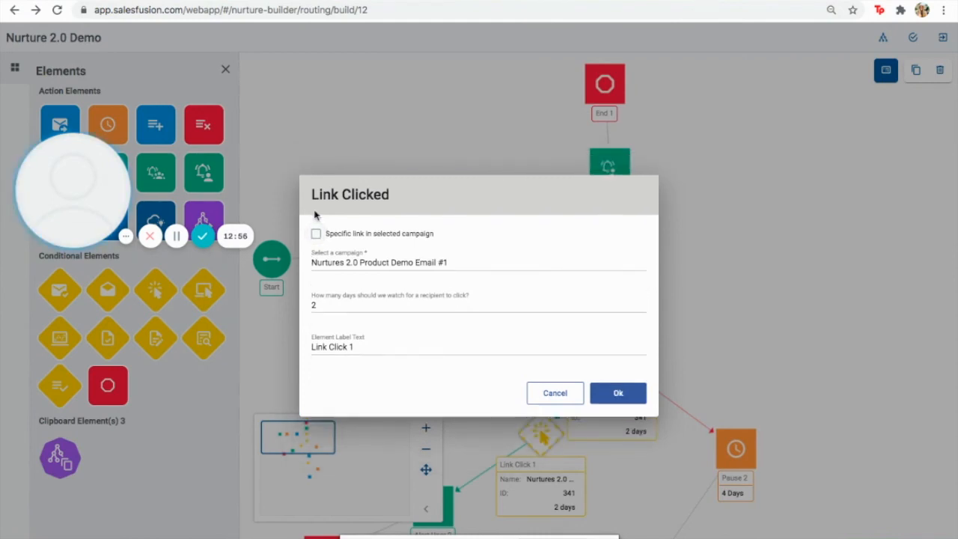
{"action": "left_click", "coordinate": [621, 397]}
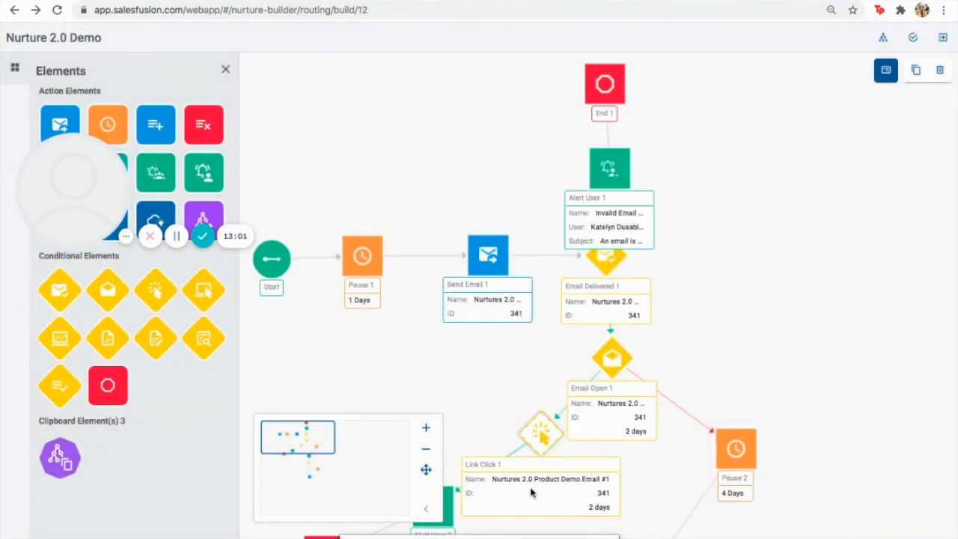
Set Copy Of Email Open 1 to watch Nurture 2.0 Email #2 for 2 days
{"action": "left_click", "coordinate": [334, 465]}
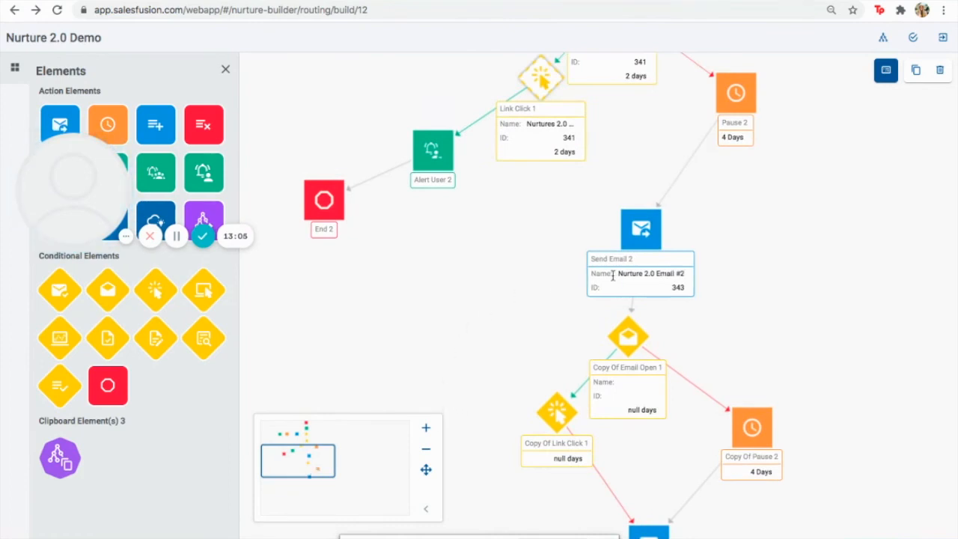
{"action": "left_click_drag", "start_coordinate": [671, 287], "coordinate": [683, 288]}
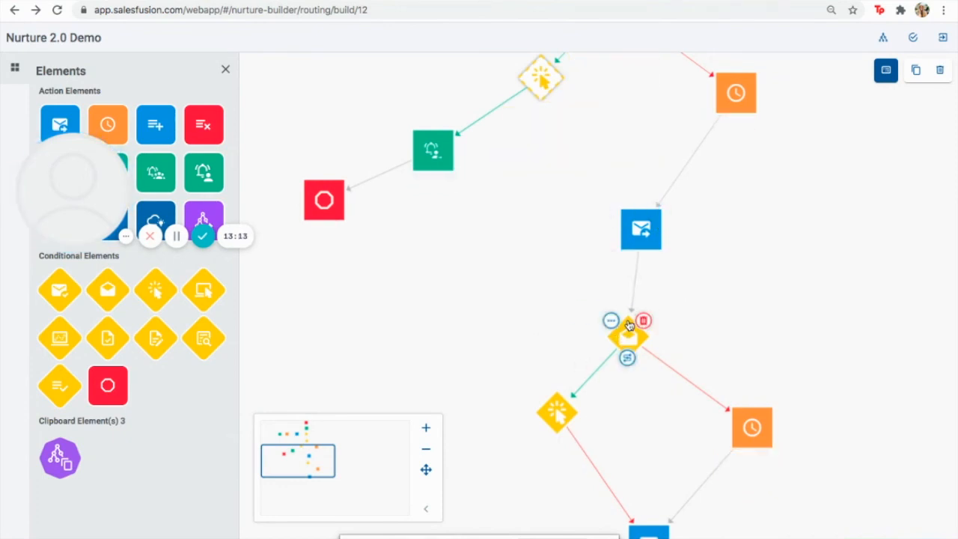
{"action": "left_click", "coordinate": [582, 317]}
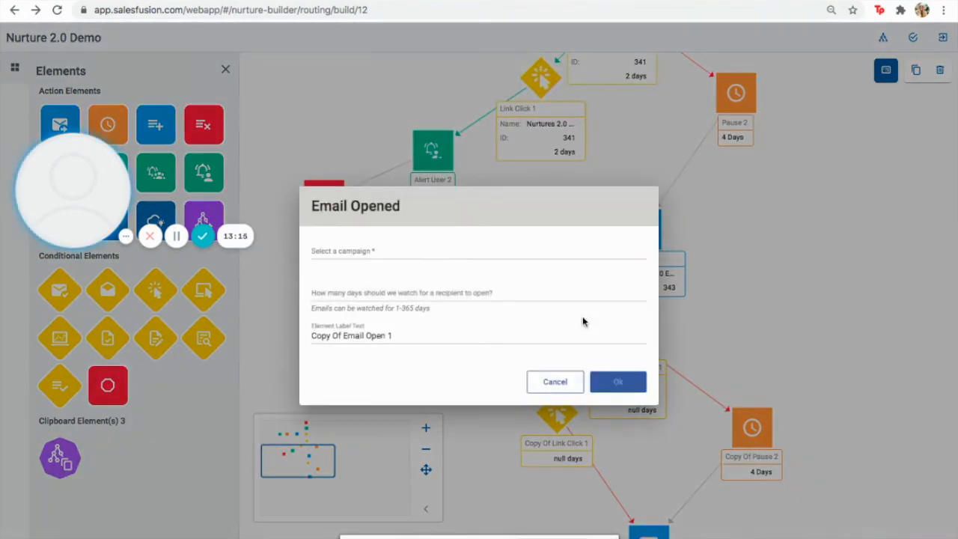
{"action": "left_click", "coordinate": [479, 254]}
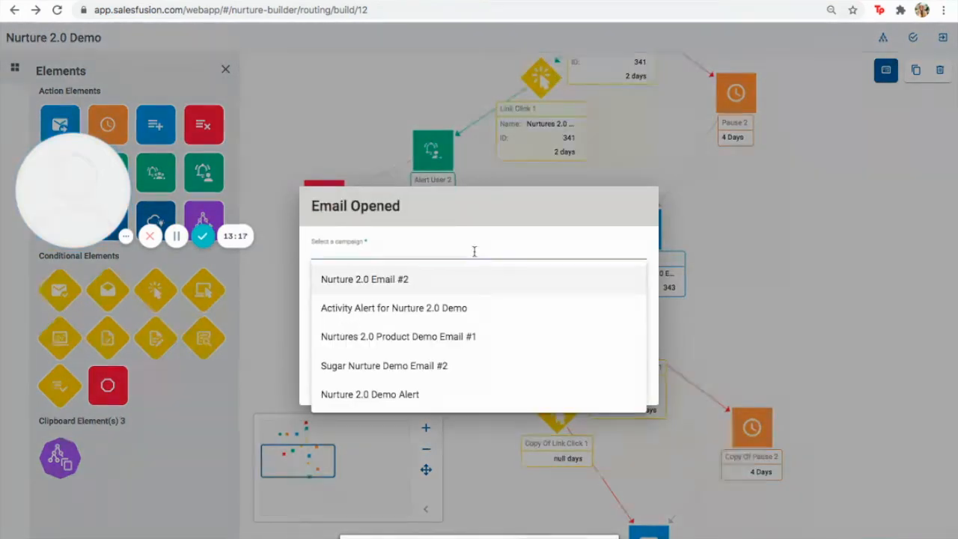
{"action": "left_click", "coordinate": [460, 285]}
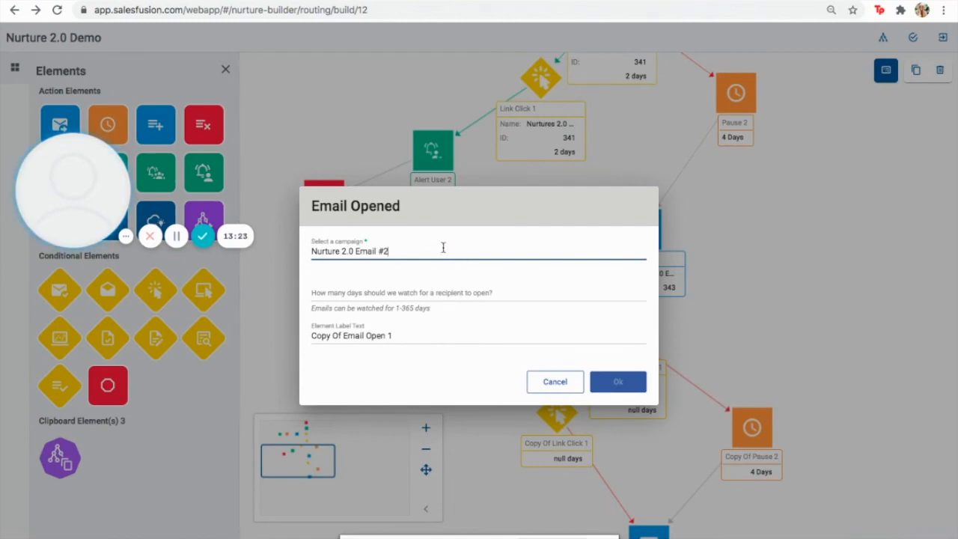
{"action": "left_click", "coordinate": [641, 294]}
{"action": "type", "text": "2"}
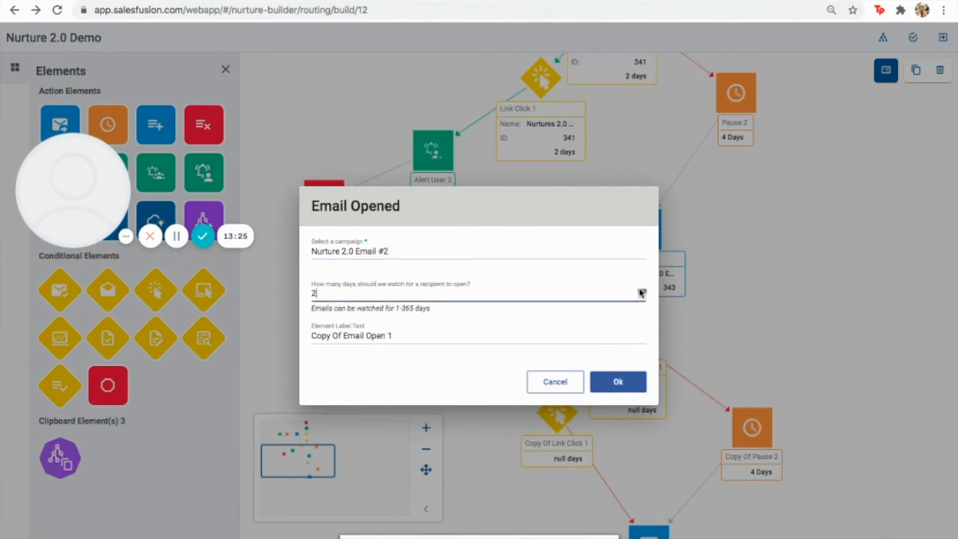
{"action": "left_click", "coordinate": [619, 383]}
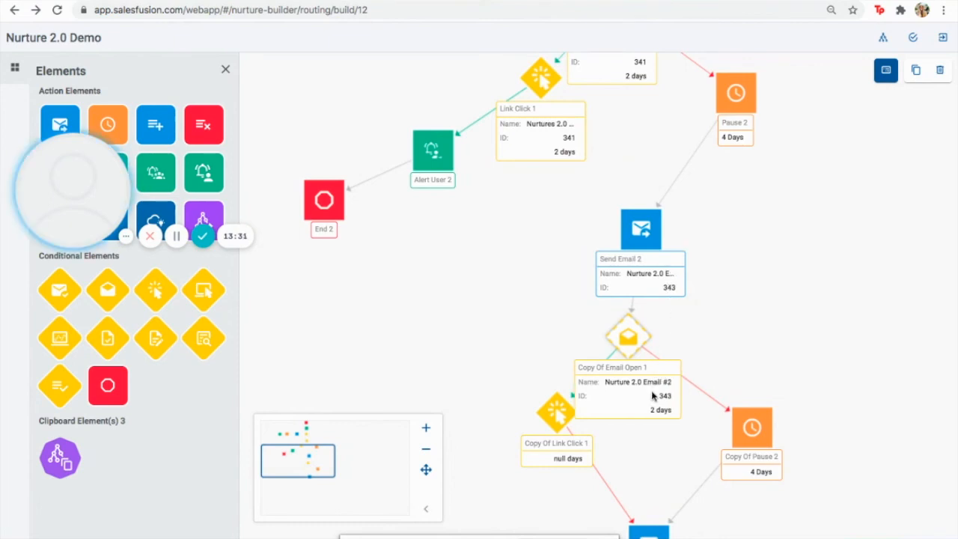
Set Copy Of Link Click 1 to watch Nurture 2.0 Email #2 for 2 days
{"action": "mouse_move", "coordinate": [550, 413]}
{"action": "mouse_move", "coordinate": [540, 397]}
{"action": "left_click", "coordinate": [511, 391]}
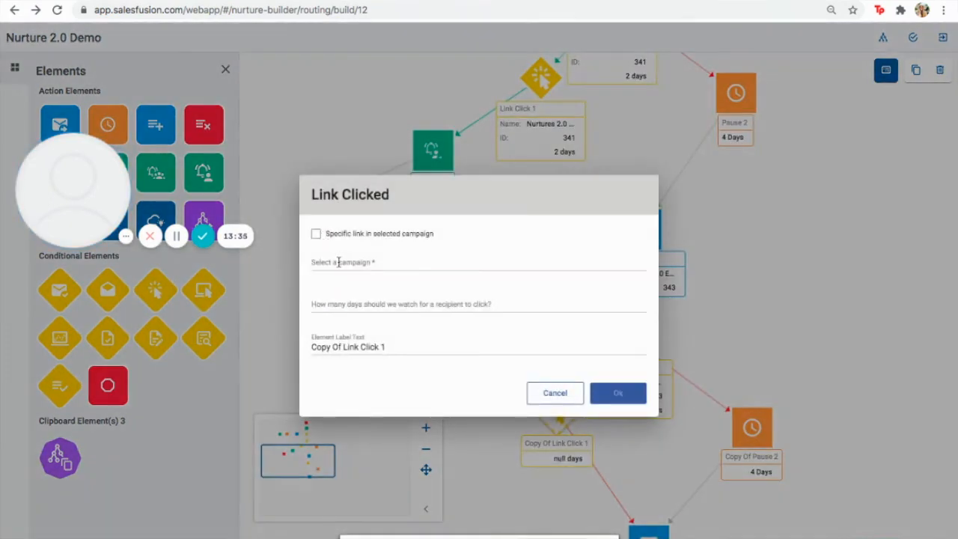
{"action": "left_click", "coordinate": [337, 259]}
{"action": "left_click", "coordinate": [380, 295]}
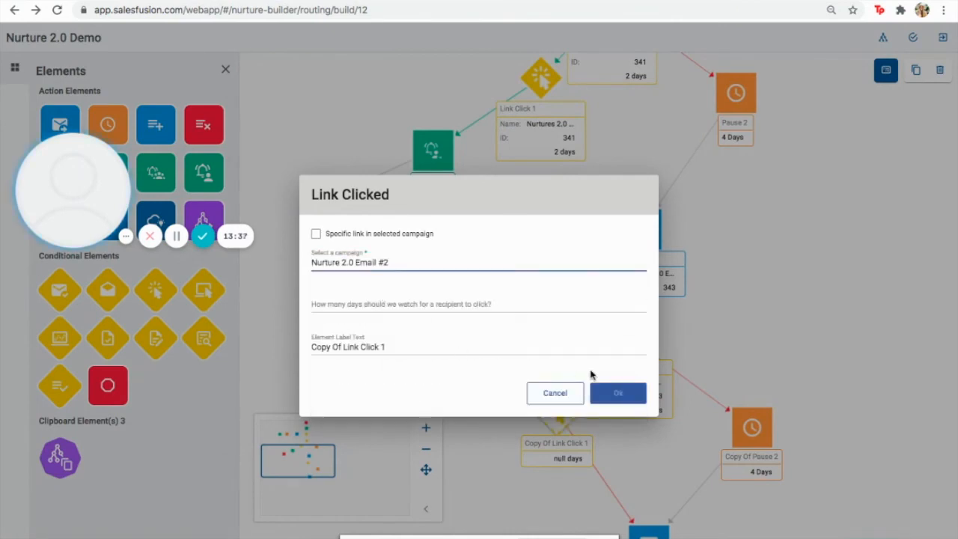
{"action": "left_click", "coordinate": [641, 304]}
{"action": "left_click", "coordinate": [642, 303]}
{"action": "left_click", "coordinate": [616, 392]}
{"action": "left_click_drag", "start_coordinate": [302, 456], "coordinate": [306, 469]}
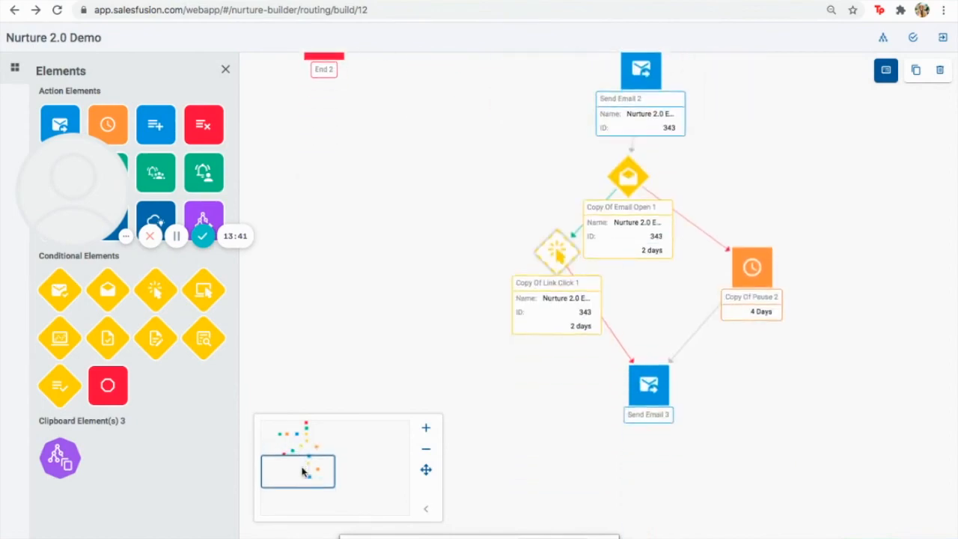
{"action": "mouse_move", "coordinate": [665, 375]}
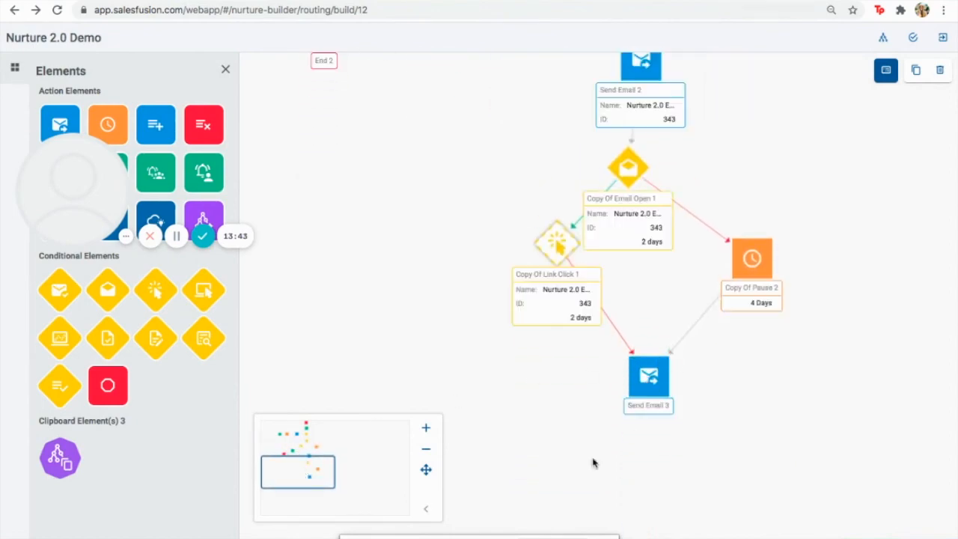
Delete Send Email 3 and add End 3, fed by Copy Of Pause 2 and the no-click branch
{"action": "left_click", "coordinate": [667, 359]}
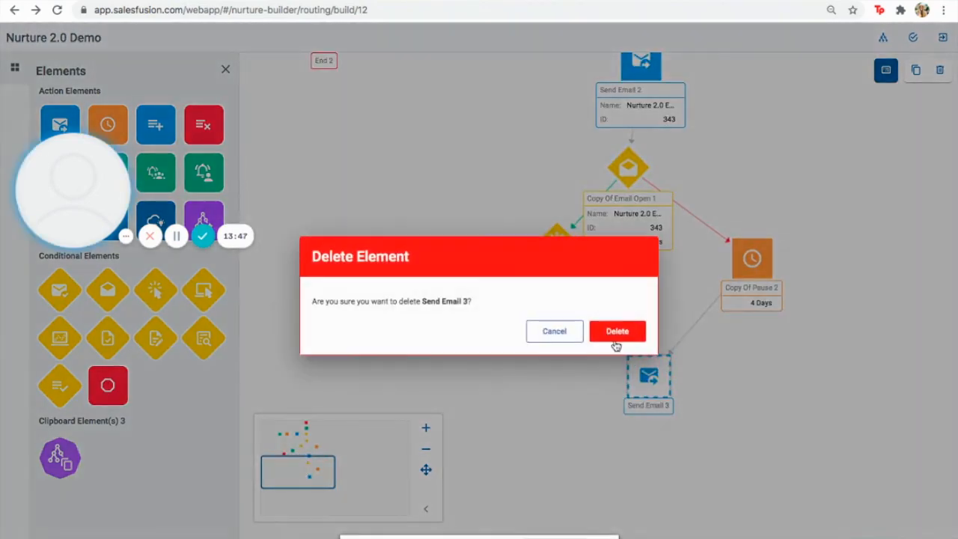
{"action": "left_click", "coordinate": [617, 331]}
{"action": "left_click_drag", "start_coordinate": [108, 385], "coordinate": [654, 409]}
{"action": "left_click_drag", "start_coordinate": [751, 279], "coordinate": [730, 309]}
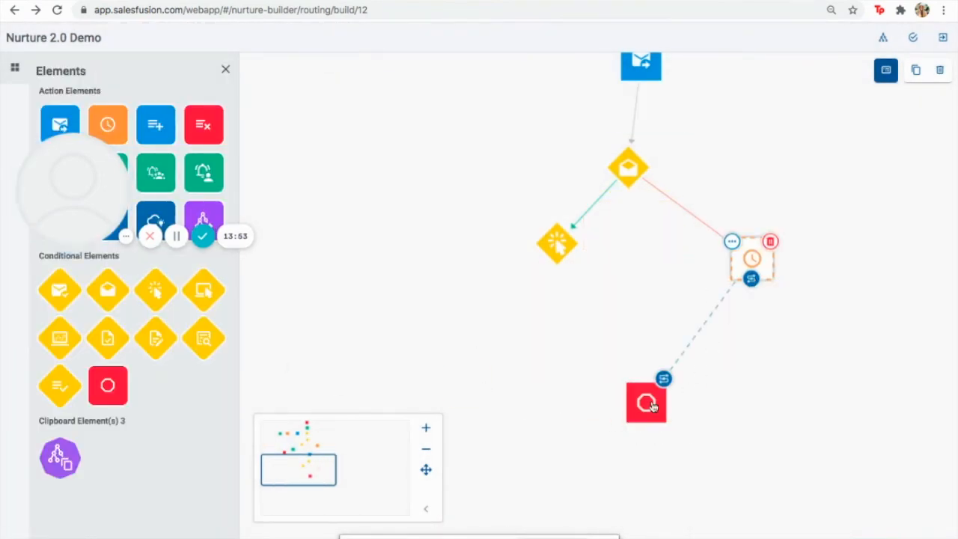
{"action": "left_click", "coordinate": [664, 379]}
{"action": "left_click", "coordinate": [557, 266]}
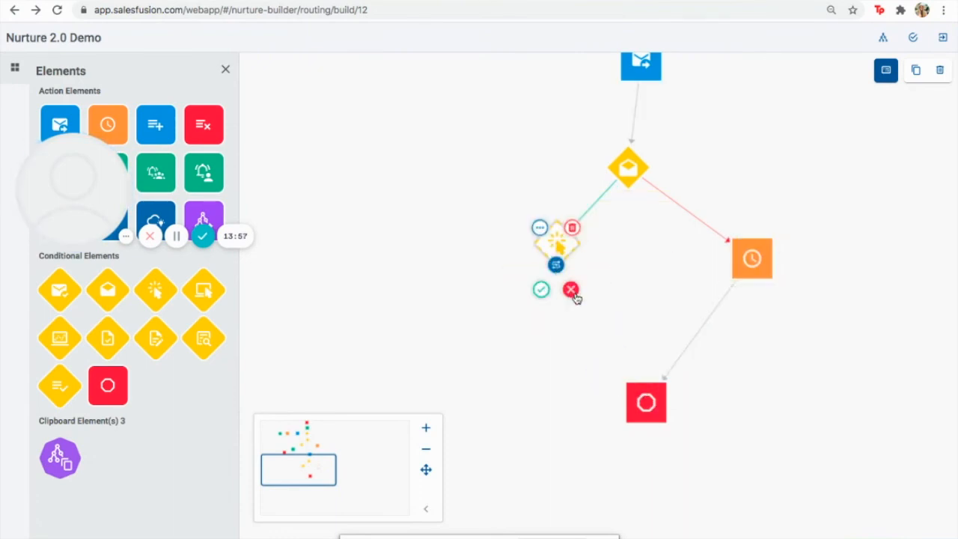
{"action": "left_click", "coordinate": [649, 405]}
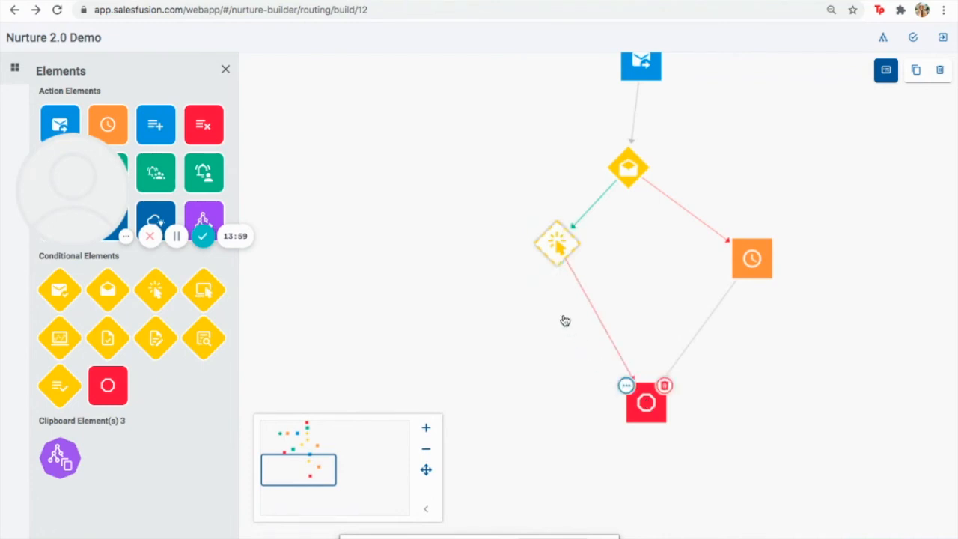
Add Pause 4 on the link-click yes branch and connect it to End 3
{"action": "left_click", "coordinate": [555, 267]}
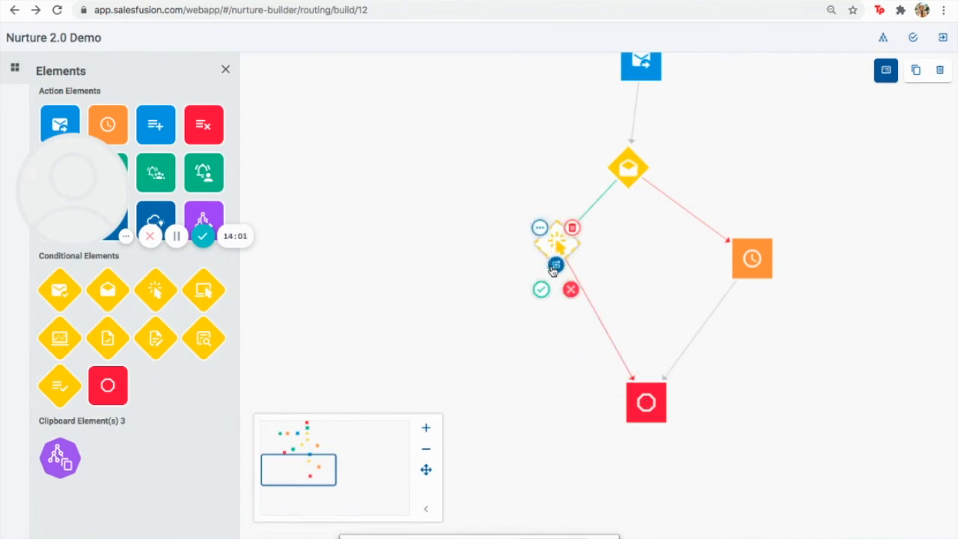
{"action": "left_click", "coordinate": [542, 290]}
{"action": "left_click_drag", "start_coordinate": [110, 126], "coordinate": [440, 346]}
{"action": "left_click", "coordinate": [555, 247]}
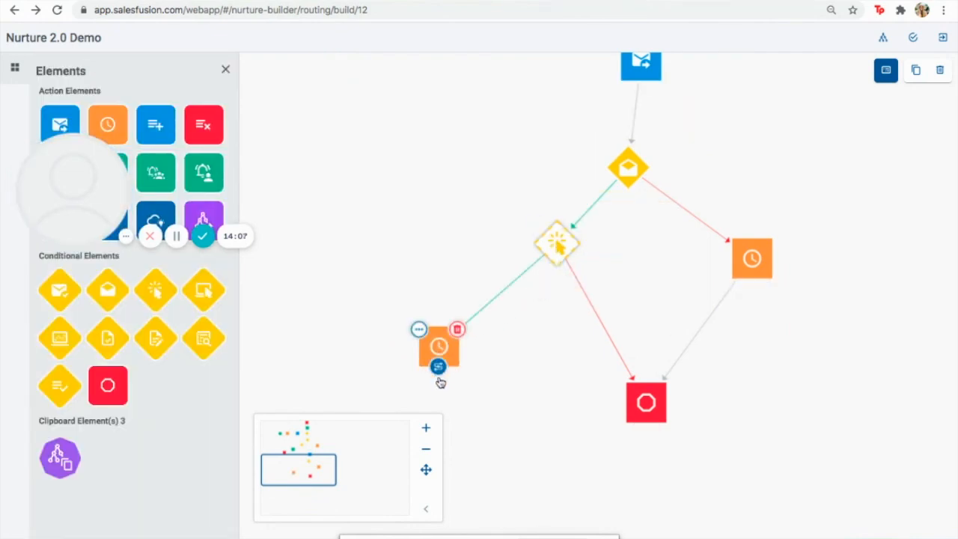
{"action": "left_click", "coordinate": [439, 354]}
{"action": "left_click_drag", "start_coordinate": [608, 406], "coordinate": [647, 404]}
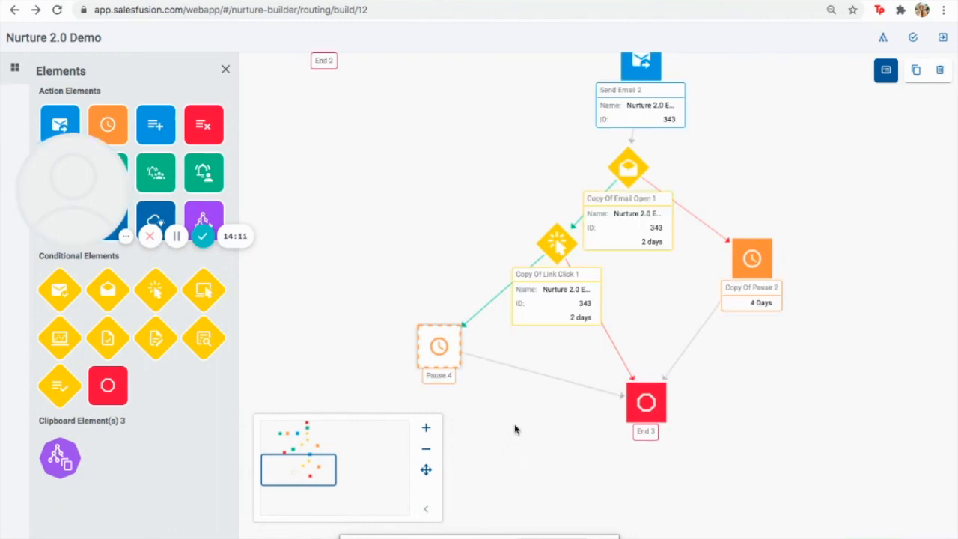
{"action": "left_click", "coordinate": [557, 244]}
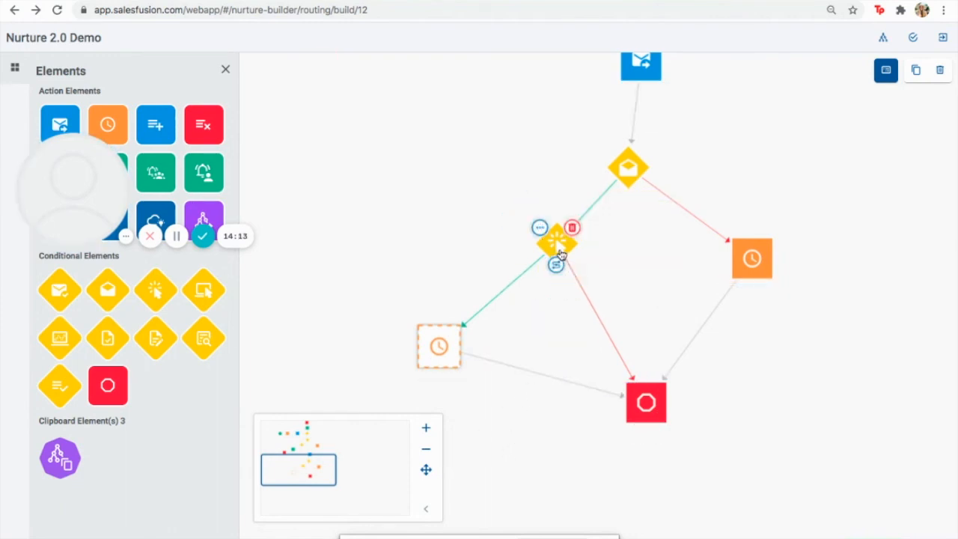
{"action": "left_click", "coordinate": [557, 265]}
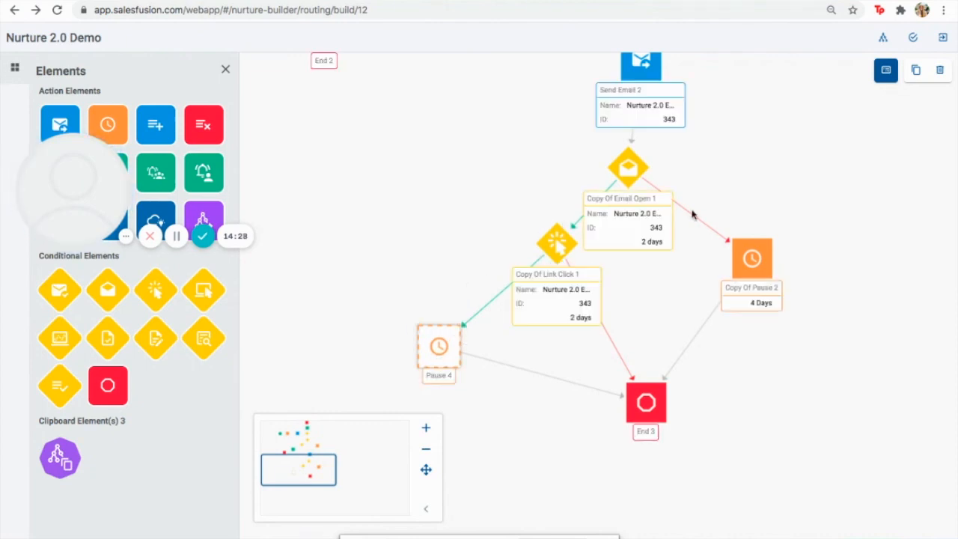
Validate the workflow and review the validation error list
{"action": "left_click", "coordinate": [912, 38]}
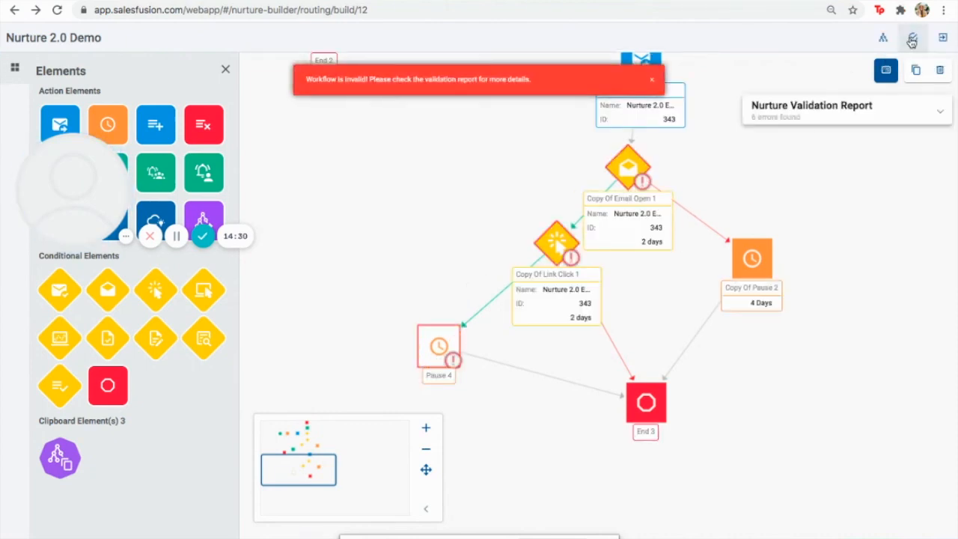
{"action": "left_click", "coordinate": [837, 119]}
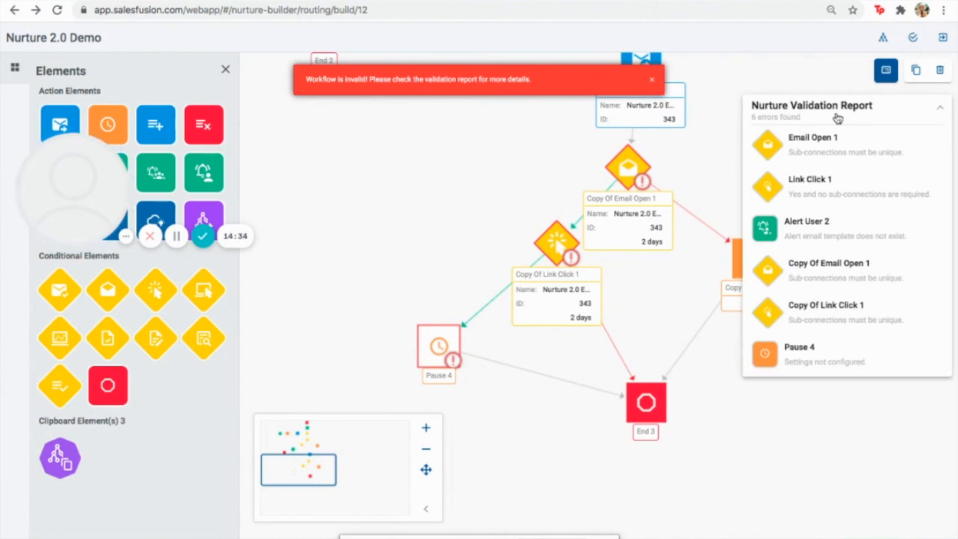
{"action": "left_click", "coordinate": [837, 118]}
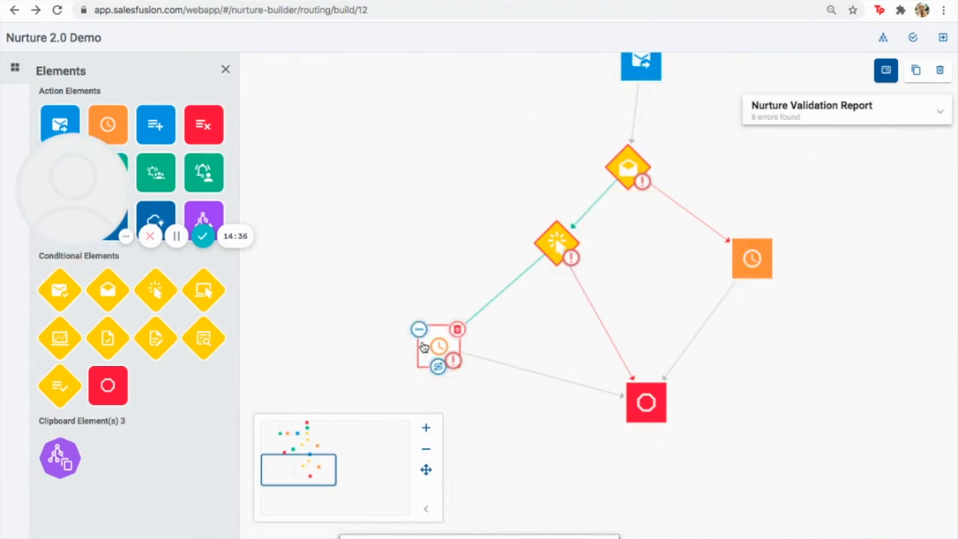
{"action": "left_click", "coordinate": [419, 331]}
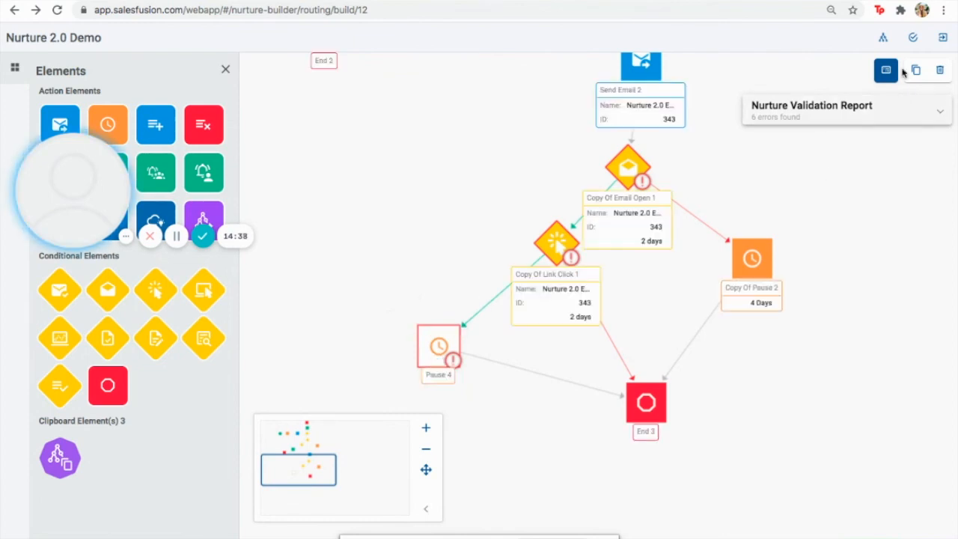
{"action": "left_click", "coordinate": [905, 113]}
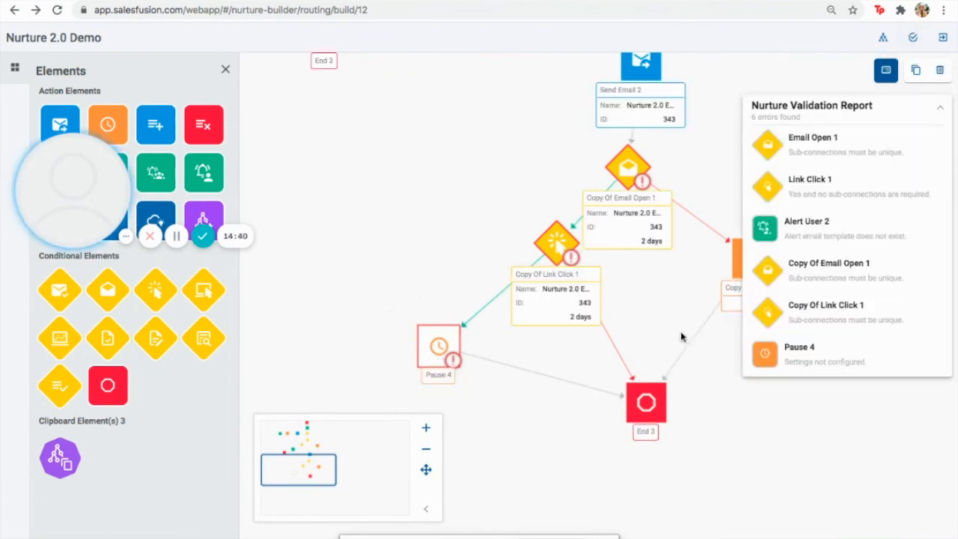
Set Pause 4 to wait 4 Days and re-run validation
{"action": "left_click", "coordinate": [419, 331]}
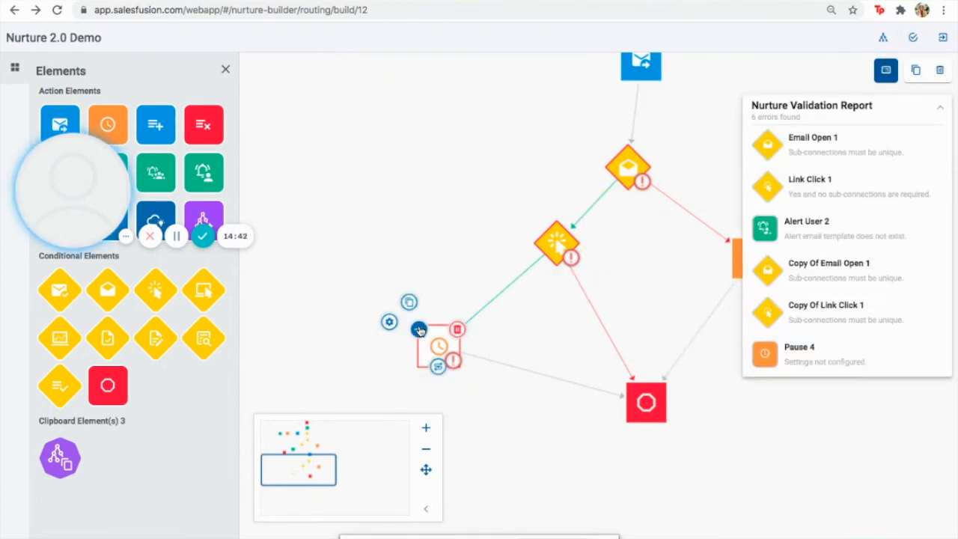
{"action": "left_click", "coordinate": [390, 322]}
{"action": "left_click", "coordinate": [364, 250]}
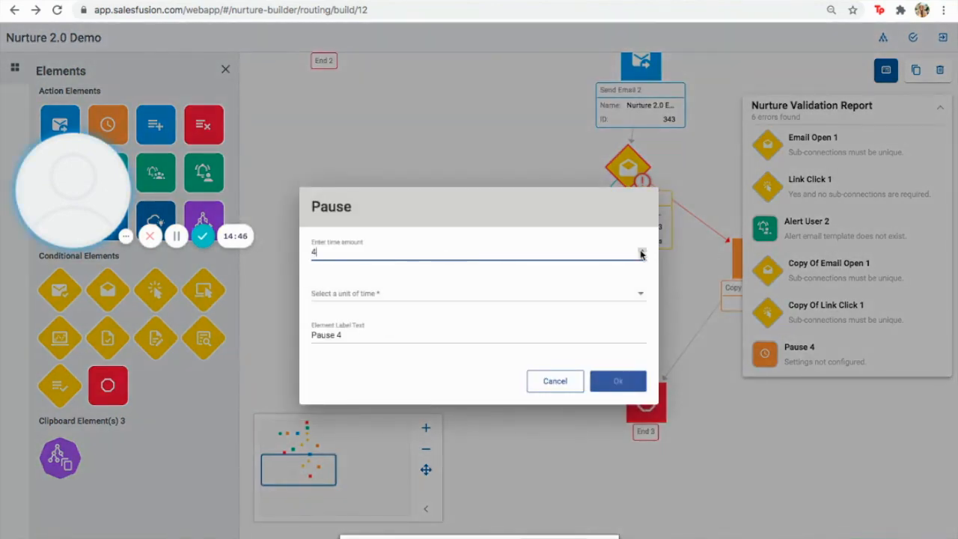
{"action": "left_click", "coordinate": [640, 296]}
{"action": "left_click", "coordinate": [554, 301]}
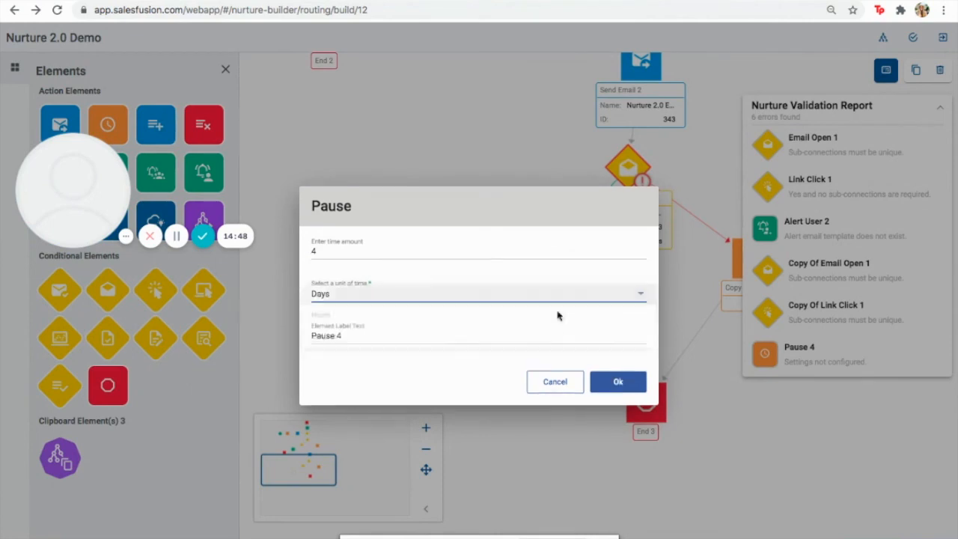
{"action": "left_click", "coordinate": [618, 381]}
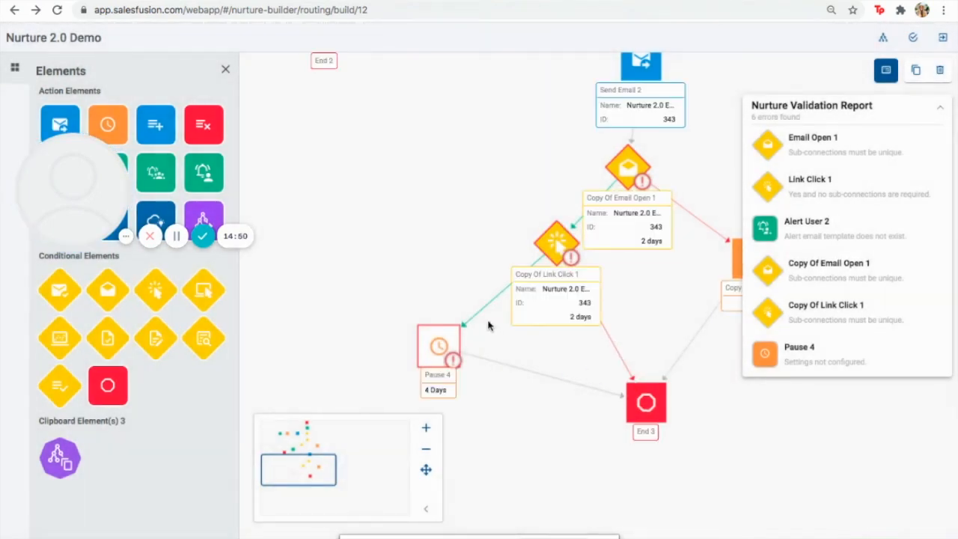
{"action": "left_click", "coordinate": [913, 38]}
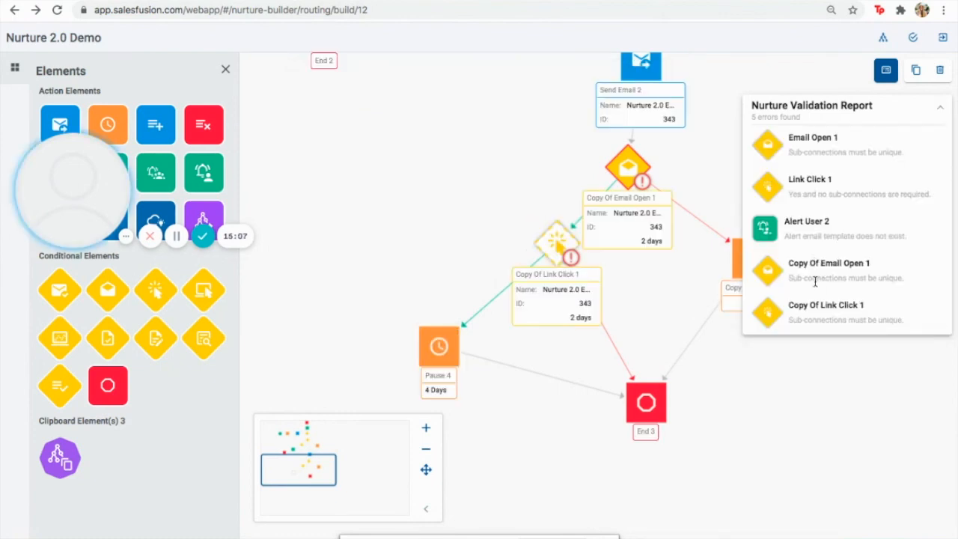
Give Alert User 2 the Customer Marketing Sugar Nurture Activity Alert template, a recipient user and subject Test
{"action": "left_click_drag", "start_coordinate": [306, 468], "coordinate": [306, 452]}
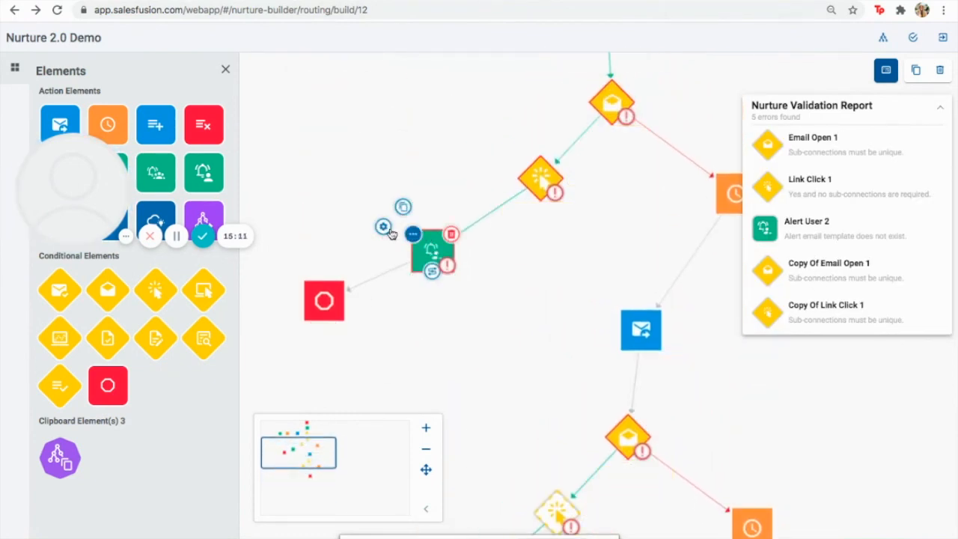
{"action": "double_click", "coordinate": [430, 246]}
{"action": "left_click", "coordinate": [348, 230]}
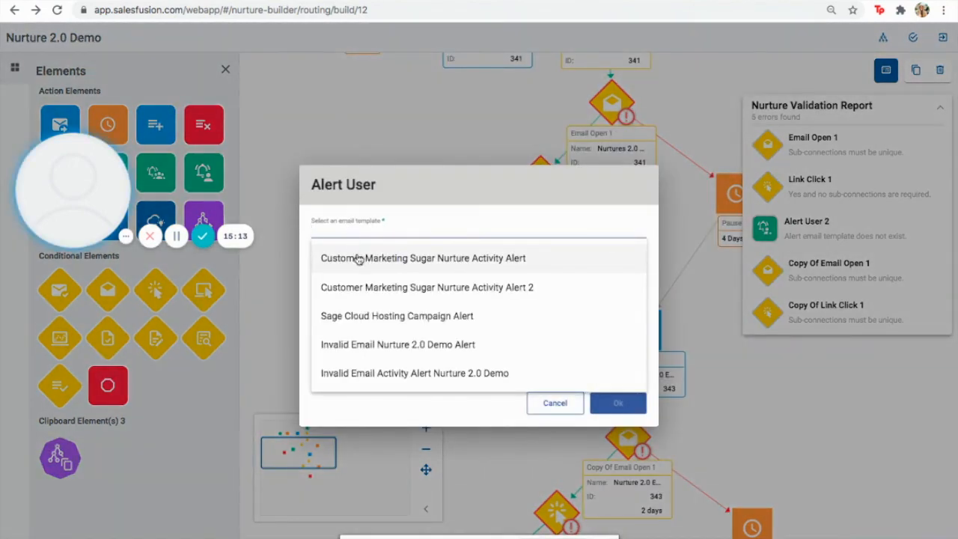
{"action": "left_click", "coordinate": [359, 258]}
{"action": "left_click", "coordinate": [356, 271]}
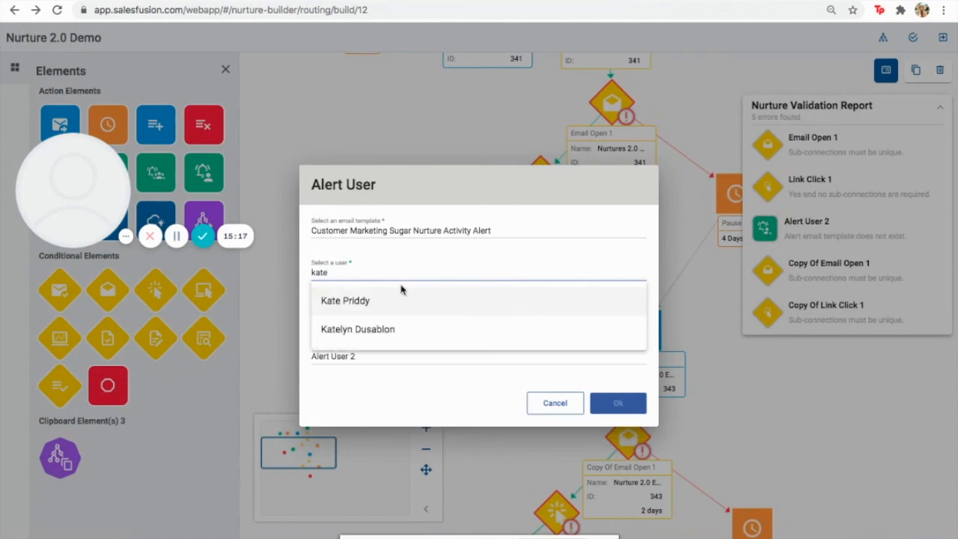
{"action": "left_click", "coordinate": [395, 334]}
{"action": "left_click", "coordinate": [420, 316]}
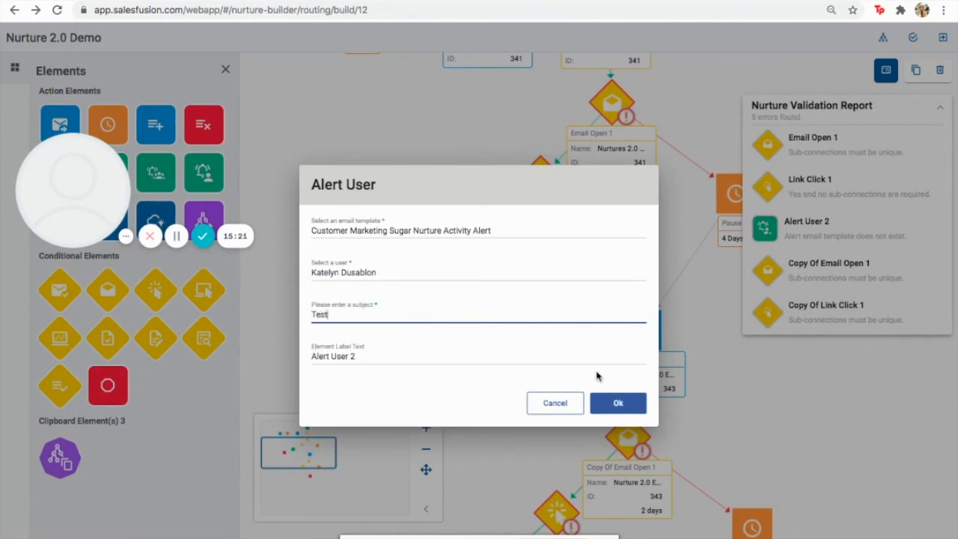
{"action": "left_click", "coordinate": [615, 403]}
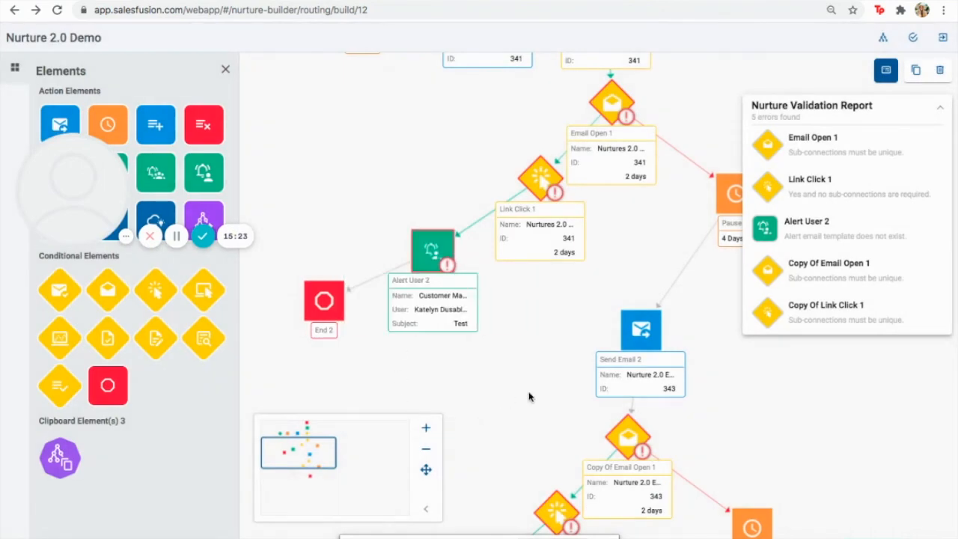
{"action": "left_click_drag", "start_coordinate": [281, 461], "coordinate": [284, 480]}
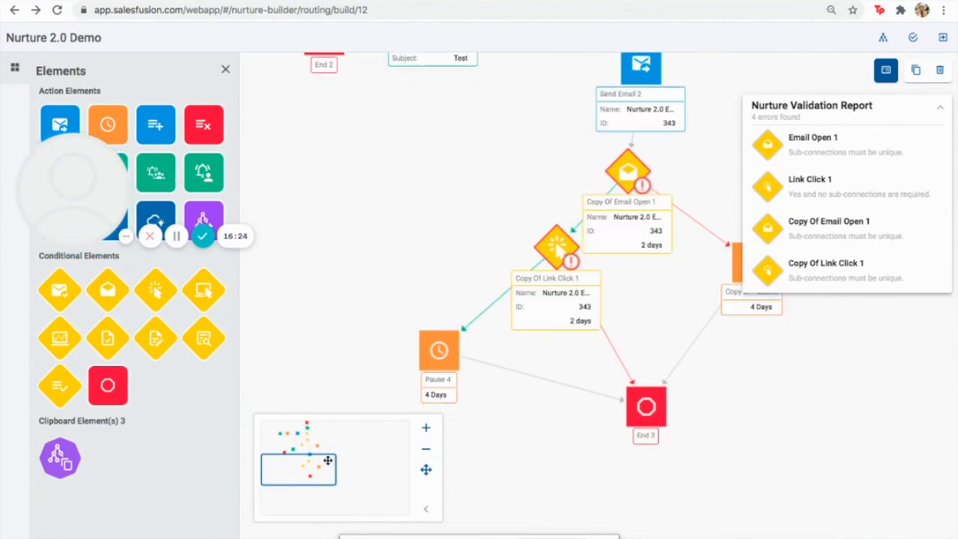
Delete the Link Click condition under Email Open 1, then select Alert User 2 and End 2
{"action": "left_click_drag", "start_coordinate": [289, 469], "coordinate": [288, 437]}
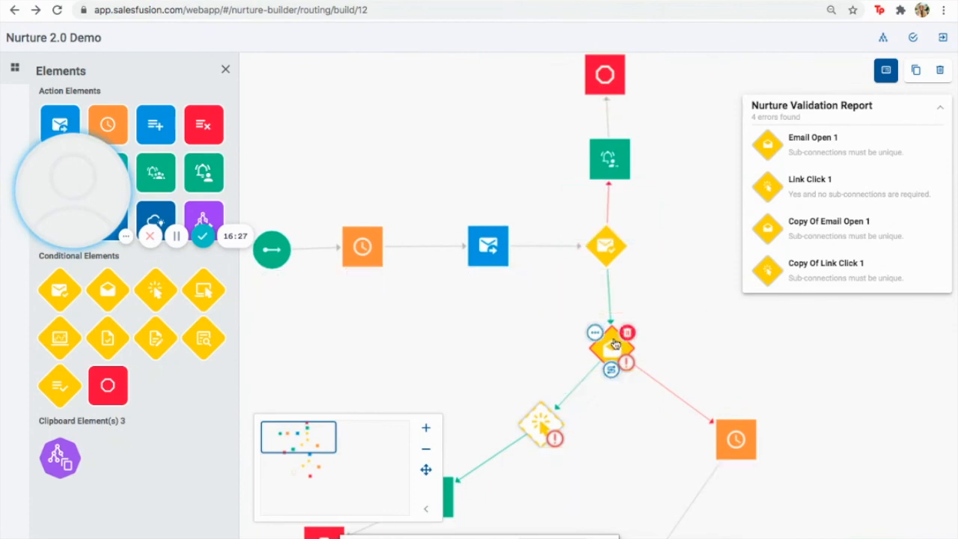
{"action": "left_click", "coordinate": [612, 356]}
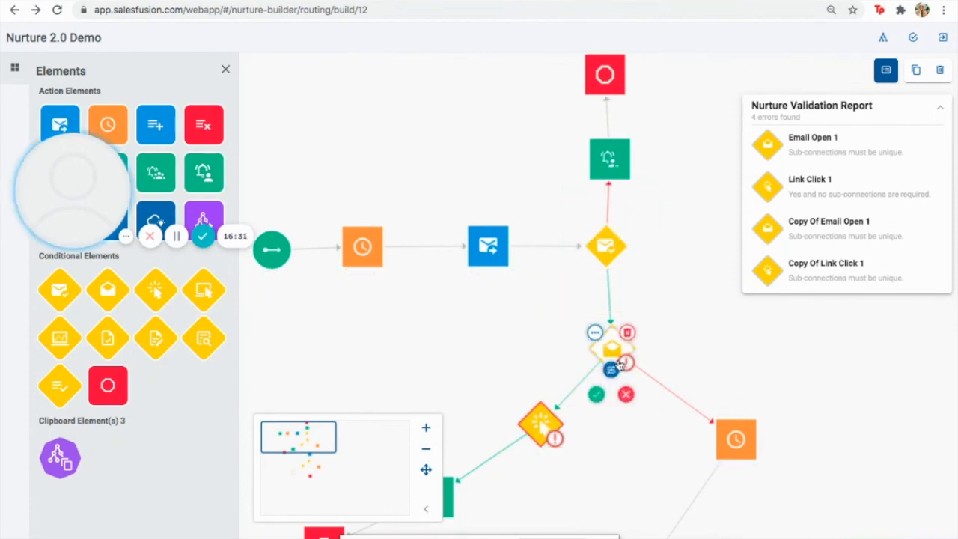
{"action": "left_click_drag", "start_coordinate": [328, 443], "coordinate": [328, 451]}
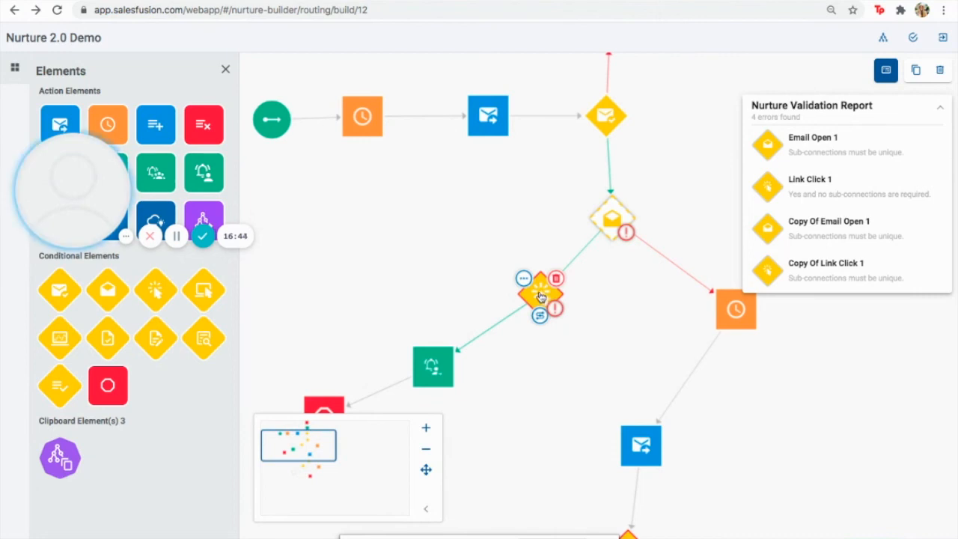
{"action": "left_click", "coordinate": [524, 282]}
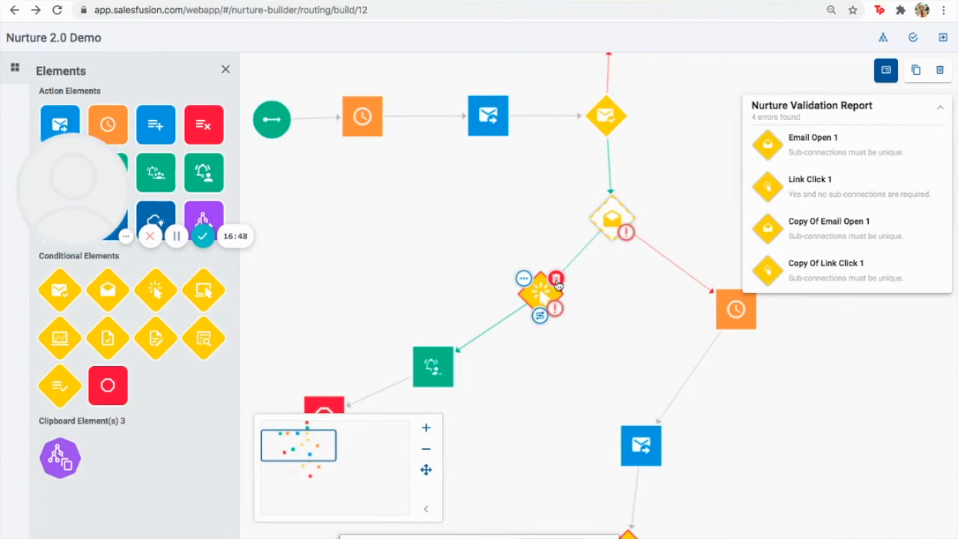
{"action": "left_click", "coordinate": [556, 281]}
{"action": "left_click", "coordinate": [629, 342]}
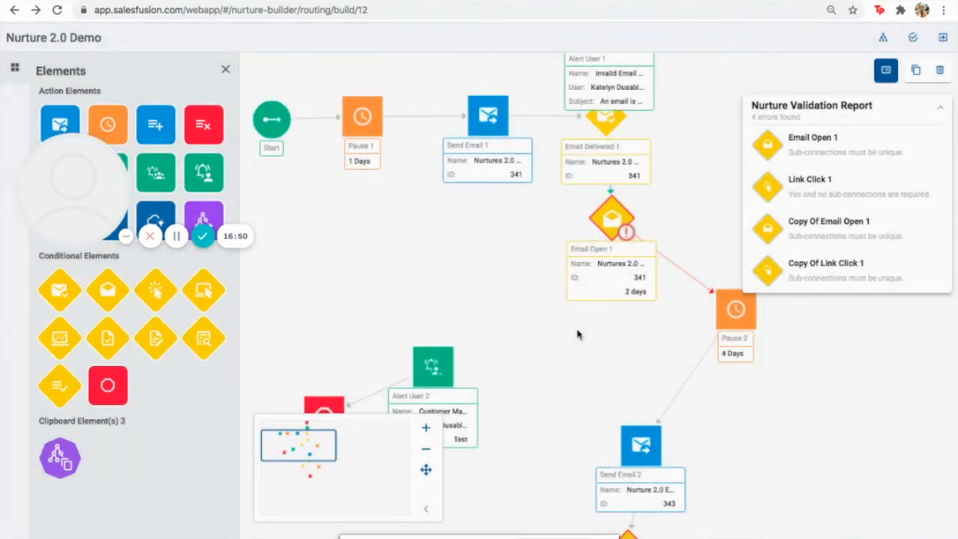
{"action": "left_click_drag", "start_coordinate": [258, 317], "coordinate": [443, 388]}
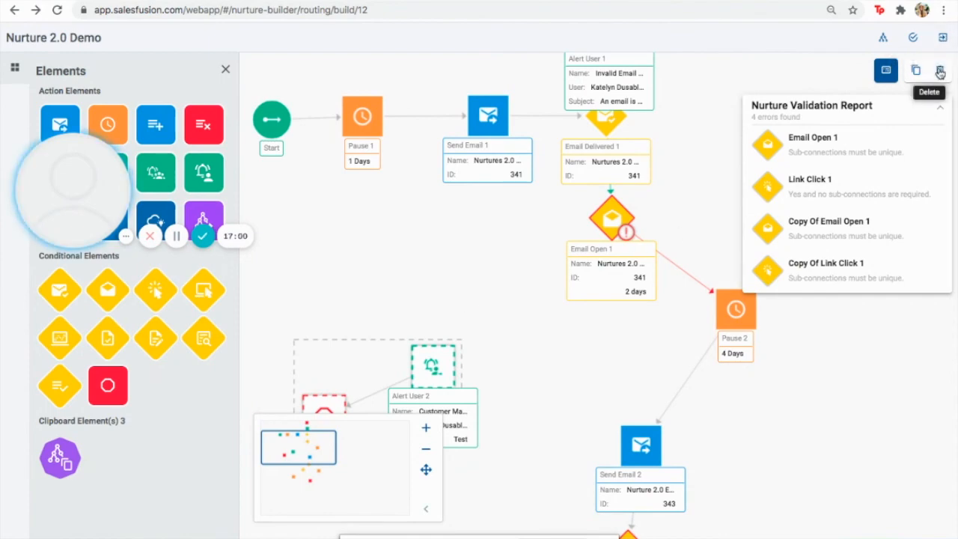
Delete Alert User 2, End 2 and the Email Open 1 condition
{"action": "left_click", "coordinate": [941, 69]}
{"action": "left_click", "coordinate": [607, 343]}
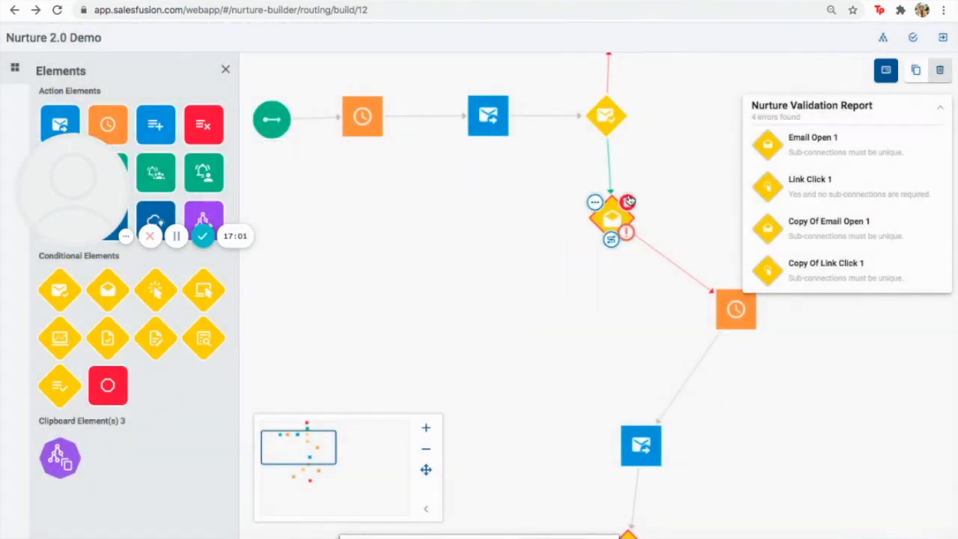
{"action": "mouse_move", "coordinate": [719, 289]}
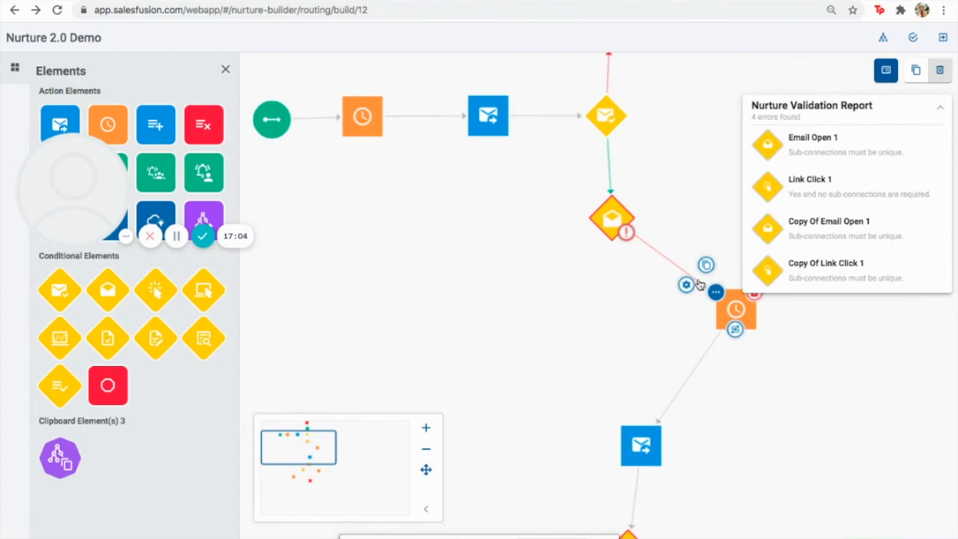
{"action": "mouse_move", "coordinate": [616, 217]}
{"action": "mouse_move", "coordinate": [613, 241]}
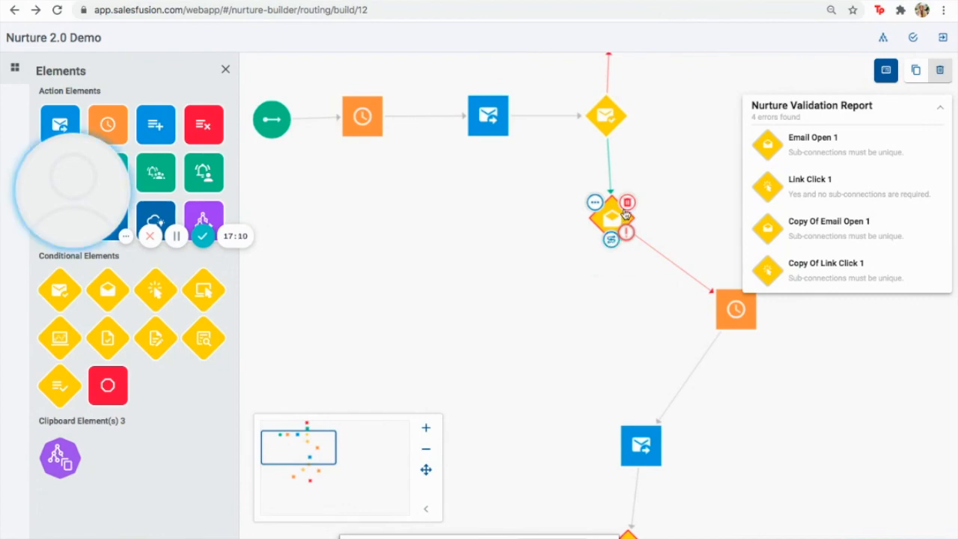
{"action": "left_click", "coordinate": [630, 200]}
{"action": "left_click", "coordinate": [632, 333]}
Connect Email Delivered 1's yes branch to Pause 2 and validate the nurture
{"action": "left_click_drag", "start_coordinate": [737, 308], "coordinate": [621, 259]}
{"action": "mouse_move", "coordinate": [600, 152]}
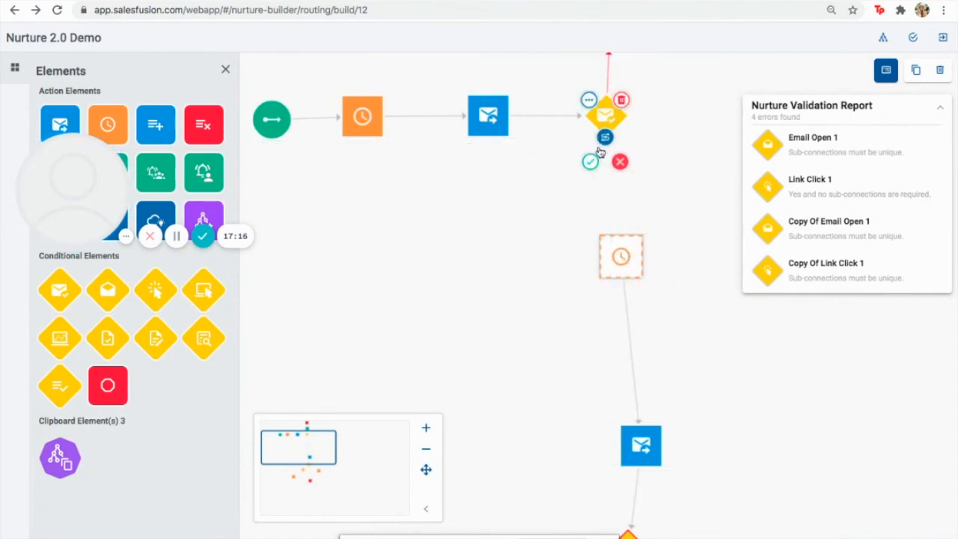
{"action": "left_click_drag", "start_coordinate": [597, 162], "coordinate": [621, 255]}
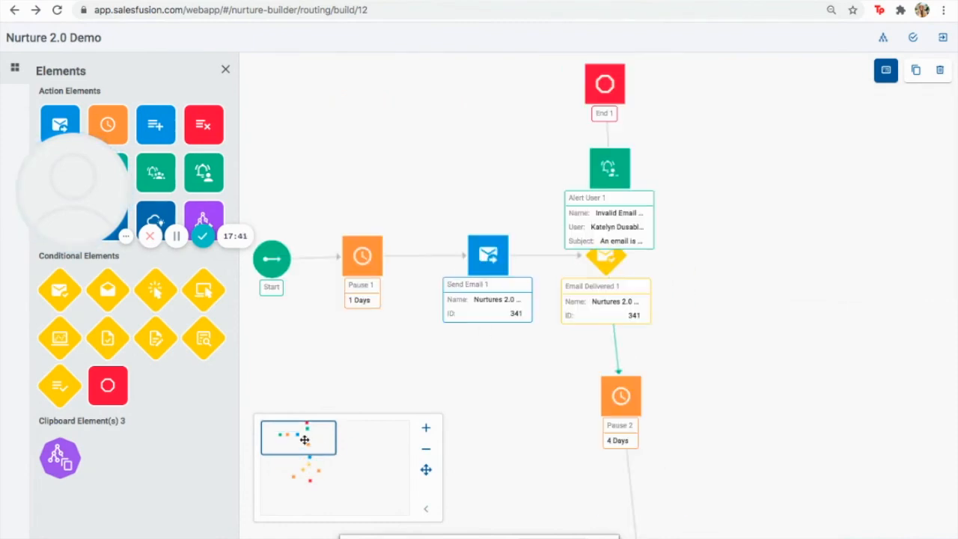
{"action": "left_click_drag", "start_coordinate": [295, 433], "coordinate": [295, 438]}
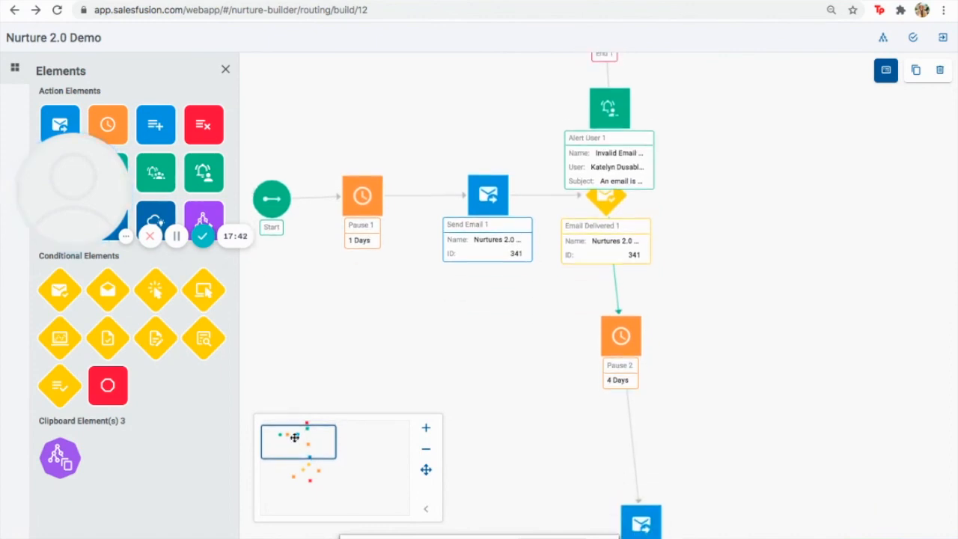
{"action": "left_click", "coordinate": [914, 39]}
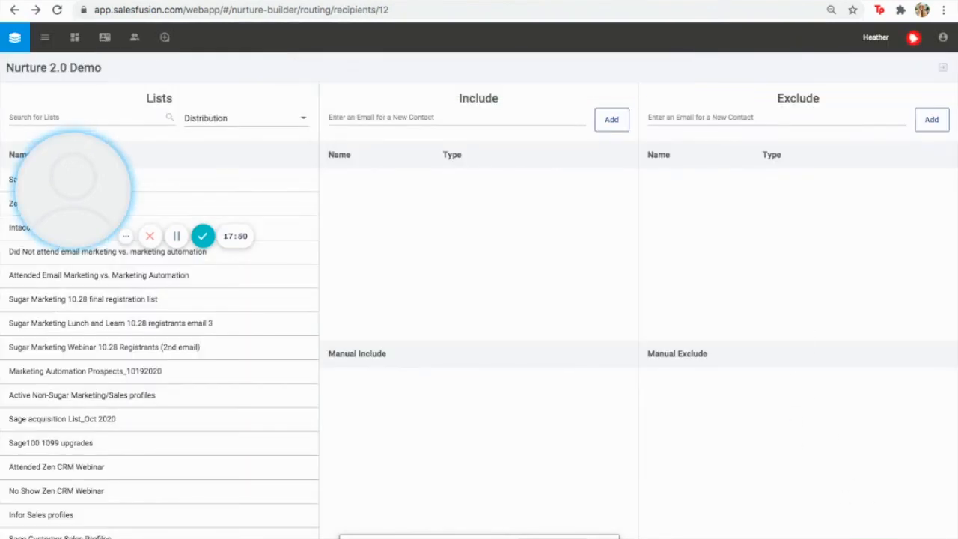
Include Sage Customers for Cloud Hosting and exclude Intacct Homecare leads from the Distribution lists
{"action": "left_click_drag", "start_coordinate": [53, 160], "coordinate": [73, 325]}
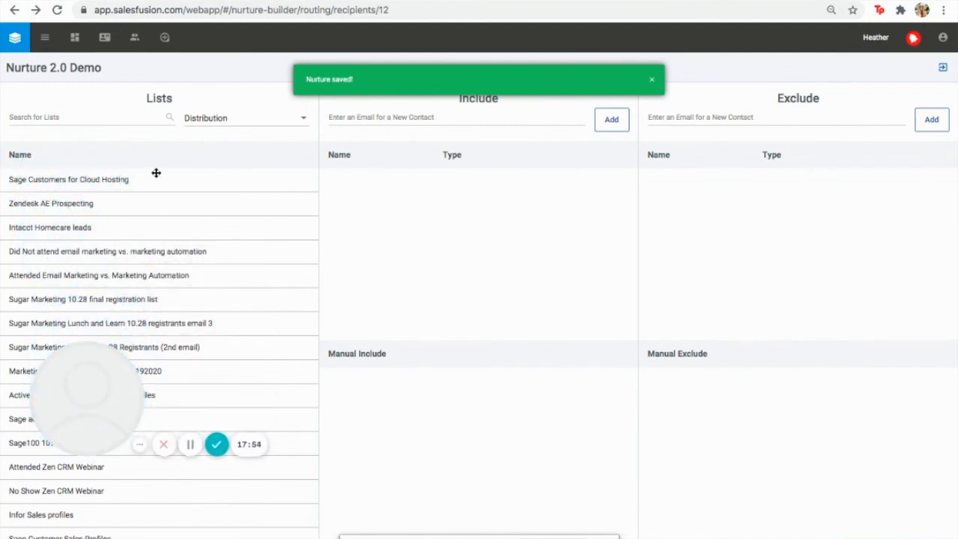
{"action": "left_click", "coordinate": [191, 122]}
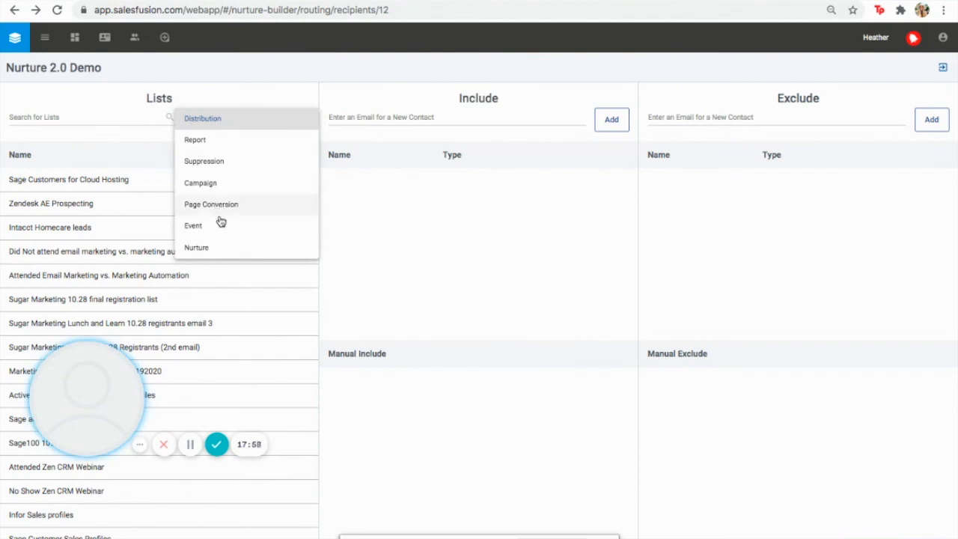
{"action": "left_click", "coordinate": [240, 113]}
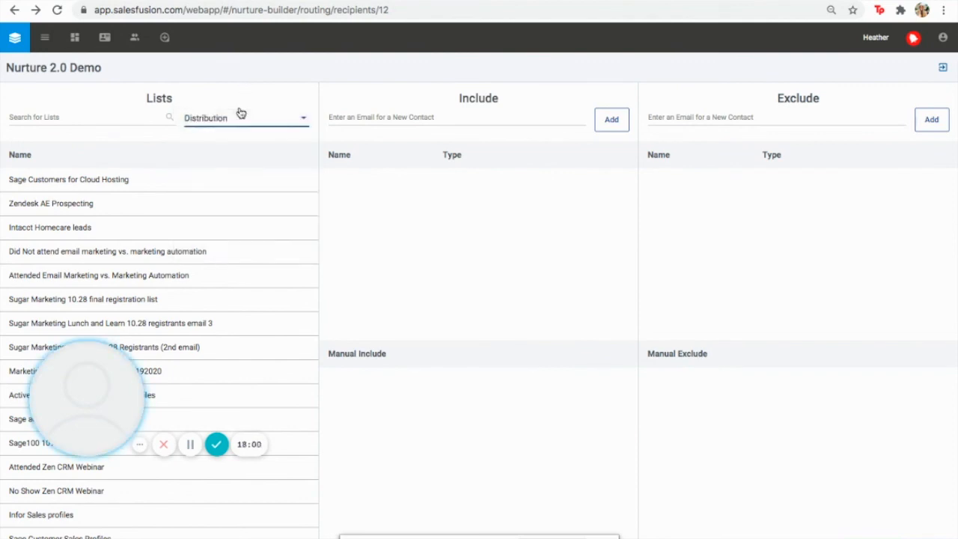
{"action": "left_click_drag", "start_coordinate": [195, 190], "coordinate": [461, 218]}
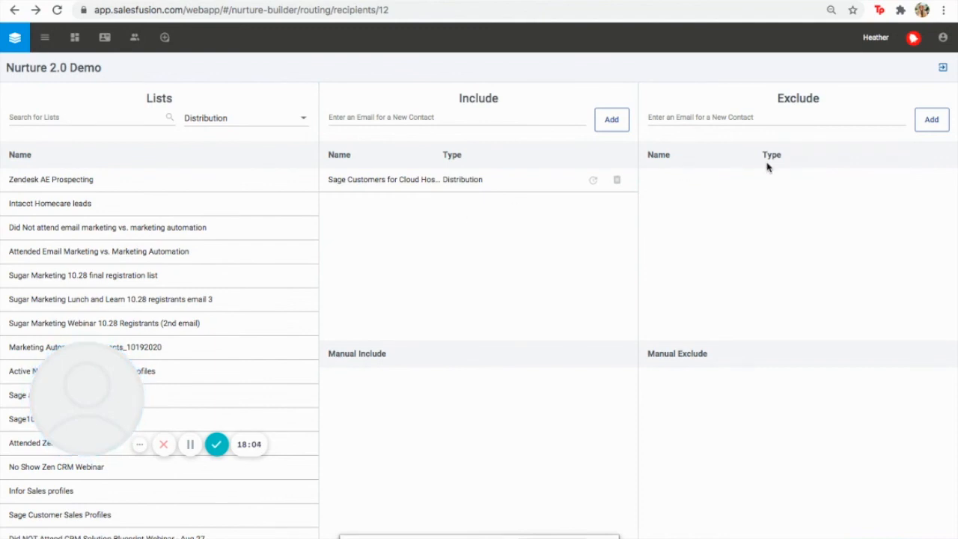
{"action": "left_click_drag", "start_coordinate": [126, 209], "coordinate": [803, 220]}
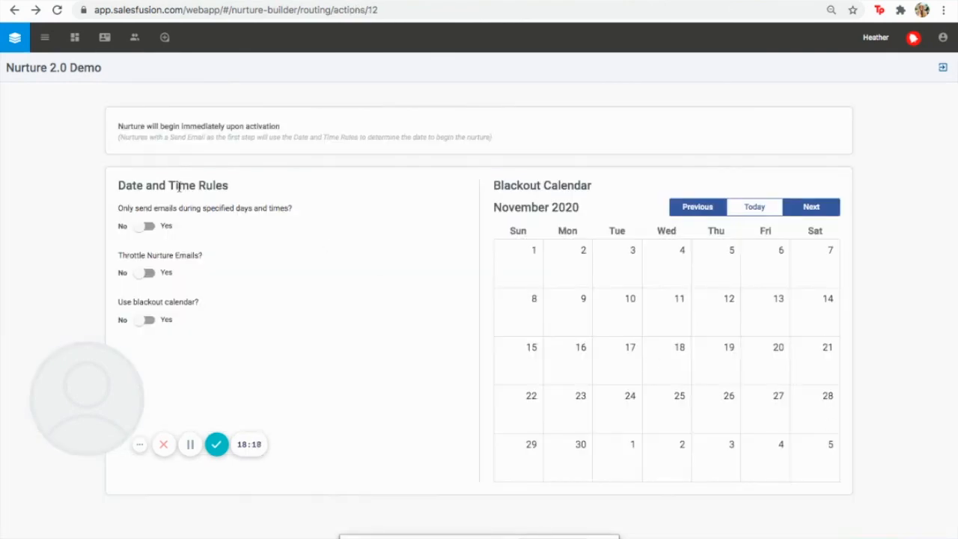
Restrict sending to Monday–Friday by unchecking Sunday and Saturday, and enable the blackout calendar
{"action": "left_click", "coordinate": [149, 228]}
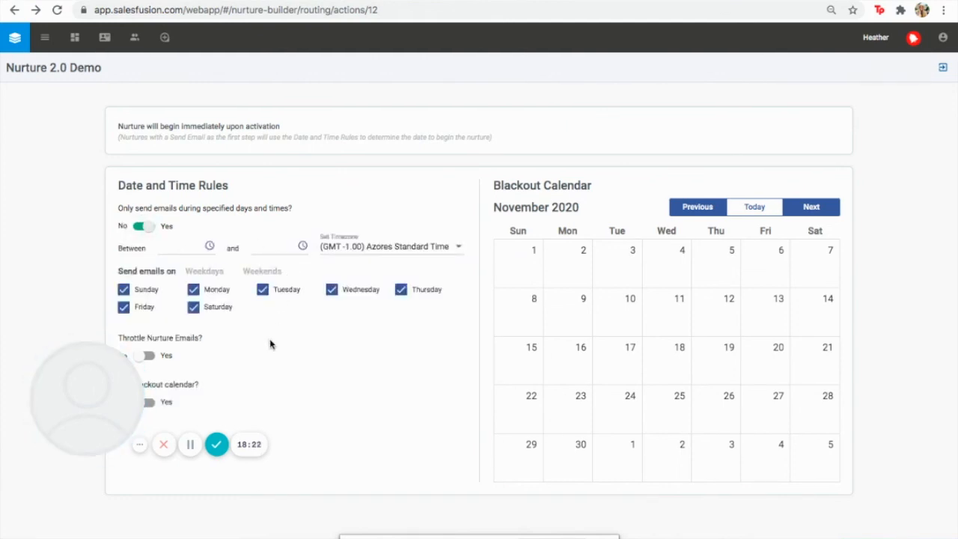
{"action": "left_click", "coordinate": [124, 290]}
{"action": "left_click", "coordinate": [193, 308]}
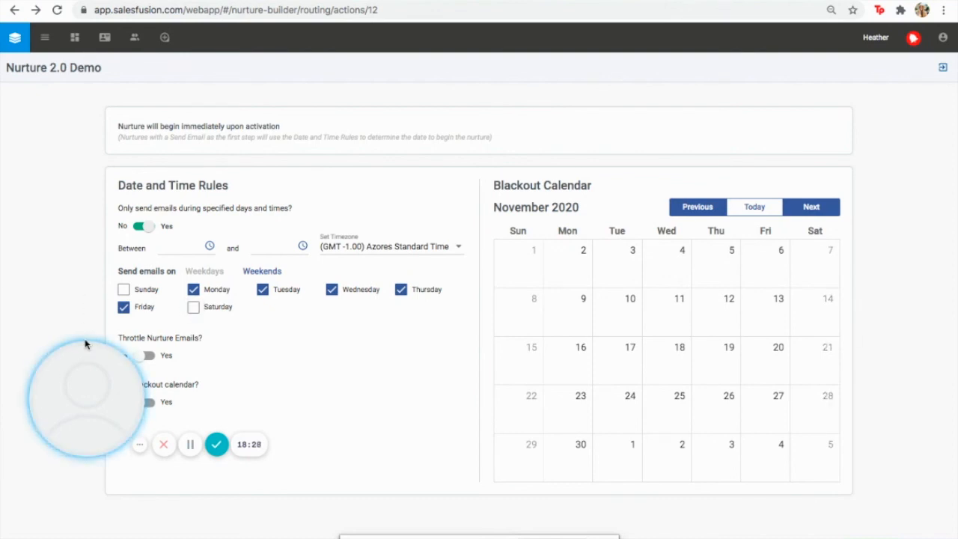
{"action": "left_click_drag", "start_coordinate": [103, 381], "coordinate": [64, 154]}
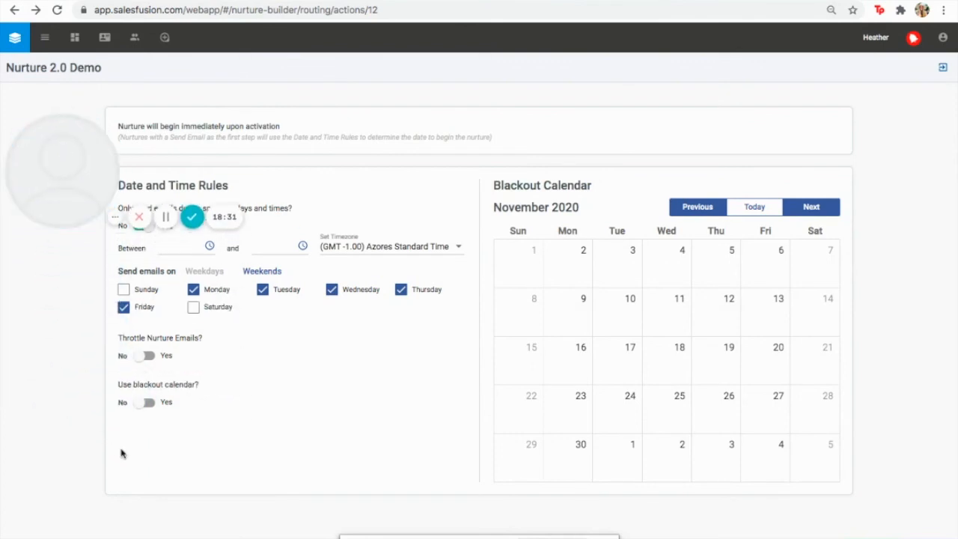
{"action": "left_click", "coordinate": [144, 402]}
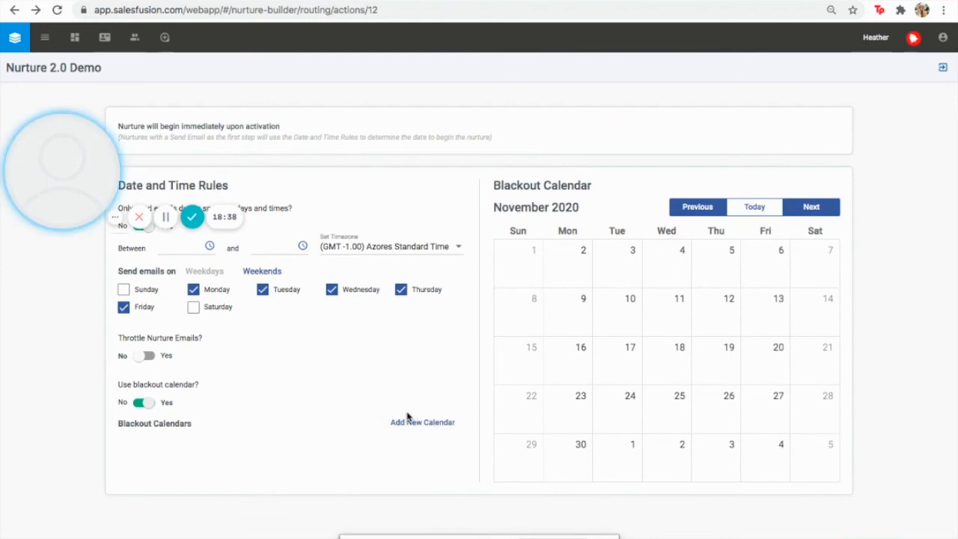
Add the existing Thanksgiving blackout calendar covering November 25–27
{"action": "left_click", "coordinate": [412, 426]}
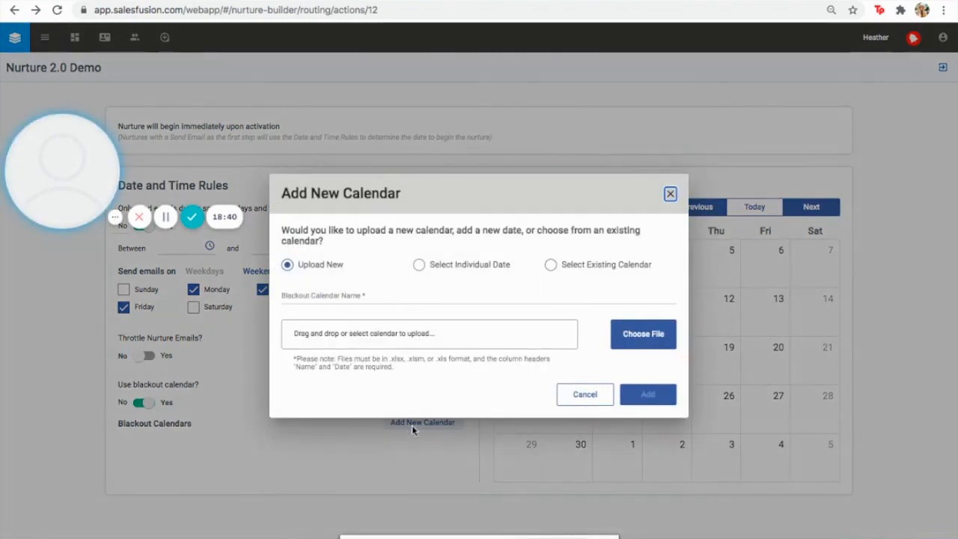
{"action": "left_click", "coordinate": [552, 265]}
{"action": "left_click", "coordinate": [347, 330]}
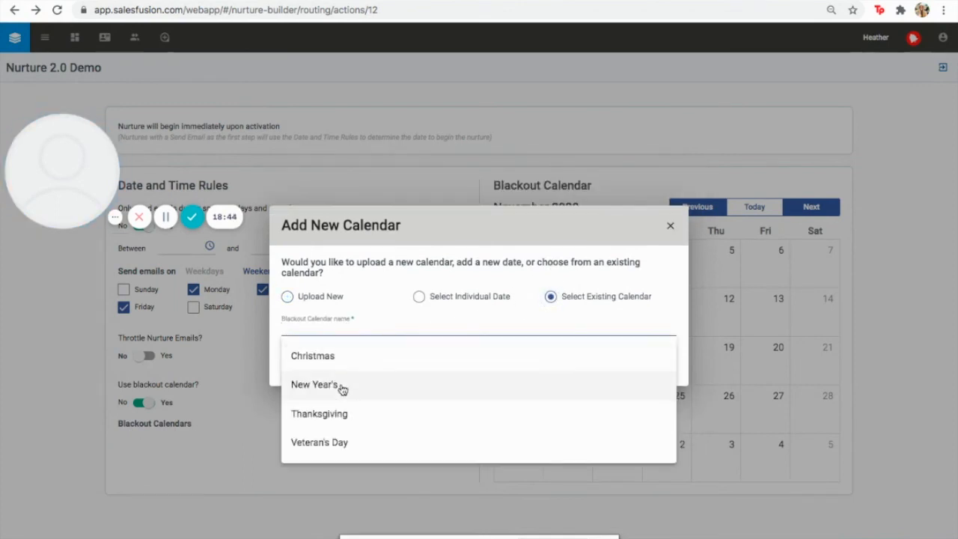
{"action": "left_click", "coordinate": [341, 413]}
{"action": "left_click", "coordinate": [655, 365]}
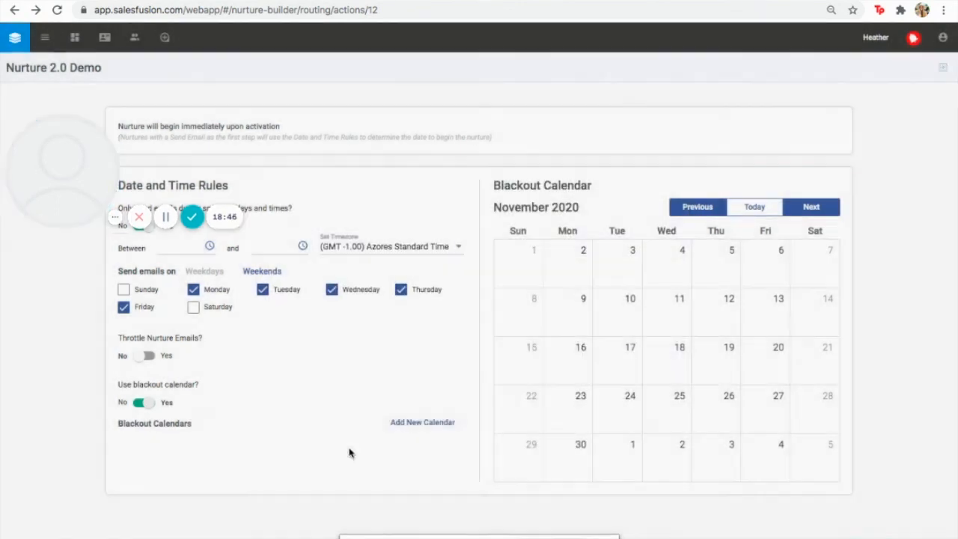